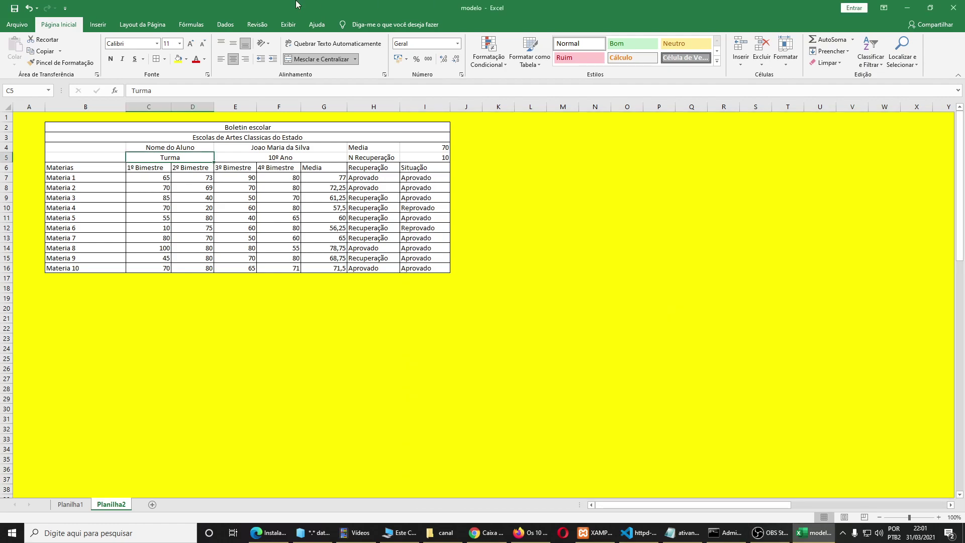
Switch to the Planilha1 sheet and enter the title "Boletim escola" in cell B2
{"action": "left_click", "coordinate": [297, 4]}
{"action": "left_click", "coordinate": [61, 507]}
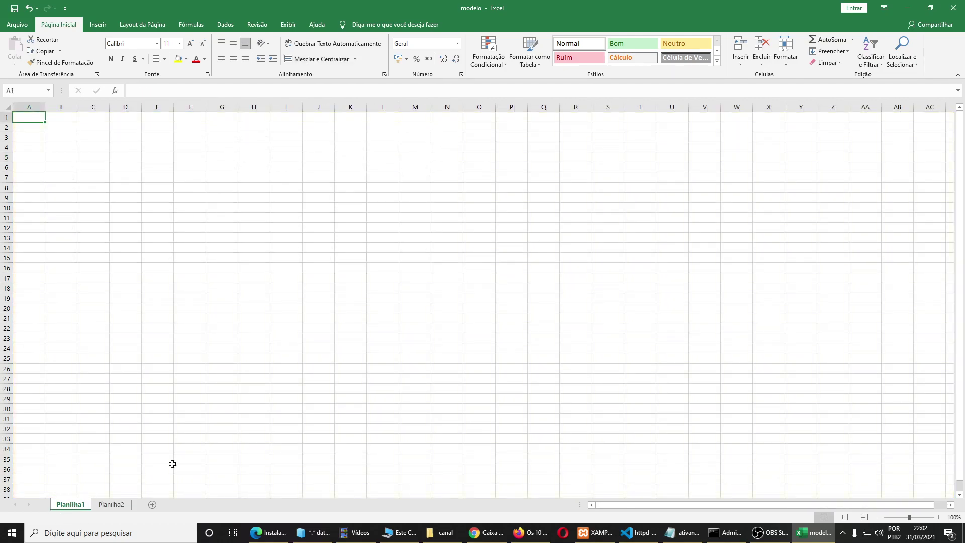
{"action": "left_click", "coordinate": [70, 116]}
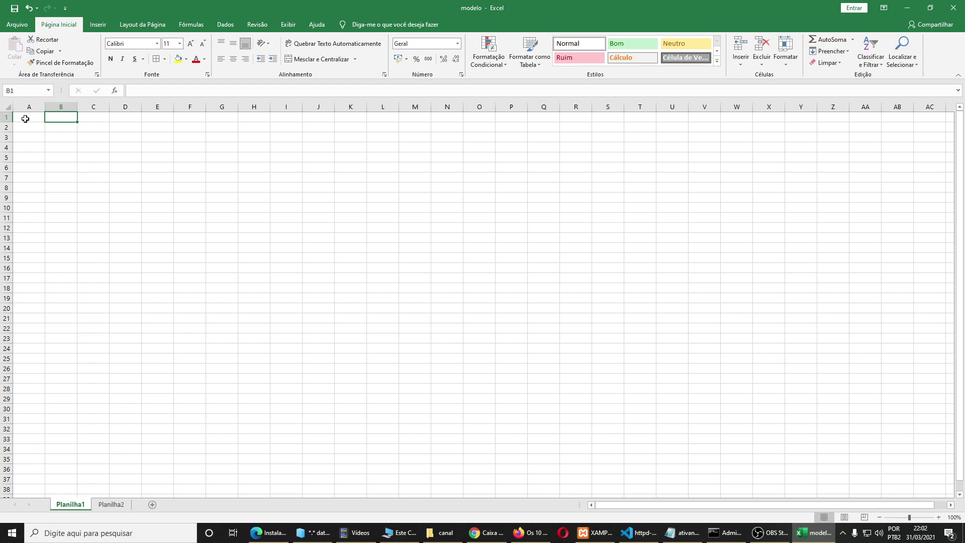
{"action": "left_click", "coordinate": [57, 127]}
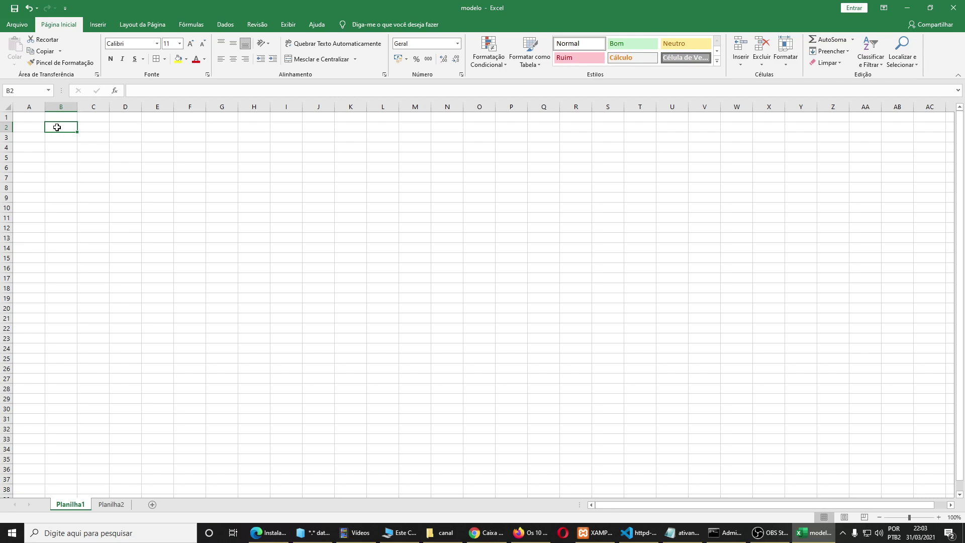
{"action": "type", "text": "Boletim escol"}
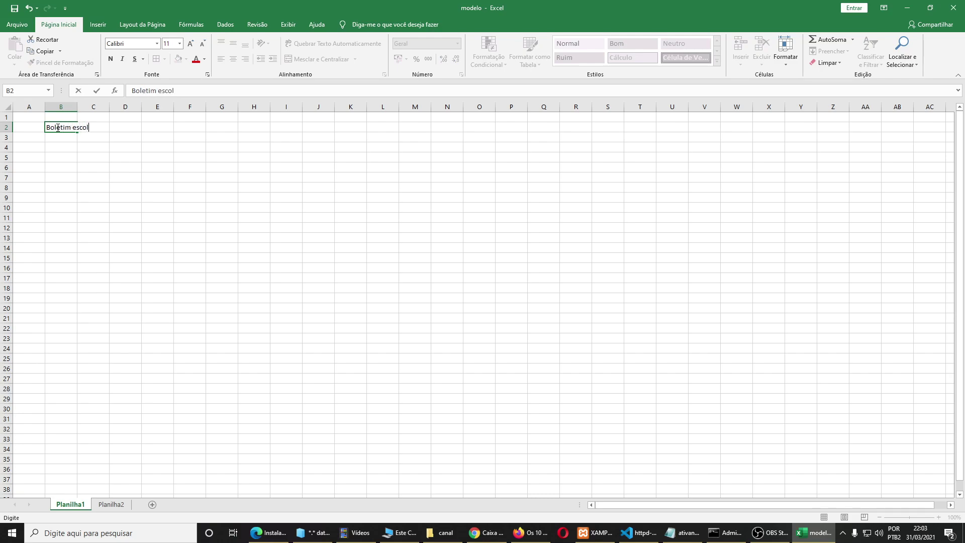
{"action": "type", "text": "a"}
{"action": "key", "text": "Return"}
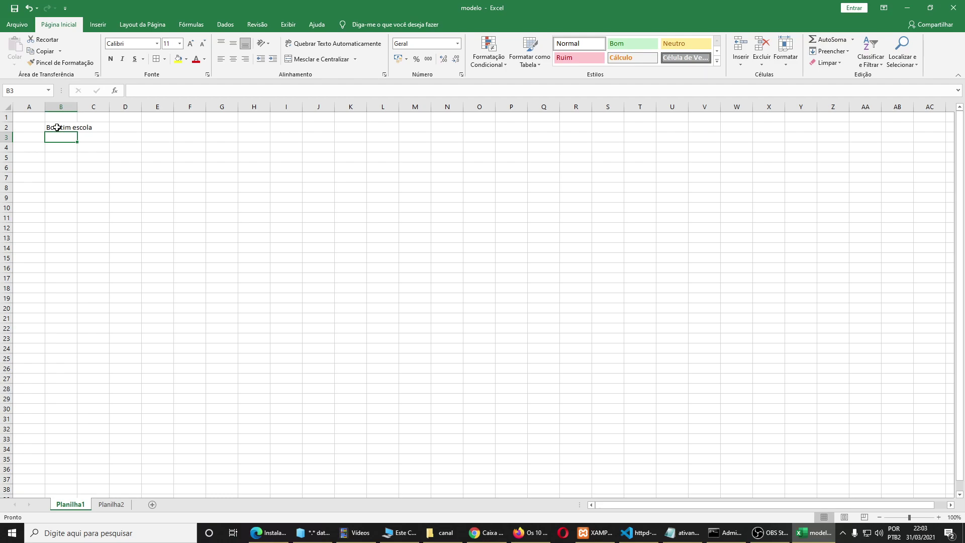
Enter the label "Nome Da escola" in cell B3
{"action": "type", "text": "Nome da Esola"}
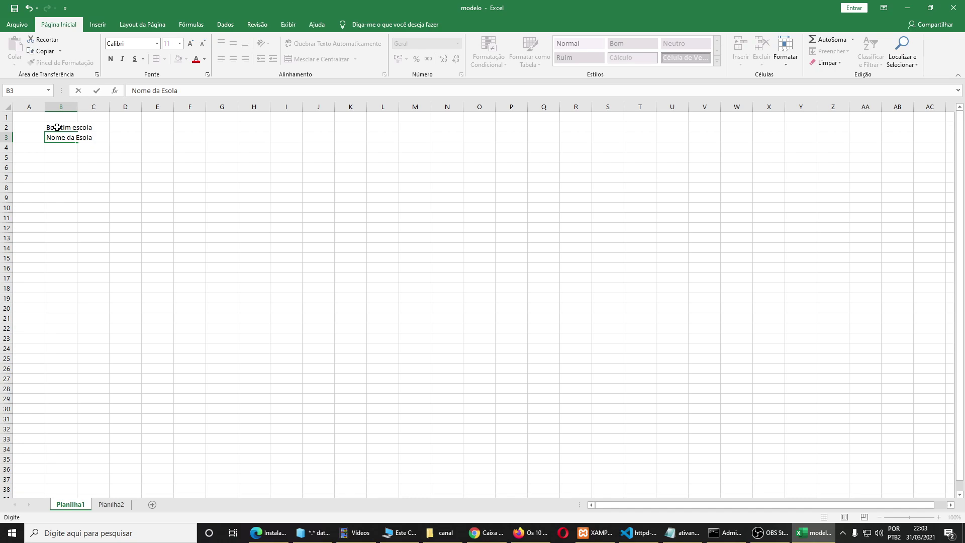
{"action": "key", "text": "Left"}
{"action": "type", "text": "0"}
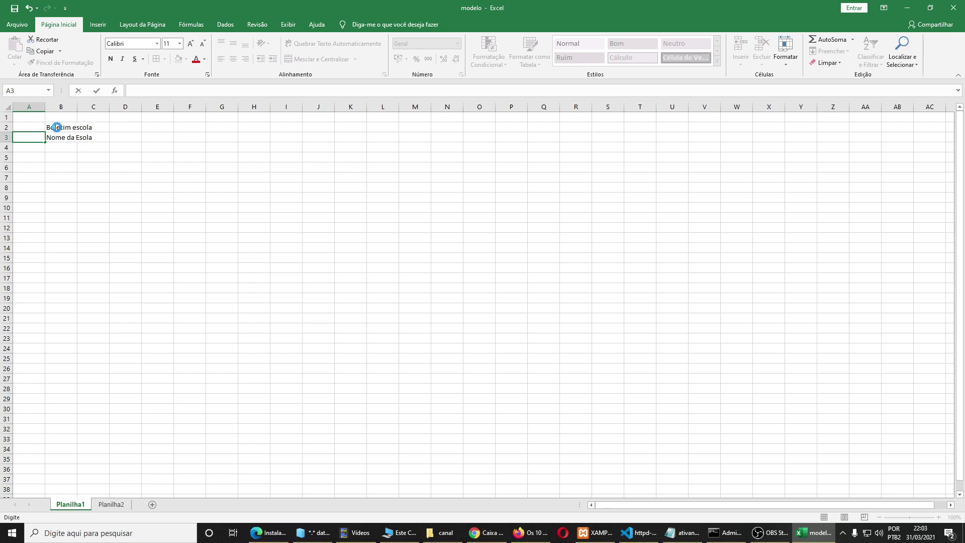
{"action": "key", "text": "Right"}
{"action": "type", "text": "Nome Da"}
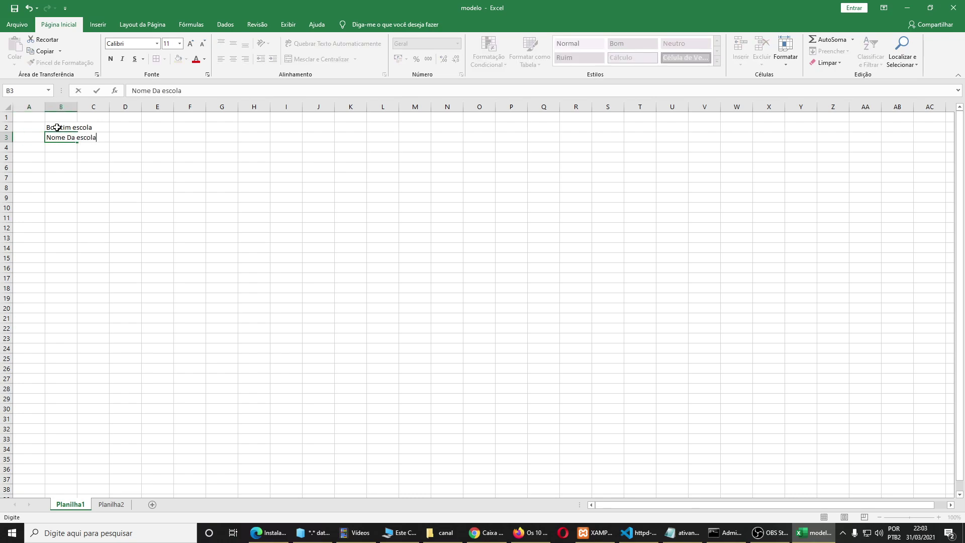
{"action": "key", "text": "Return"}
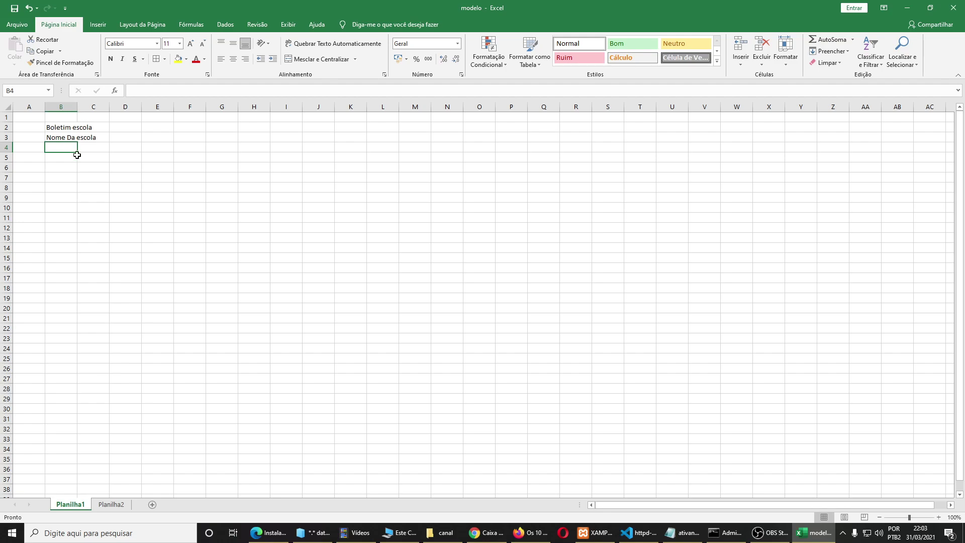
Enter the labels "Nome do Aluno(a)" in cell B4 and "Turma" in cell B5
{"action": "type", "text": "Nome "}
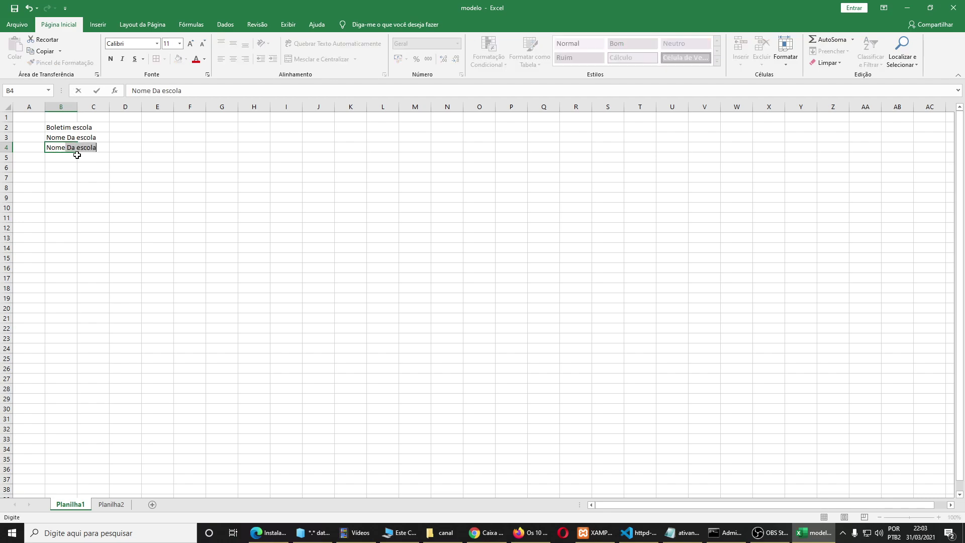
{"action": "type", "text": "do Aluno(a)"}
{"action": "key", "text": "Return"}
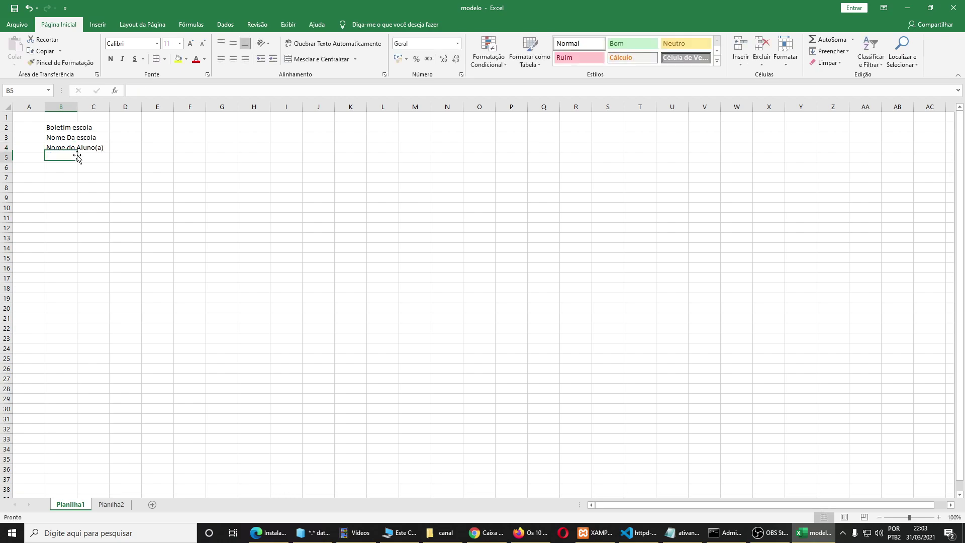
{"action": "type", "text": "Turma"}
{"action": "key", "text": "Return"}
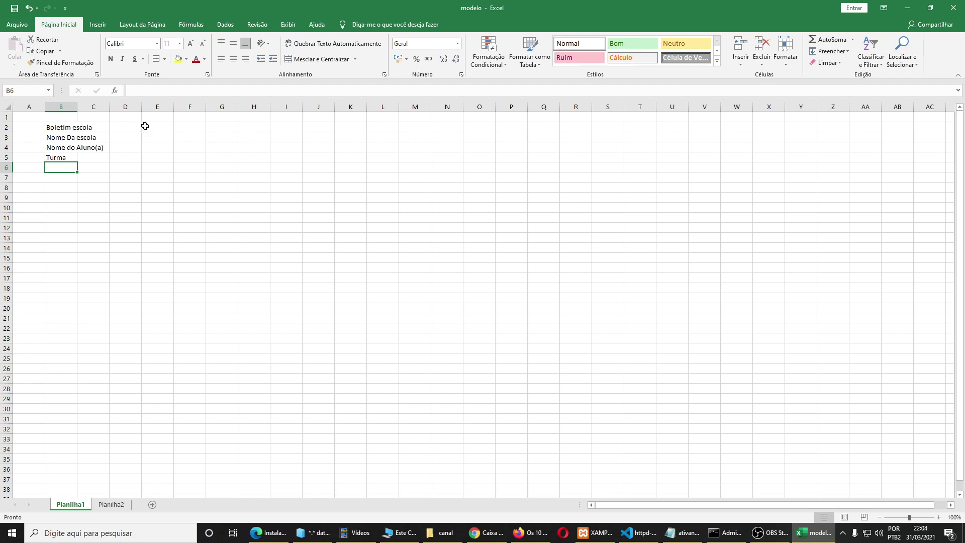
Merge and center the title across cells B2 to G2
{"action": "left_click", "coordinate": [63, 127]}
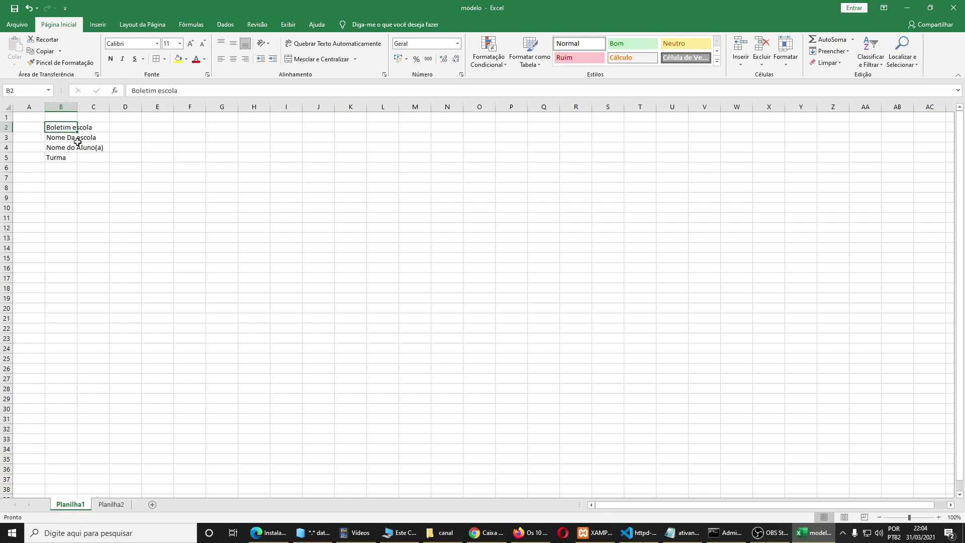
{"action": "left_click_drag", "start_coordinate": [58, 127], "coordinate": [211, 128]}
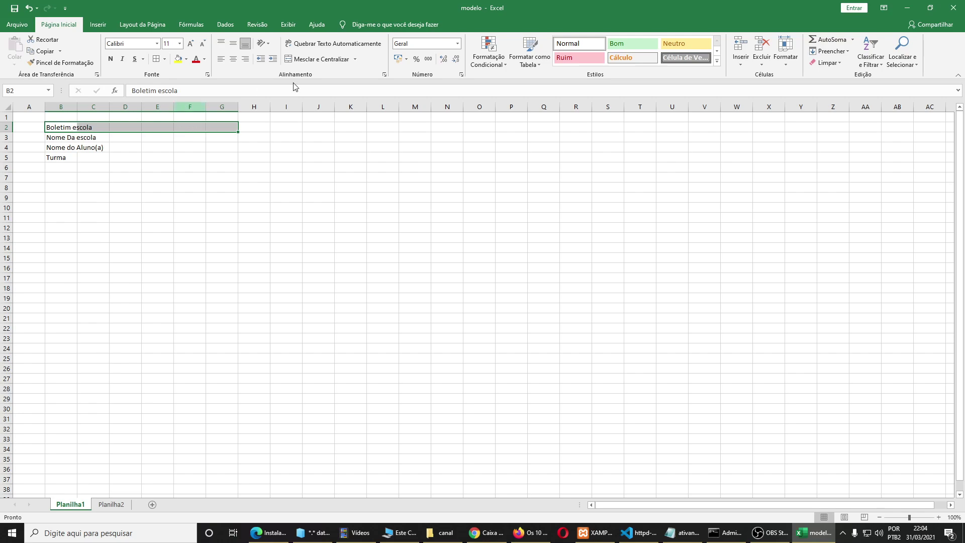
{"action": "left_click", "coordinate": [310, 60]}
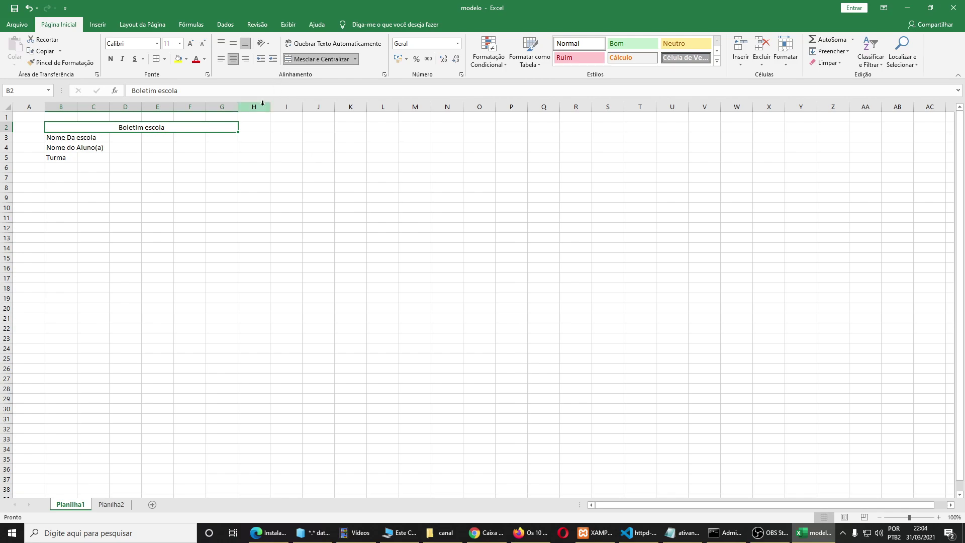
Correct the title in the merged cell B2 to "Boletim escolar"
{"action": "left_click", "coordinate": [201, 89]}
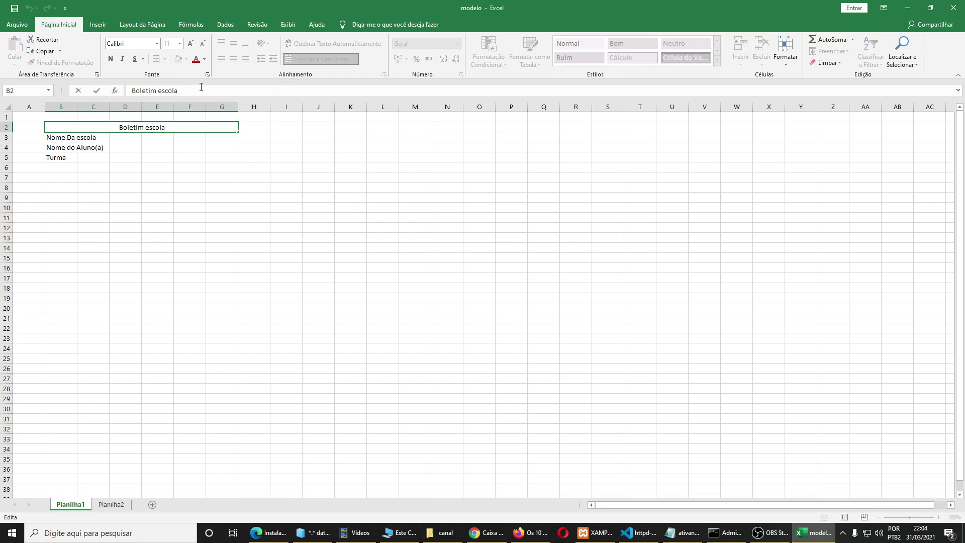
{"action": "type", "text": "r"}
{"action": "key", "text": "Return"}
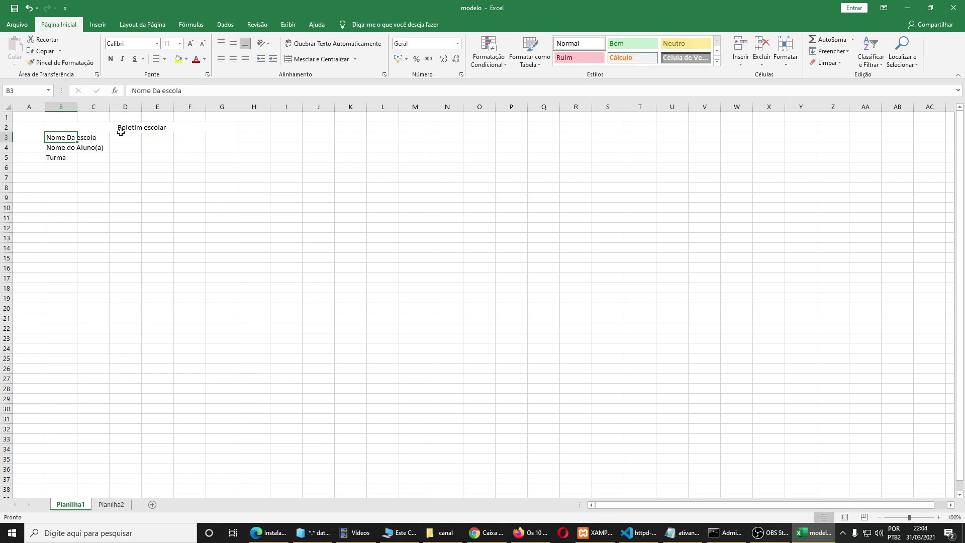
{"action": "left_click", "coordinate": [59, 129]}
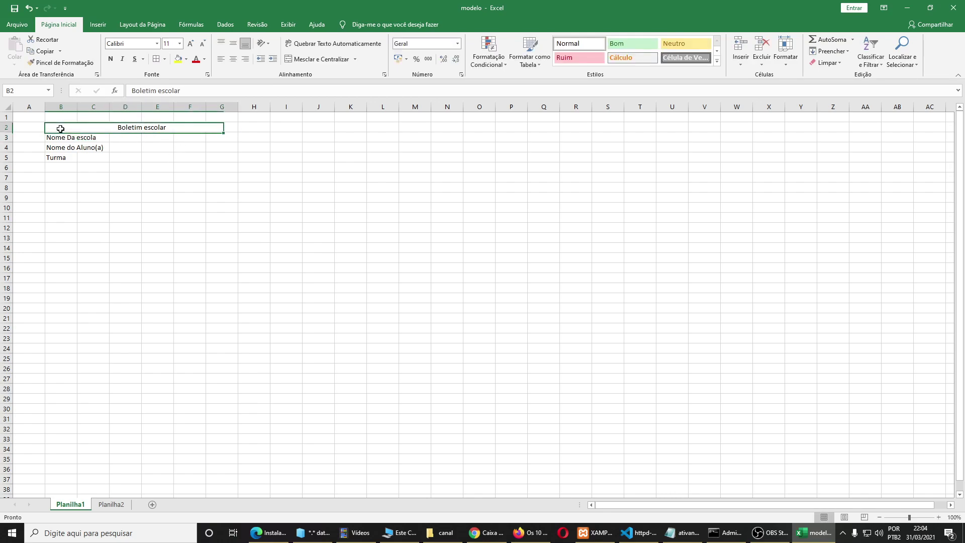
Fill the whole of row 1 with the lightest blue-gray theme color
{"action": "left_click", "coordinate": [6, 117]}
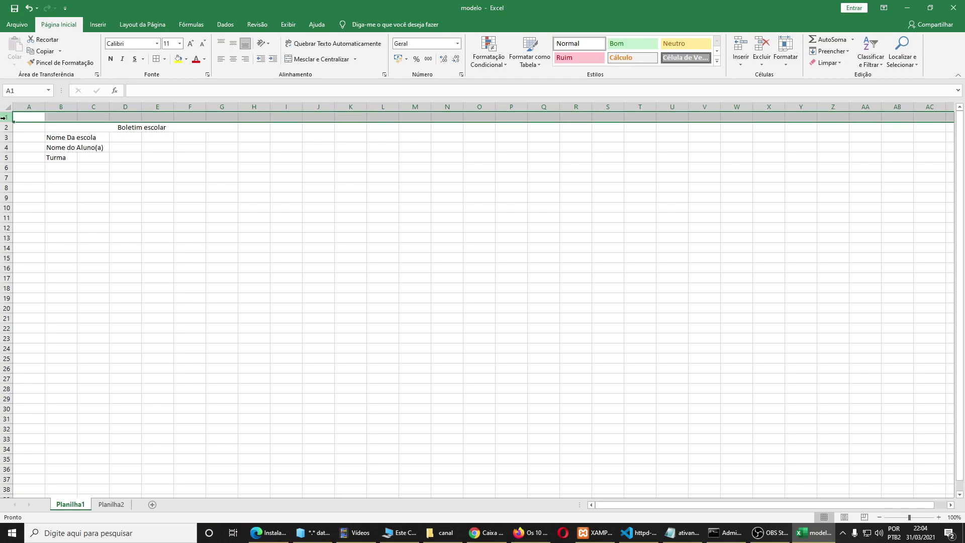
{"action": "left_click", "coordinate": [186, 59]}
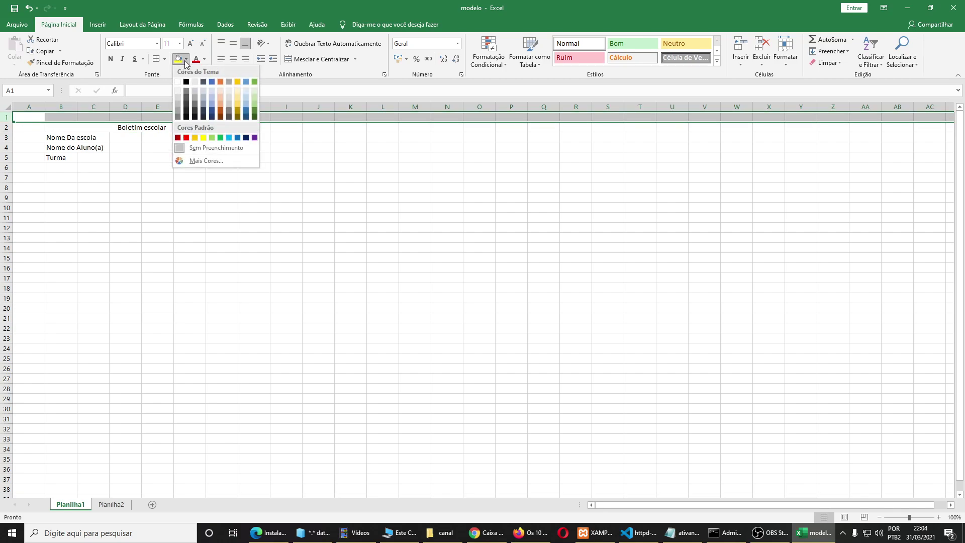
{"action": "left_click", "coordinate": [203, 92]}
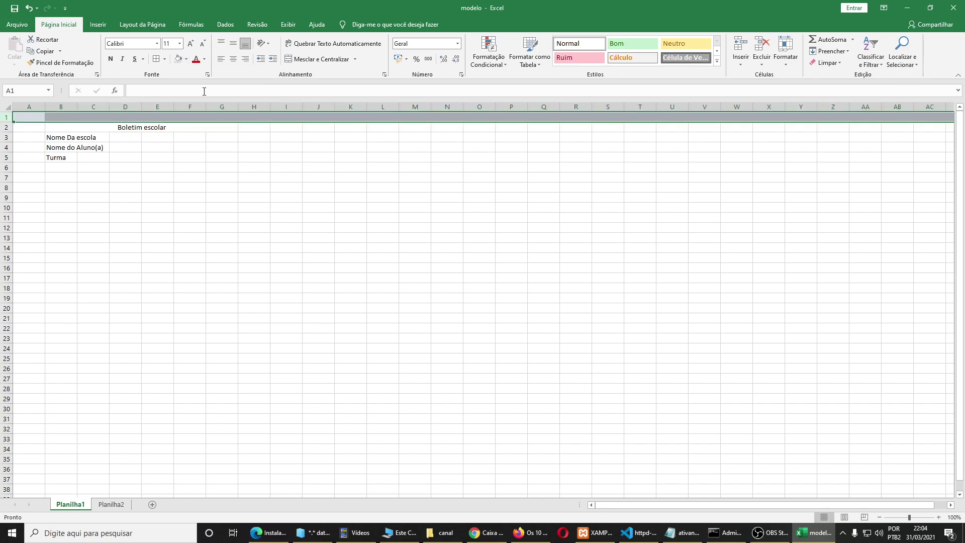
{"action": "left_click", "coordinate": [159, 160]}
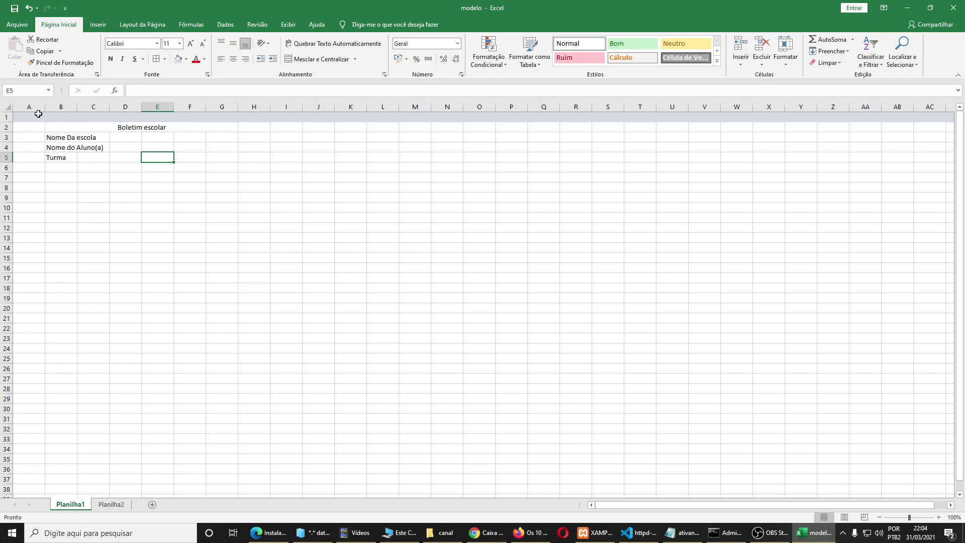
Fill the whole of column A with the lightest blue theme color
{"action": "left_click", "coordinate": [38, 107]}
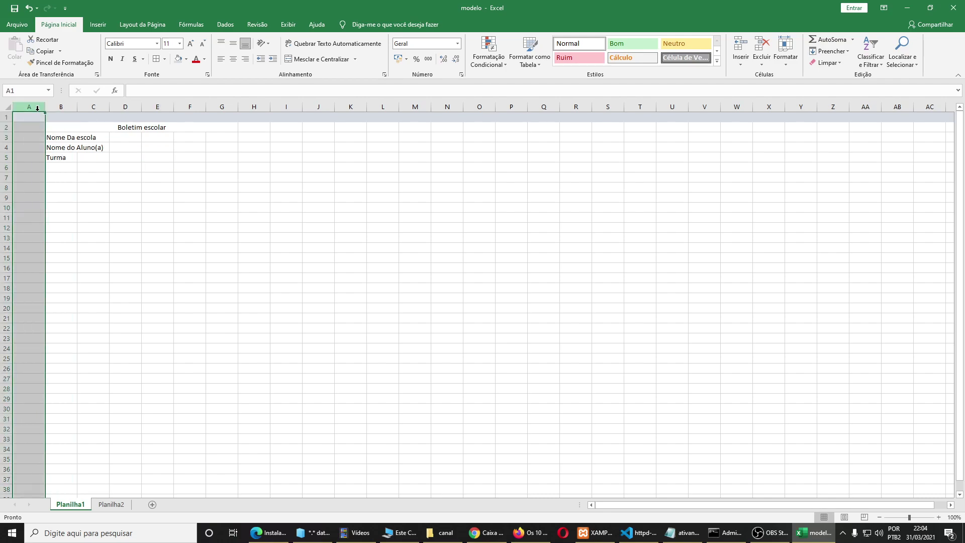
{"action": "left_click", "coordinate": [186, 58]}
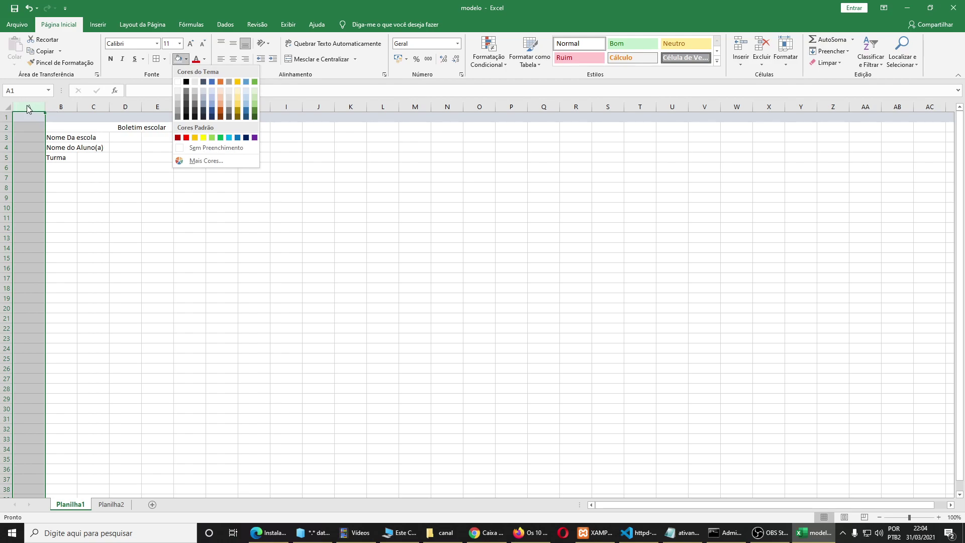
{"action": "left_click", "coordinate": [215, 89]}
{"action": "left_click", "coordinate": [138, 169]}
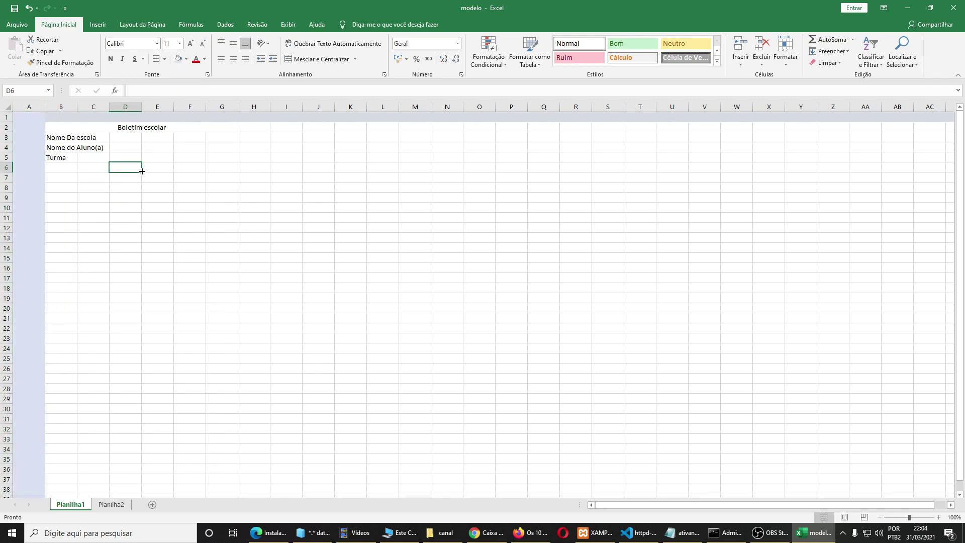
{"action": "left_click", "coordinate": [87, 128]}
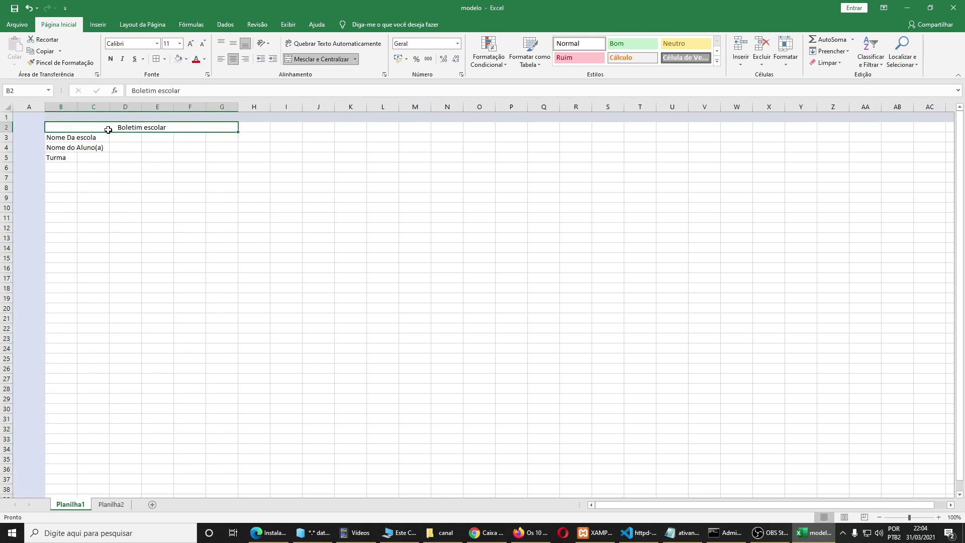
{"action": "left_click", "coordinate": [58, 165]}
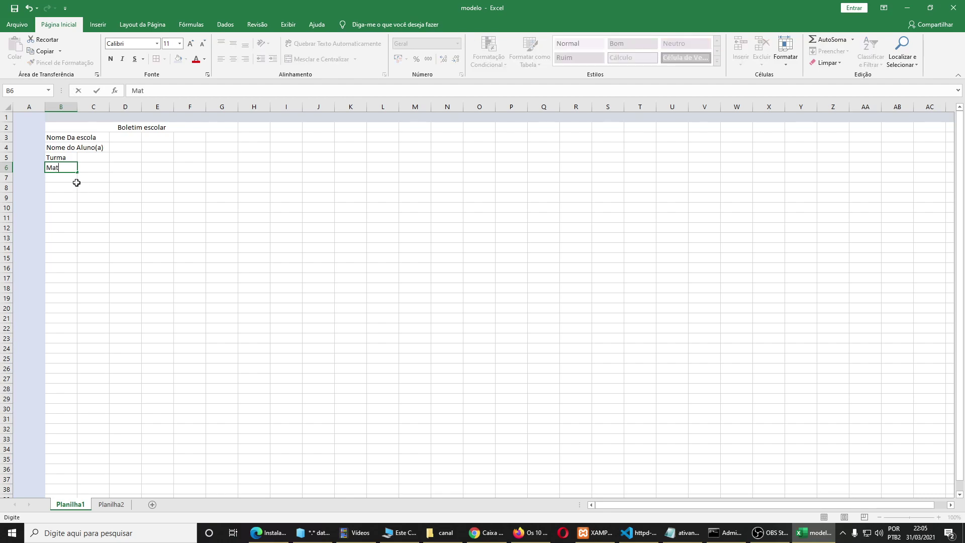
{"action": "type", "text": "e"}
{"action": "key", "text": "BackSpace"}
{"action": "type", "text": "erias"}
{"action": "key", "text": "BackSpace"}
{"action": "key", "text": "BackSpace"}
{"action": "key", "text": "BackSpace"}
Switch the keyboard input language to English (ENG) and enter "Matérias" in cell B6
{"action": "left_click", "coordinate": [898, 536]}
{"action": "left_click", "coordinate": [877, 483]}
{"action": "type", "text": "m"}
{"action": "key", "text": "BackSpace"}
{"action": "type", "text": "Mat[e"}
{"action": "key", "text": "BackSpace"}
{"action": "key", "text": "BackSpace"}
{"action": "type", "text": "'re"}
{"action": "key", "text": "BackSpace"}
{"action": "key", "text": "BackSpace"}
{"action": "type", "text": "érias"}
{"action": "key", "text": "Tab"}
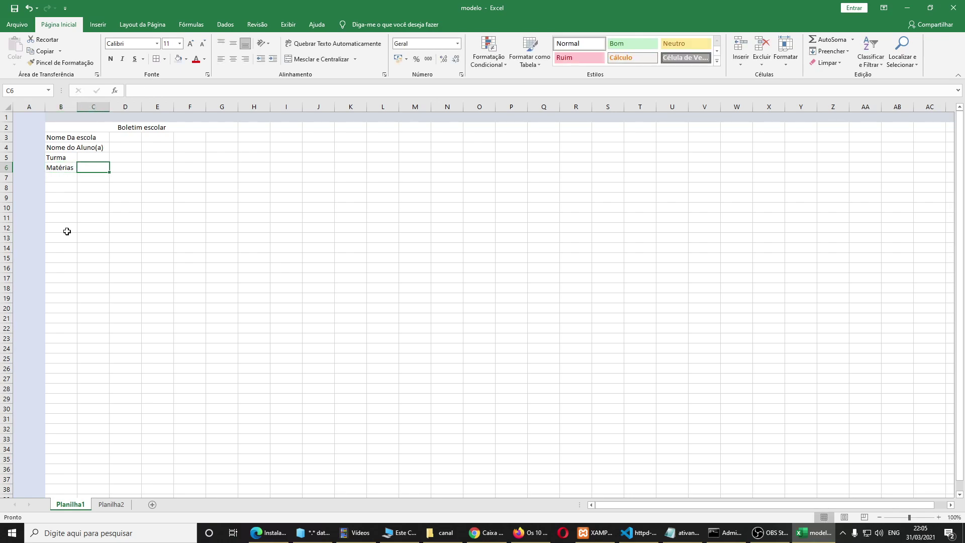
Enter the heading "1º Bimestre" in cell C6
{"action": "type", "text": "1"}
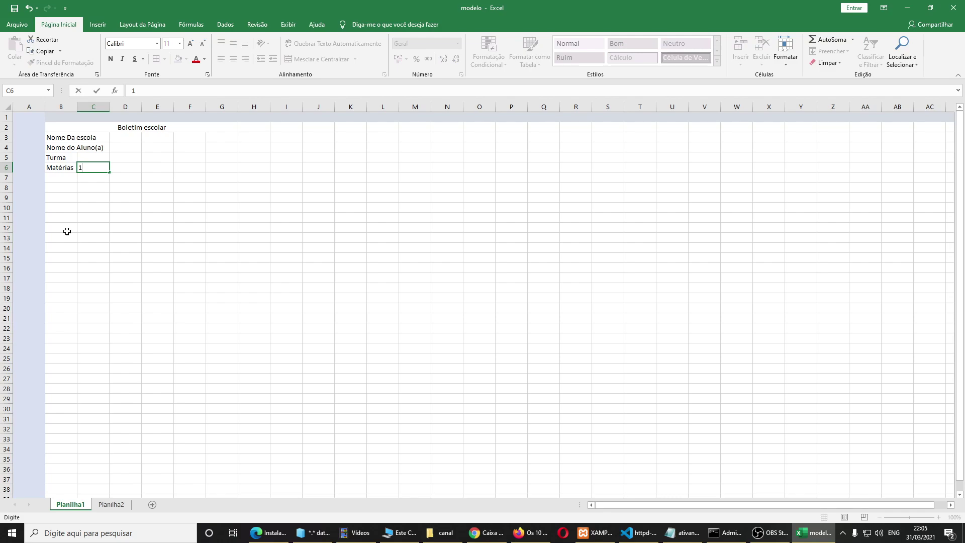
{"action": "type", "text": "º"}
{"action": "key", "text": "ctrl+Return"}
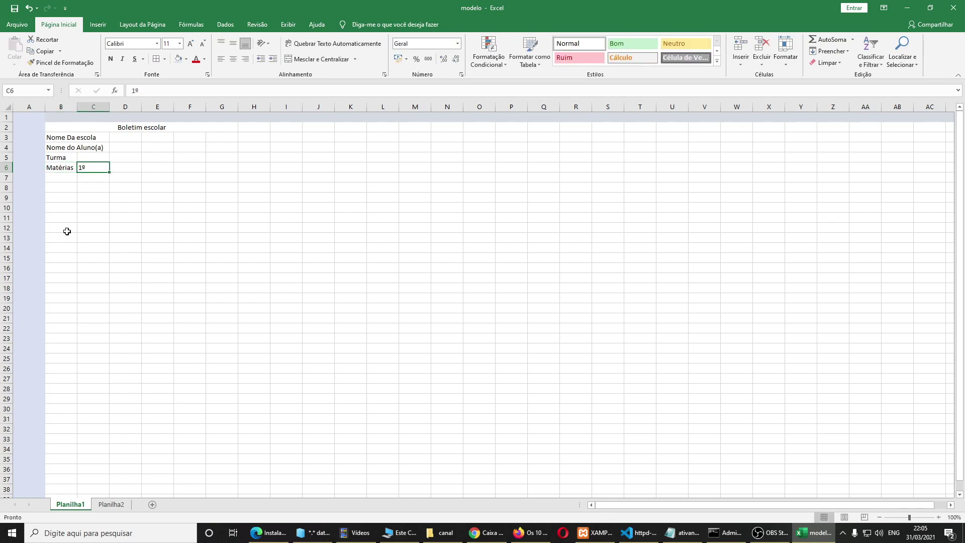
{"action": "key", "text": "F2"}
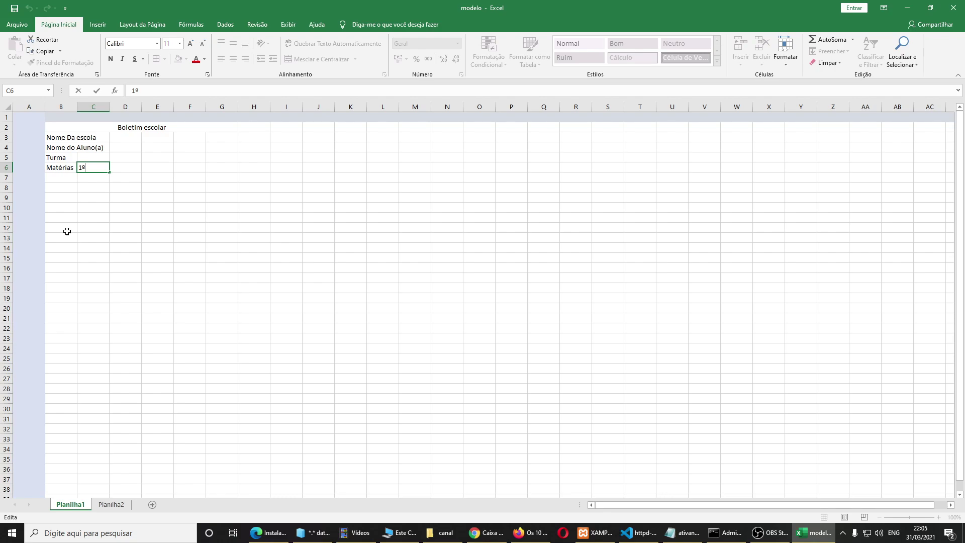
{"action": "type", "text": "Bimestre"}
{"action": "key", "text": "Return"}
Enter the heading "2º Bimestre" in cell D6 and widen columns C and D to fit their headings
{"action": "key", "text": "Up"}
{"action": "key", "text": "Right"}
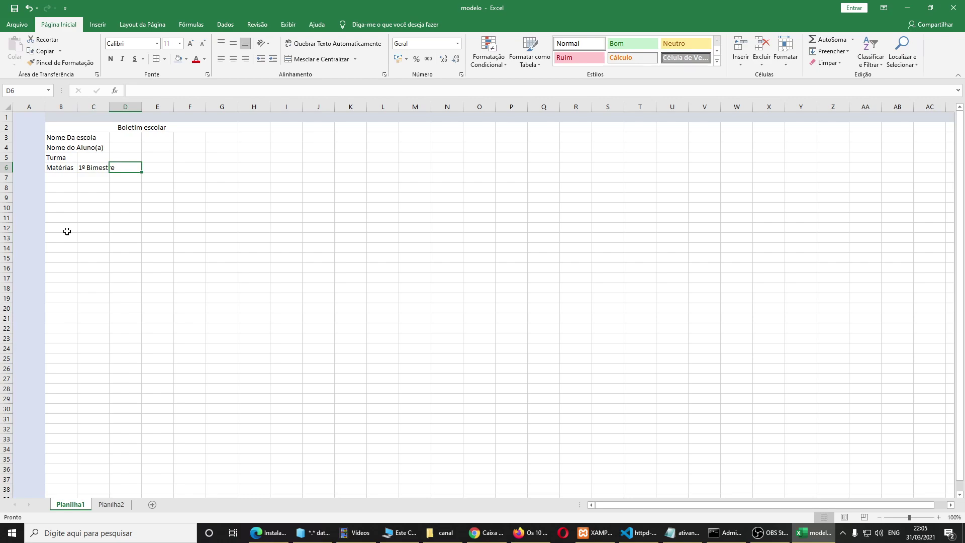
{"action": "type", "text": "2"}
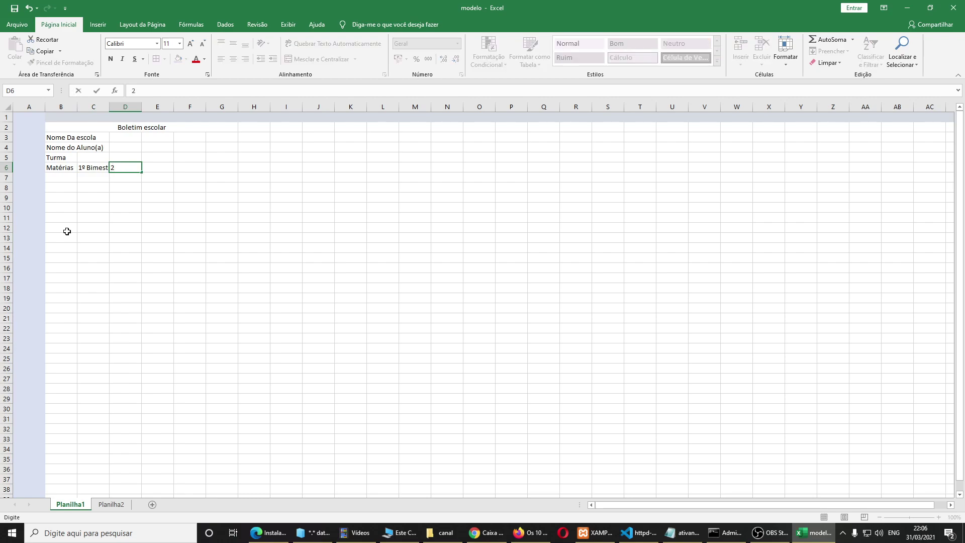
{"action": "type", "text": "º Bimestre"}
{"action": "key", "text": "Return"}
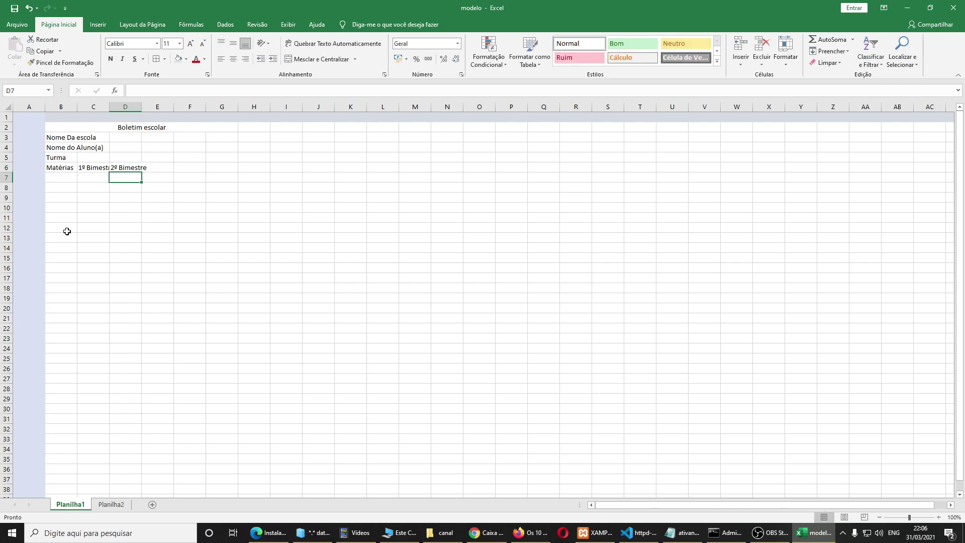
{"action": "left_click_drag", "start_coordinate": [112, 107], "coordinate": [157, 109]}
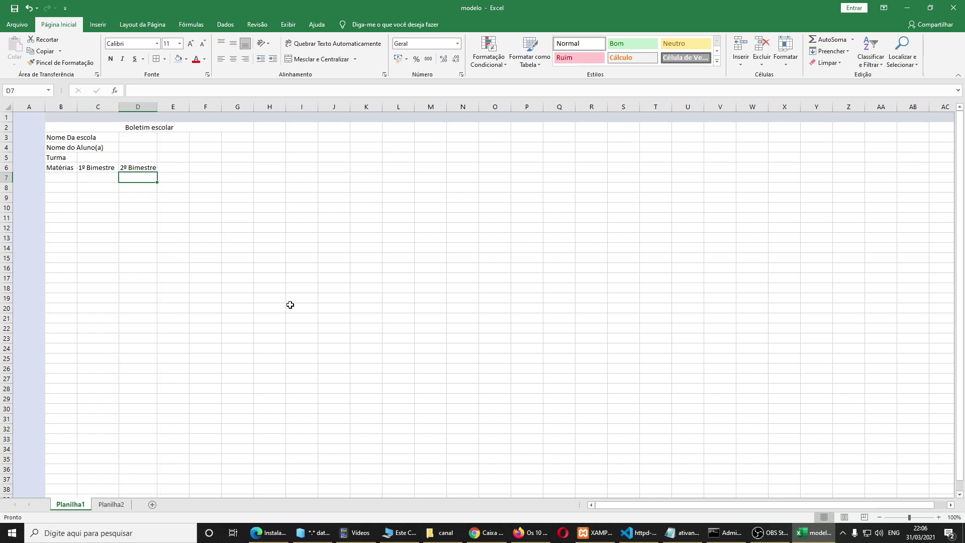
{"action": "left_click", "coordinate": [145, 168]}
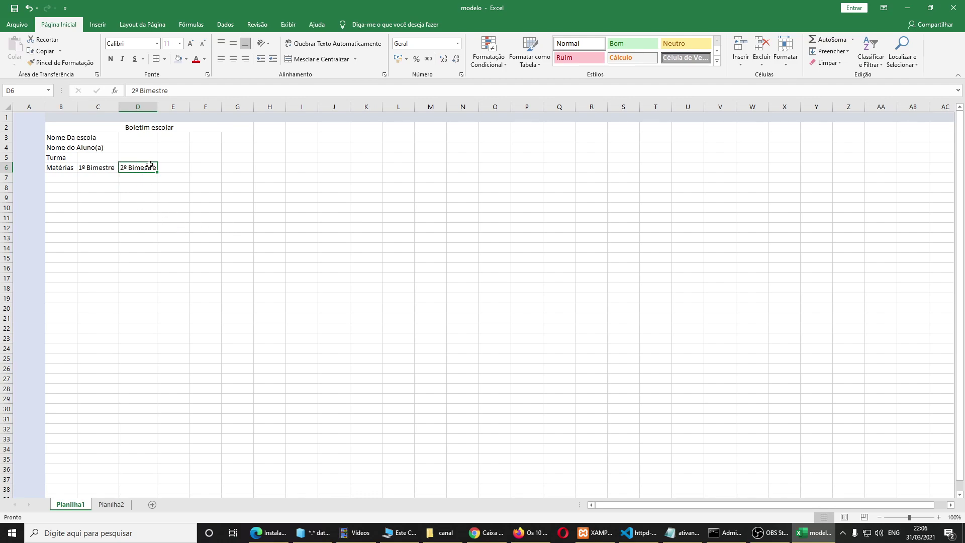
{"action": "key", "text": "ctrl+c"}
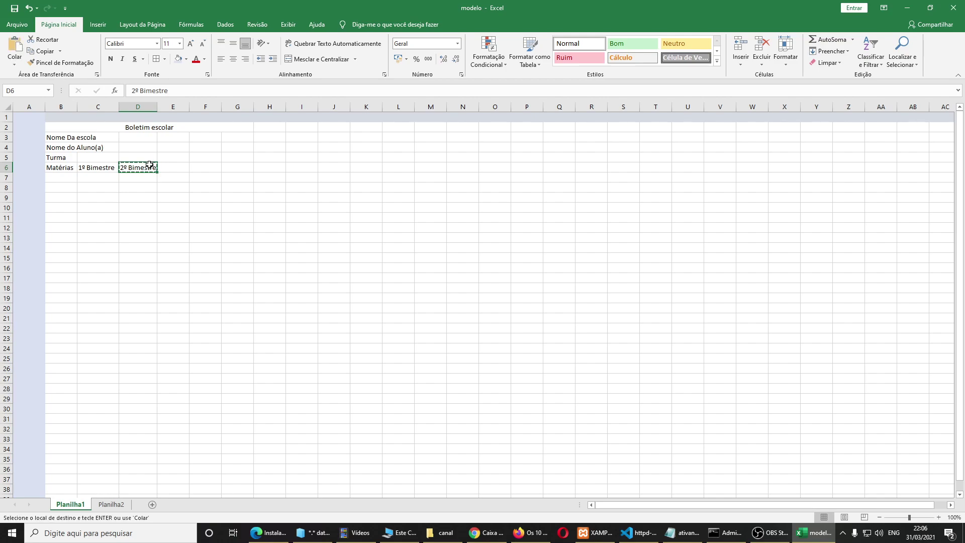
{"action": "key", "text": "Right"}
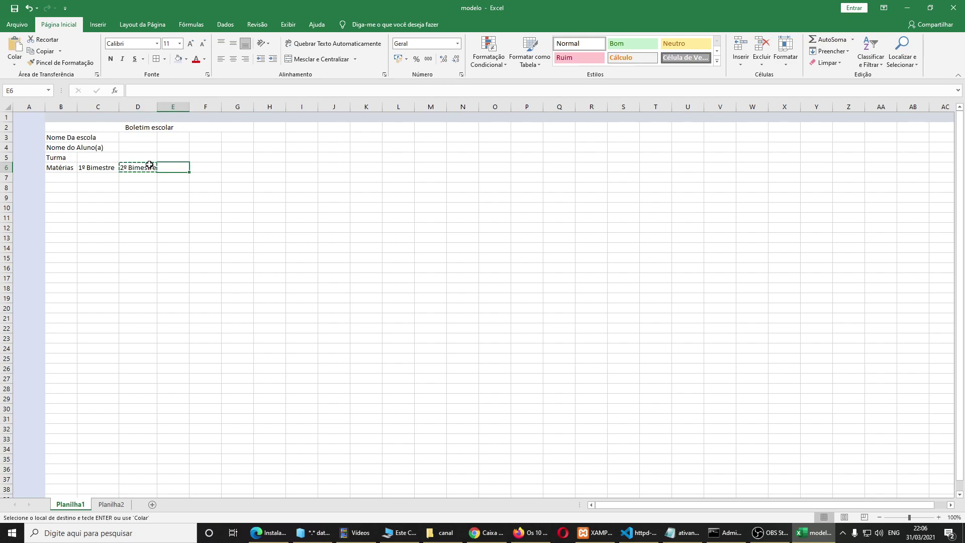
{"action": "key", "text": "ctrl+v"}
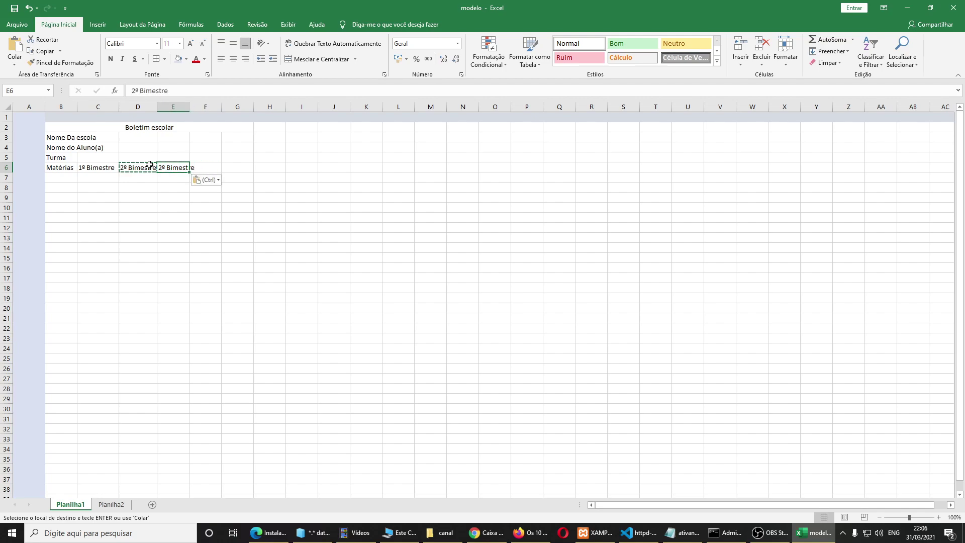
{"action": "key", "text": "Delete"}
Fill the series from the 1º and 2º Bimestre headings in C6:D6 across to F6, adding "3º Bimestre" and "4º Bimestre"
{"action": "key", "text": "Left"}
{"action": "key", "text": "Left"}
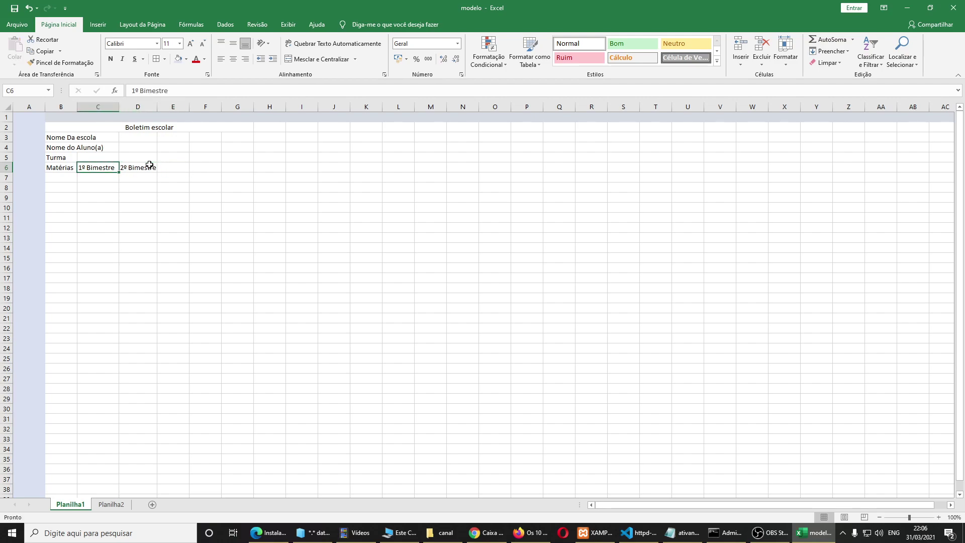
{"action": "key", "text": "shift+Right"}
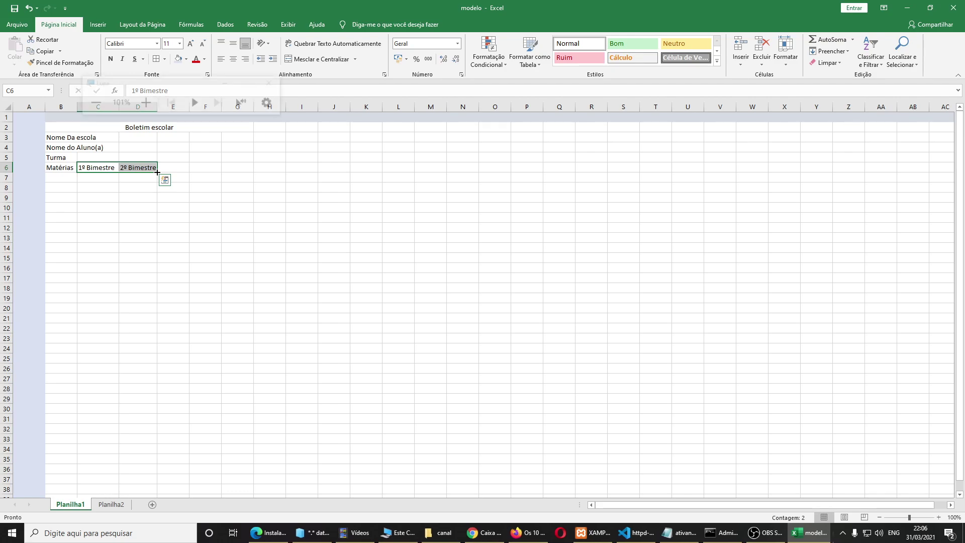
{"action": "key", "text": "super+minus"}
{"action": "key", "text": "super+minus"}
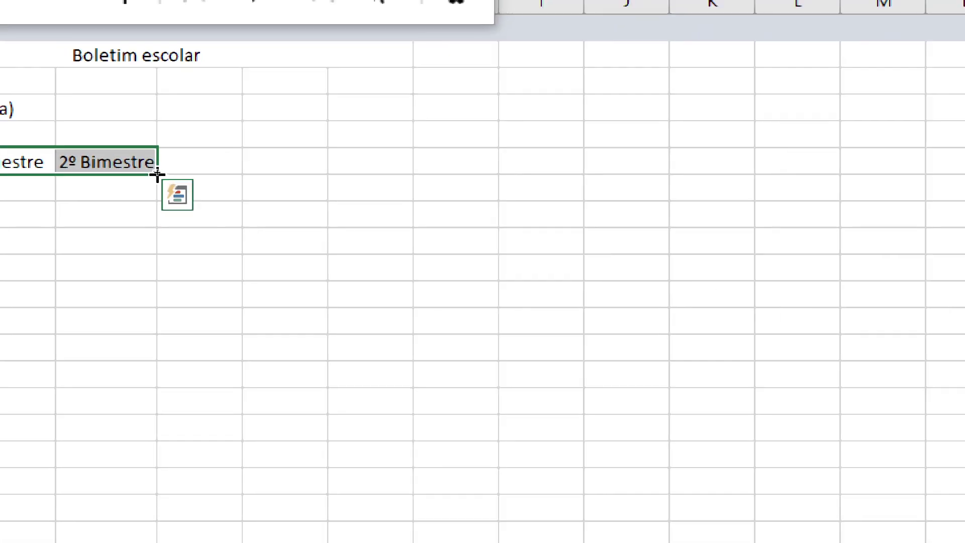
{"action": "key", "text": "super+plus"}
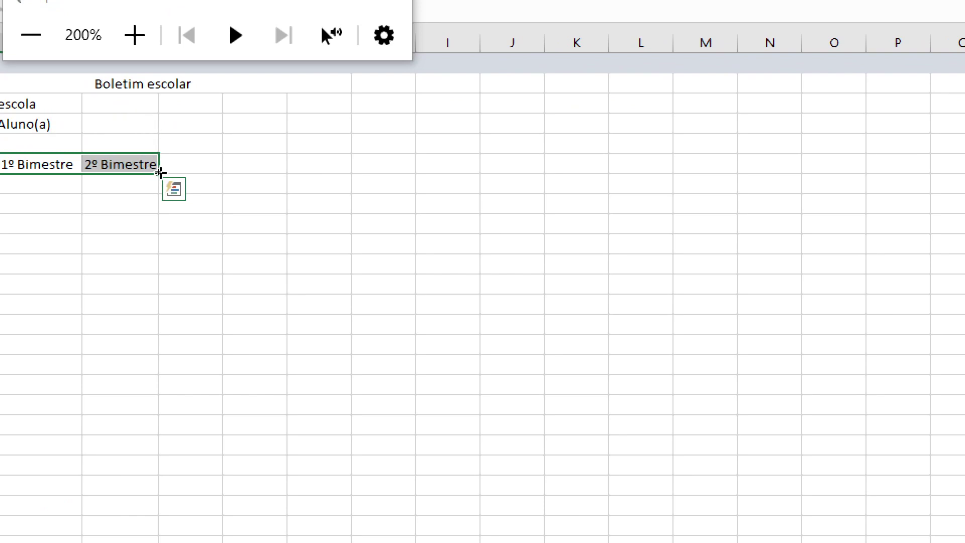
{"action": "left_click_drag", "start_coordinate": [160, 173], "coordinate": [302, 169]}
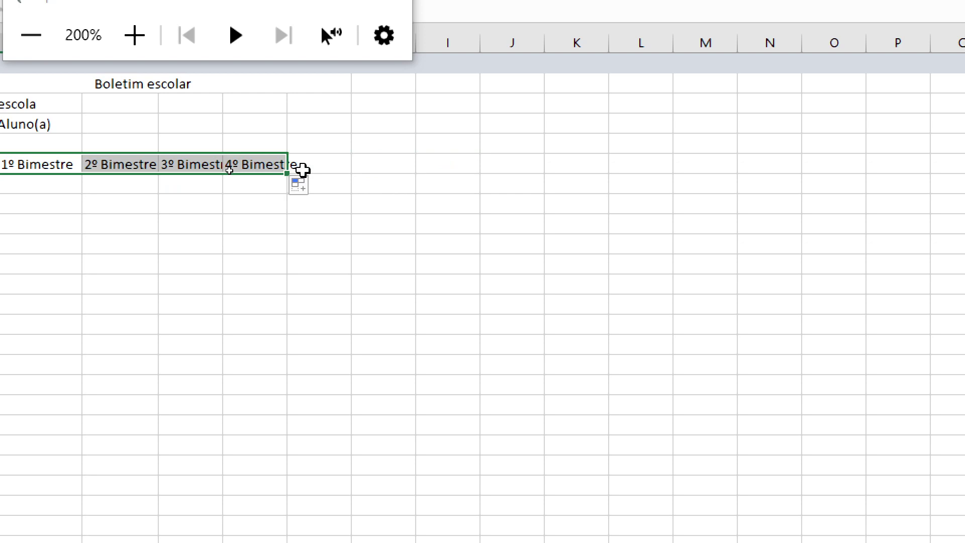
{"action": "left_click", "coordinate": [497, 235]}
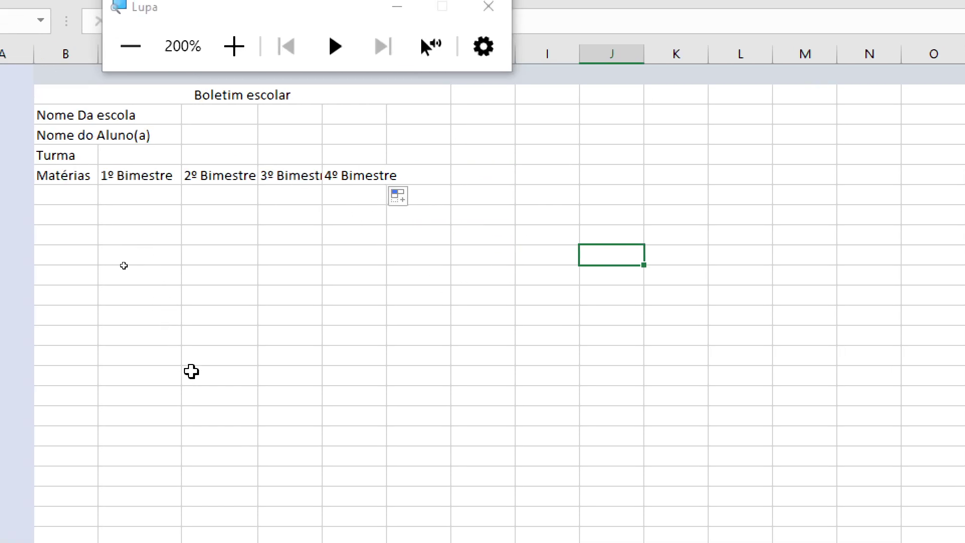
{"action": "key", "text": "super+minus"}
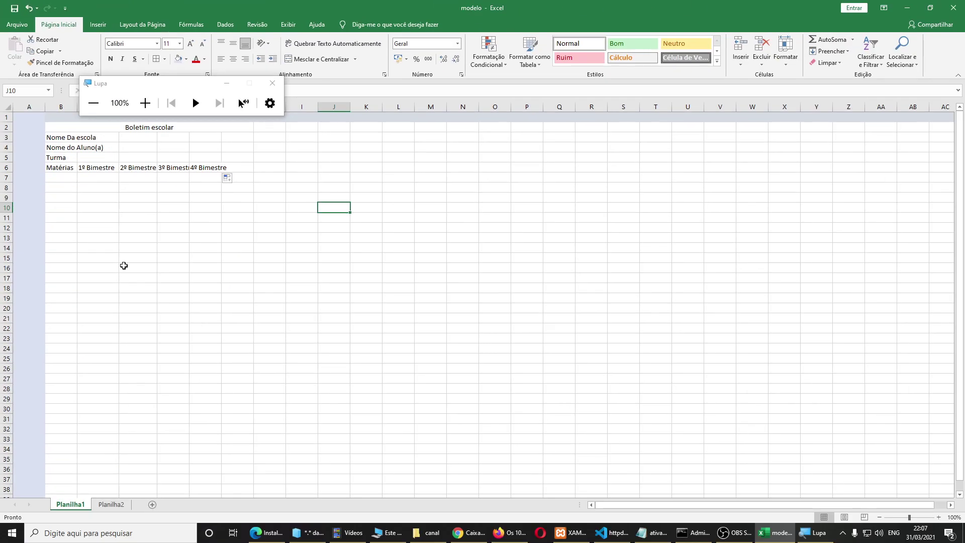
{"action": "left_click", "coordinate": [227, 86]}
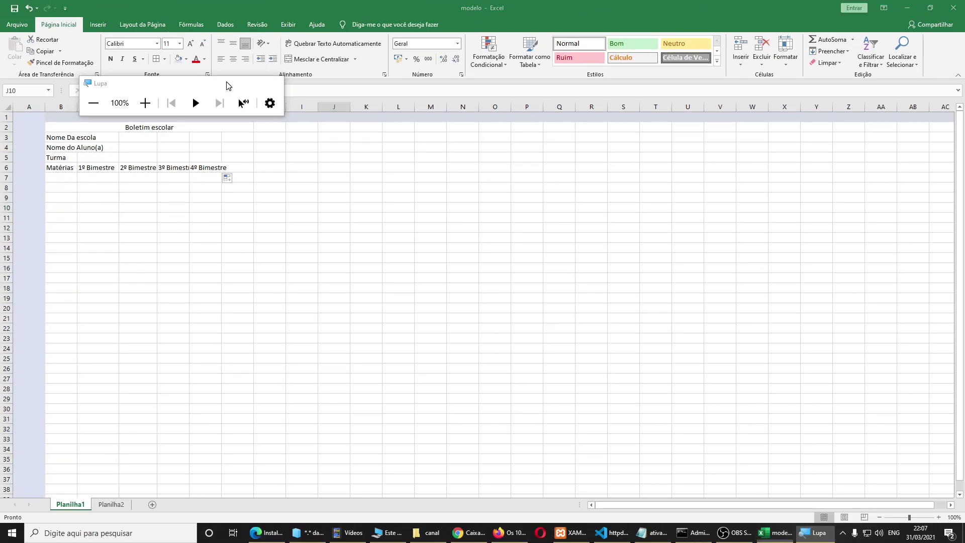
{"action": "left_click", "coordinate": [126, 188]}
{"action": "left_click", "coordinate": [177, 169]}
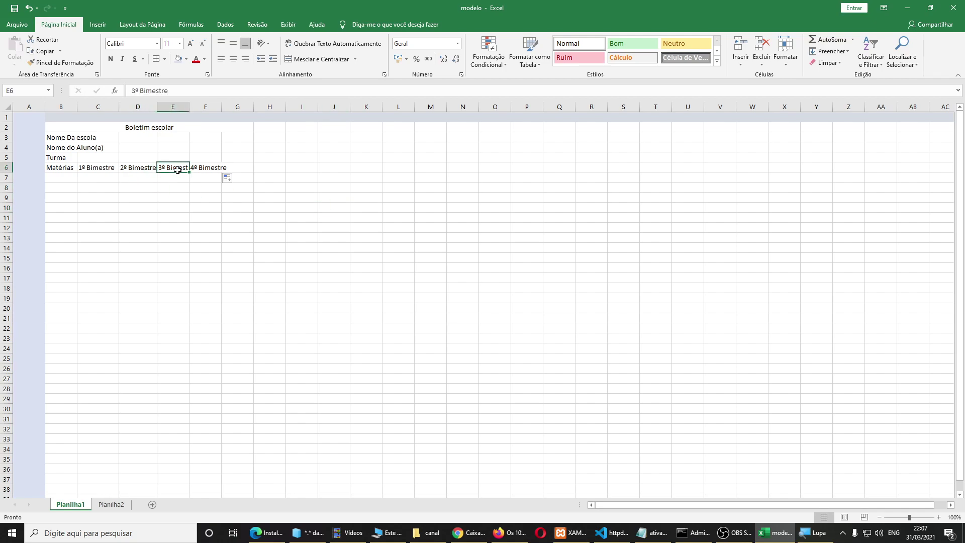
{"action": "left_click", "coordinate": [131, 167]}
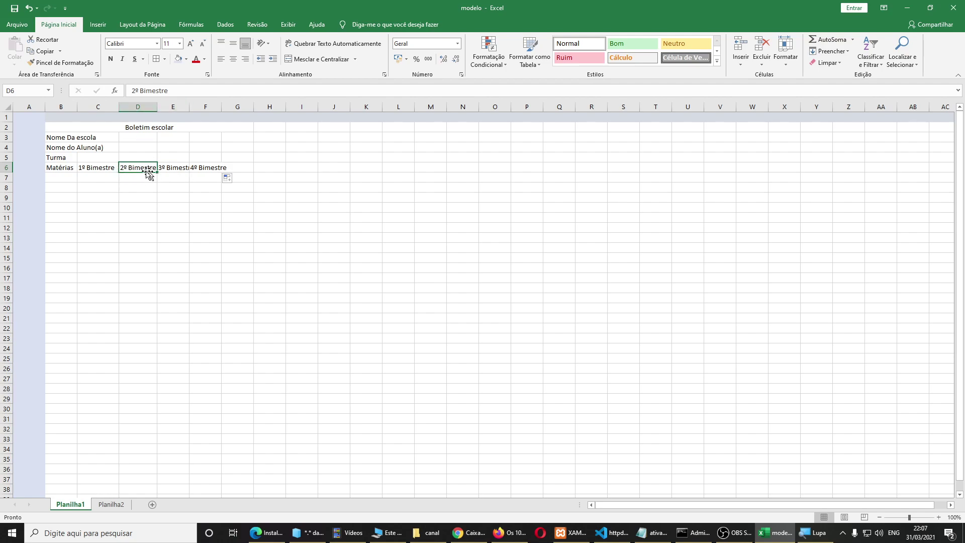
{"action": "left_click", "coordinate": [166, 168]}
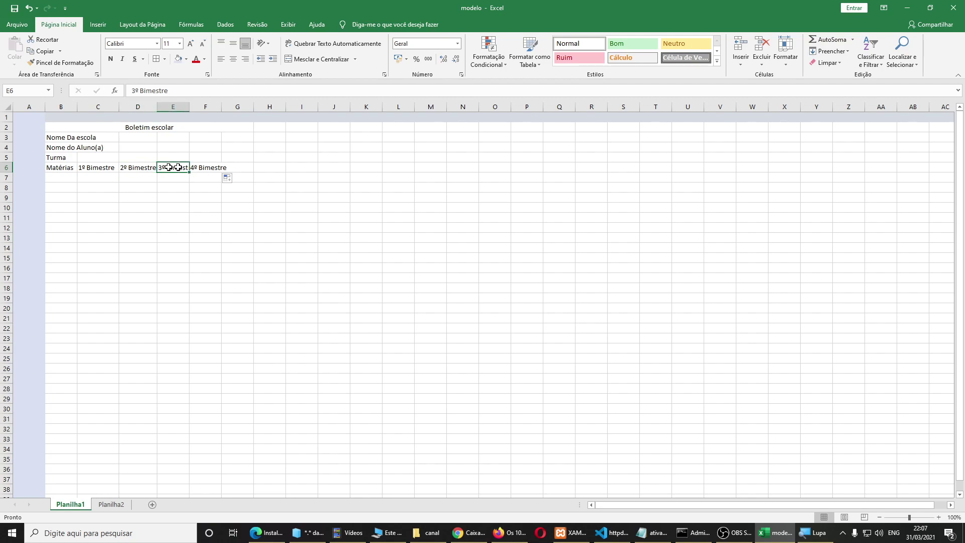
{"action": "left_click", "coordinate": [200, 167]}
{"action": "left_click", "coordinate": [248, 168]}
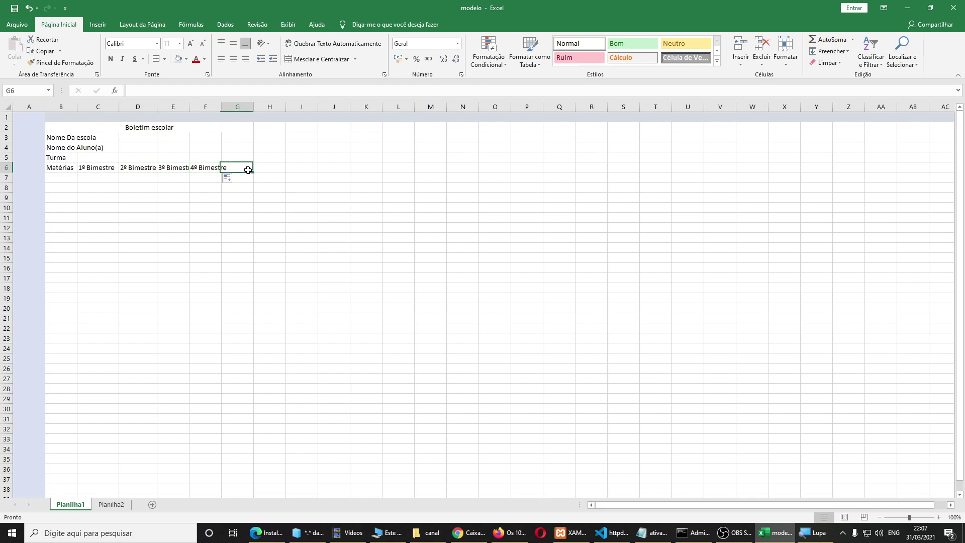
{"action": "left_click", "coordinate": [199, 164]}
{"action": "left_click", "coordinate": [169, 168]}
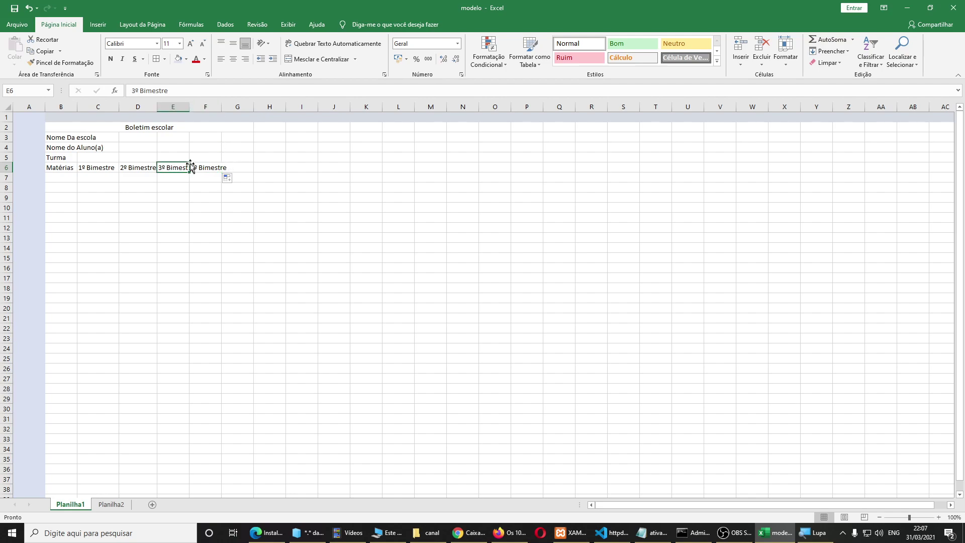
AutoFit the widths of columns E and F to the 3º Bimestre and 4º Bimestre headings in row 6
{"action": "left_click_drag", "start_coordinate": [212, 168], "coordinate": [184, 167]}
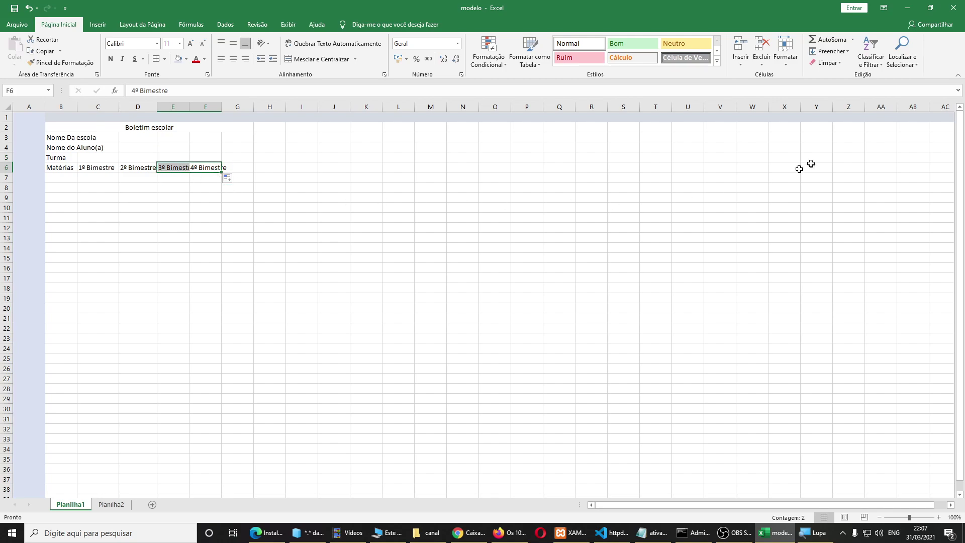
{"action": "left_click", "coordinate": [788, 70]}
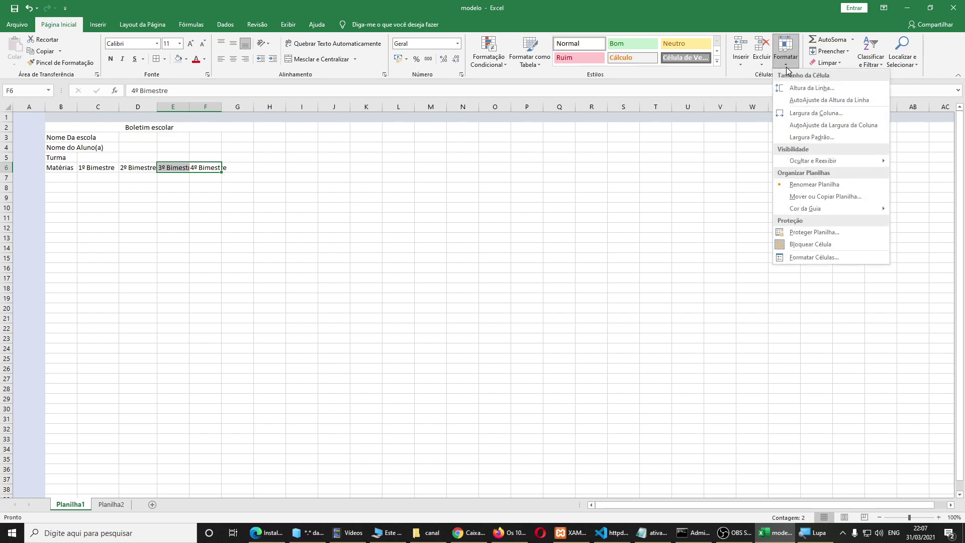
{"action": "left_click", "coordinate": [846, 126]}
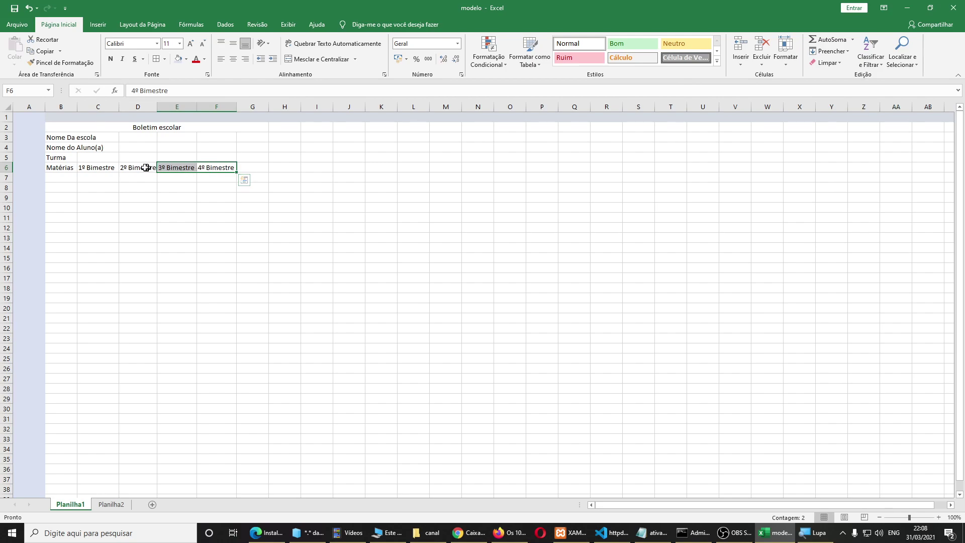
{"action": "left_click", "coordinate": [213, 193]}
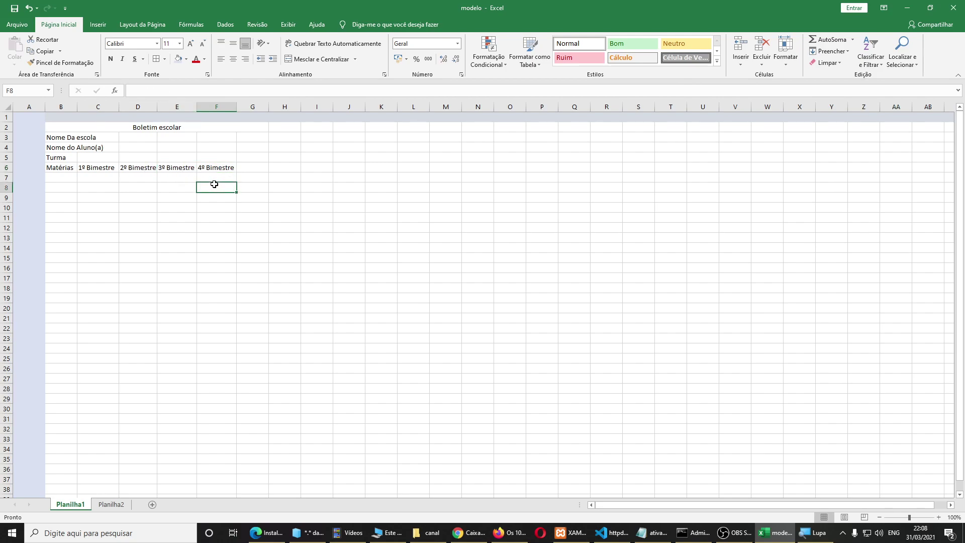
{"action": "left_click", "coordinate": [64, 167]}
{"action": "left_click", "coordinate": [104, 167]}
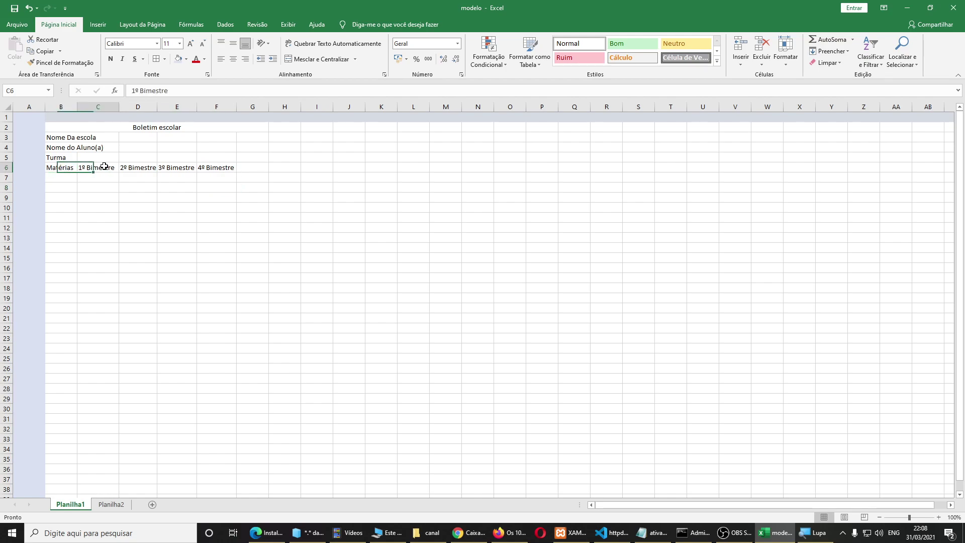
{"action": "left_click", "coordinate": [143, 168]}
{"action": "left_click", "coordinate": [185, 169]}
{"action": "left_click", "coordinate": [213, 169]}
Enter the heading "Média" in cell G6
{"action": "left_click", "coordinate": [254, 166]}
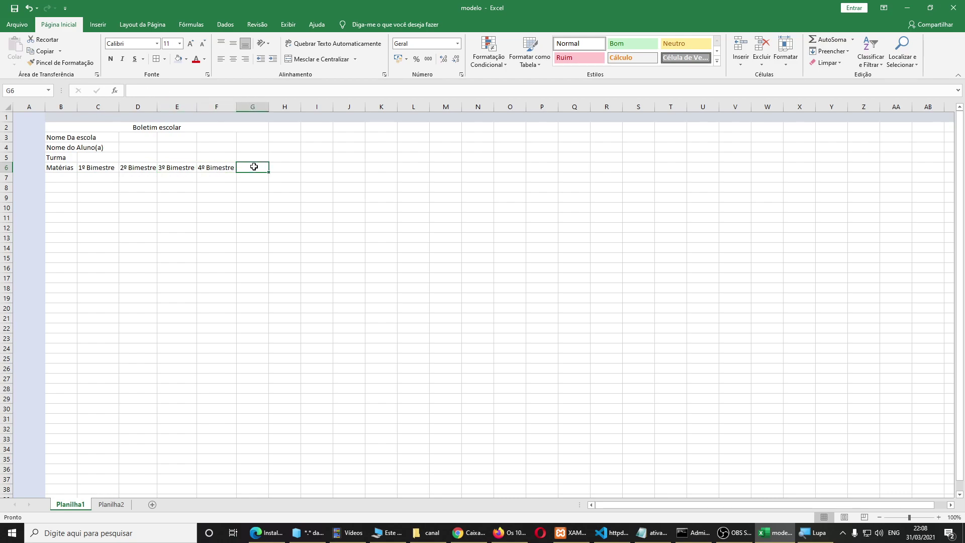
{"action": "type", "text": "Média"}
{"action": "key", "text": "Tab"}
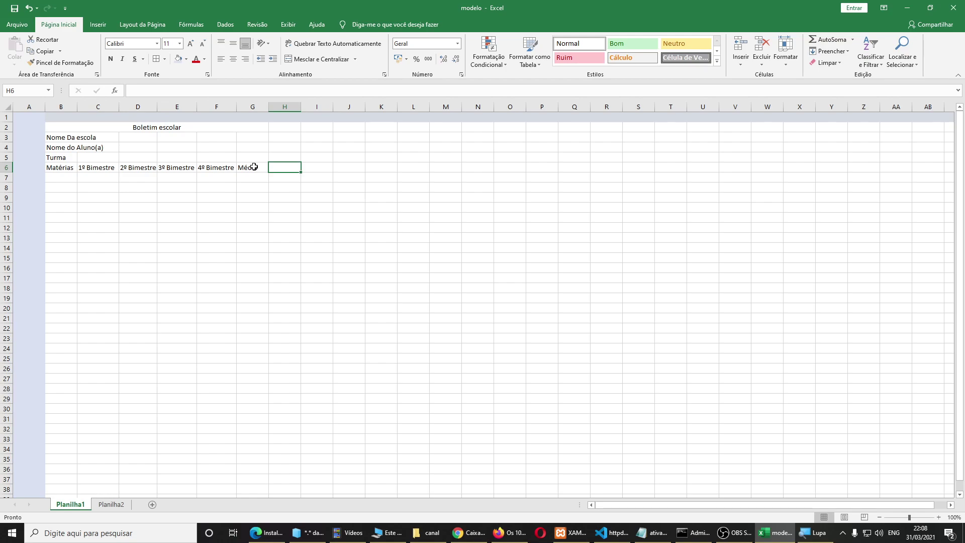
Check the heading after the average column on Planilha2 and enter "Recuperação" in cell H6 of Planilha1
{"action": "left_click", "coordinate": [116, 504]}
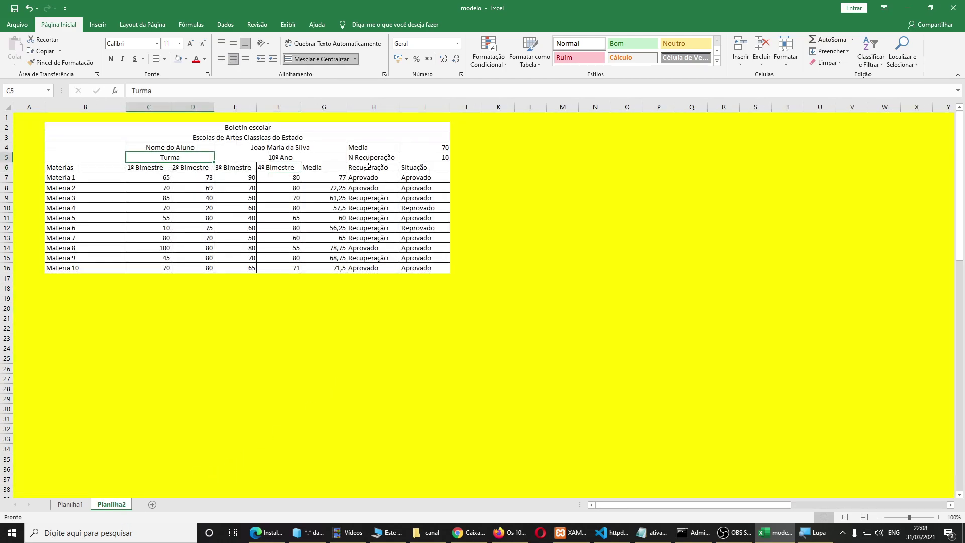
{"action": "left_click", "coordinate": [70, 505]}
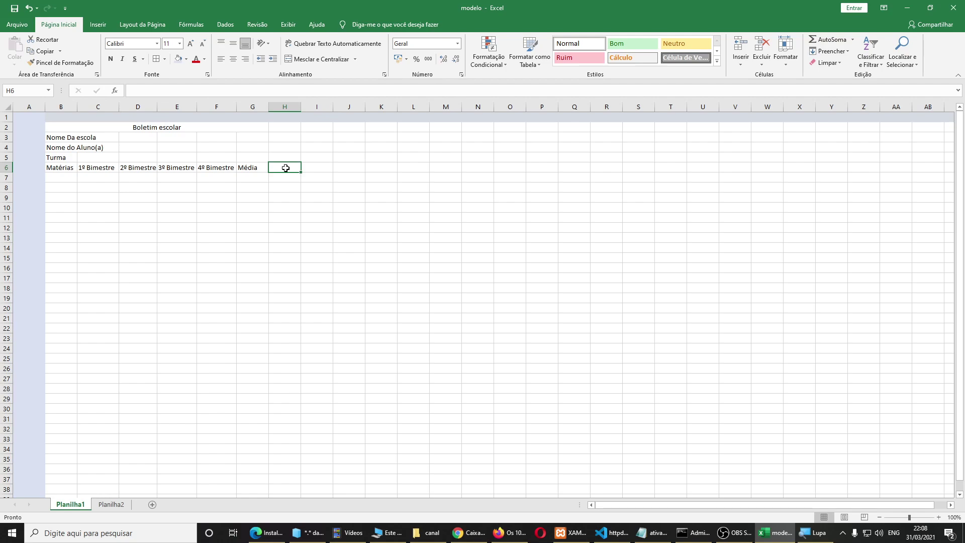
{"action": "type", "text": "Recupera"}
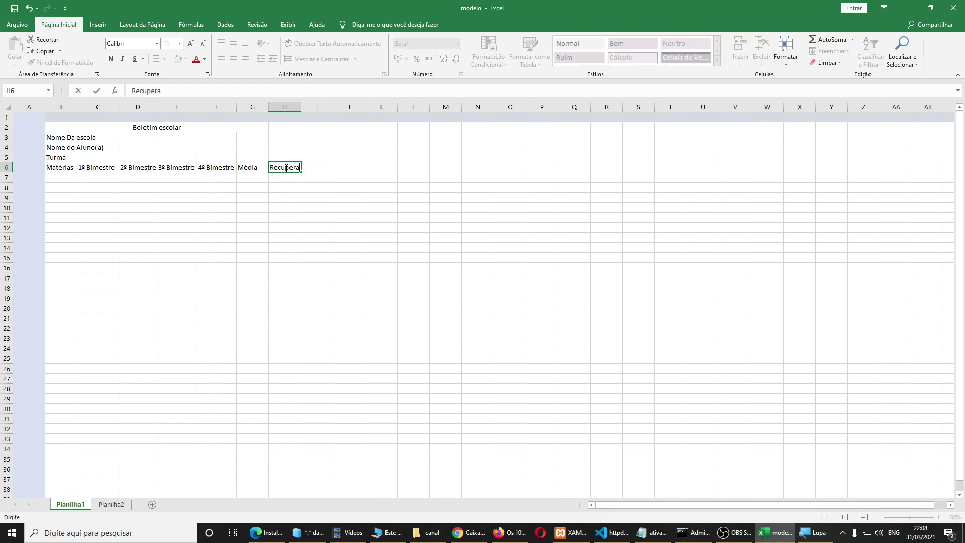
{"action": "type", "text": ";"}
{"action": "key", "text": "BackSpace"}
{"action": "key", "text": "BackSpace"}
{"action": "key", "text": "BackSpace"}
{"action": "type", "text": "/"}
{"action": "key", "text": "BackSpace"}
{"action": "key", "text": "BackSpace"}
{"action": "key", "text": "BackSpace"}
{"action": "key", "text": "ctrl+Return"}
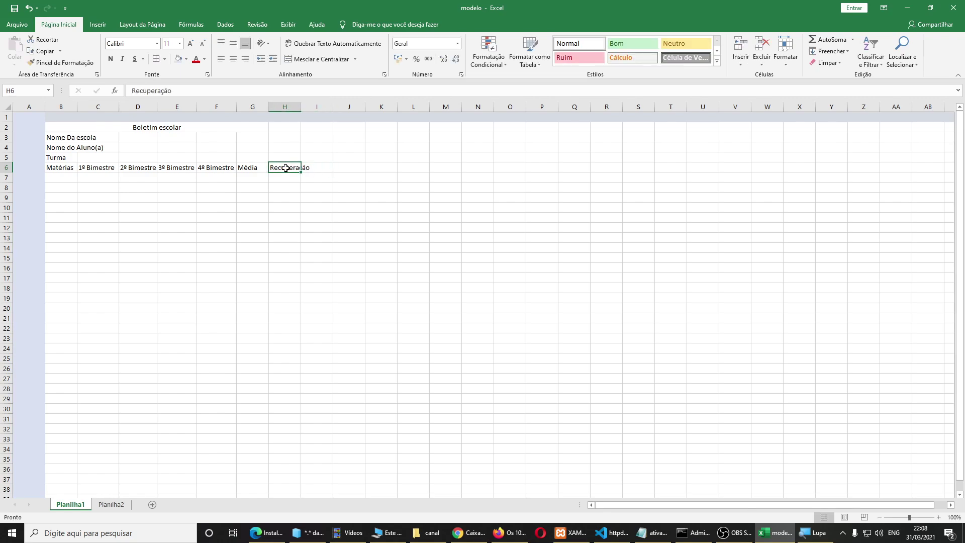
{"action": "type", "text": "Recupera"}
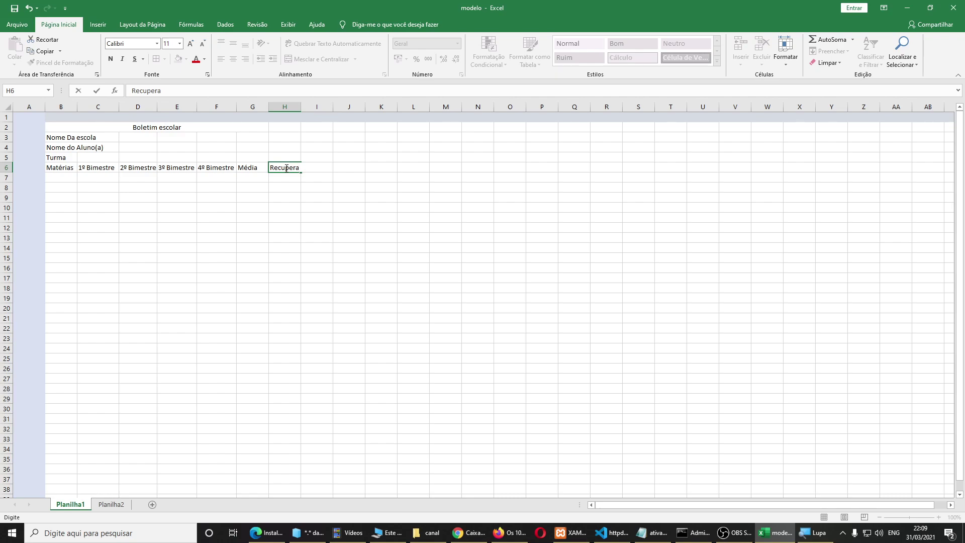
{"action": "type", "text": "ção"}
{"action": "key", "text": "Tab"}
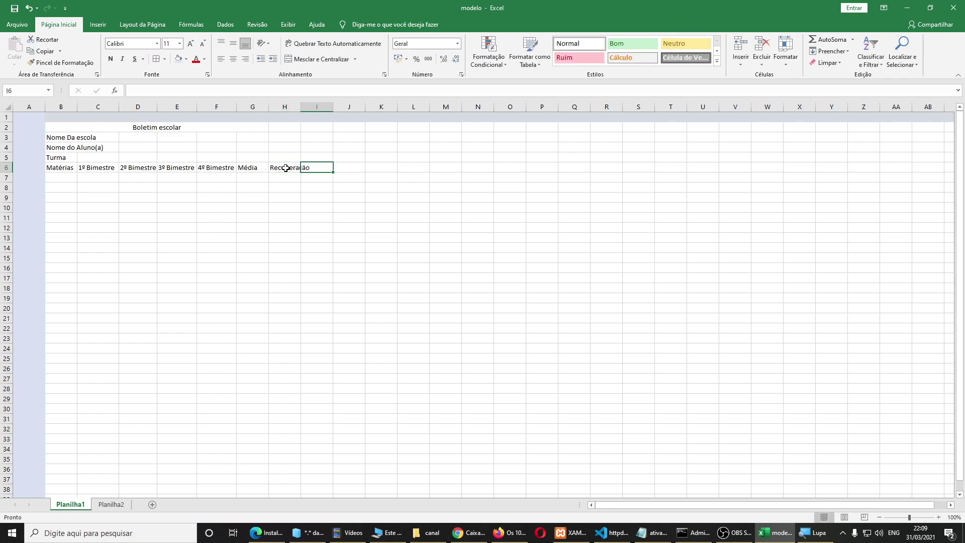
Enter the heading "Situação" in cell I6
{"action": "type", "text": "Situa"}
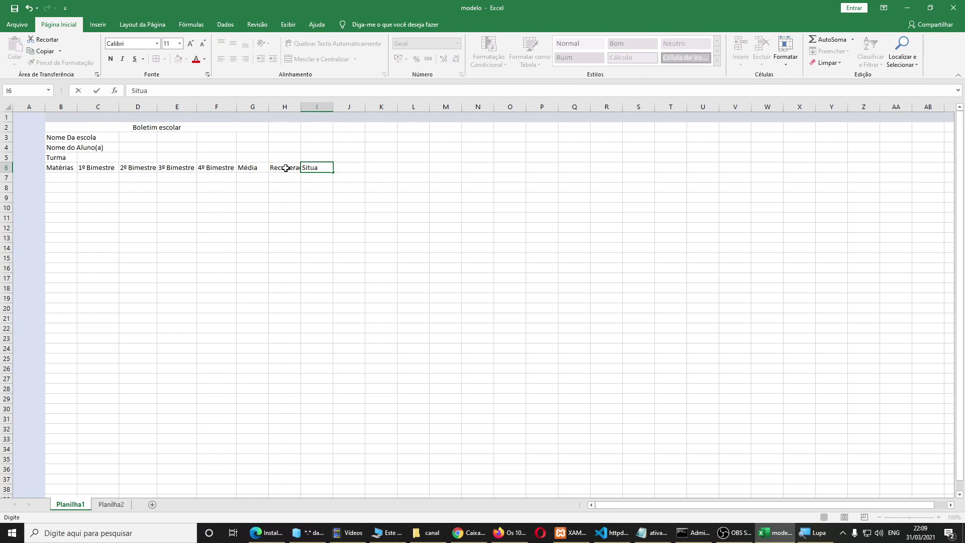
{"action": "type", "text": "ção"}
{"action": "key", "text": "Return"}
AutoFit the width of column H to the Recuperação heading in H6
{"action": "left_click", "coordinate": [286, 168]}
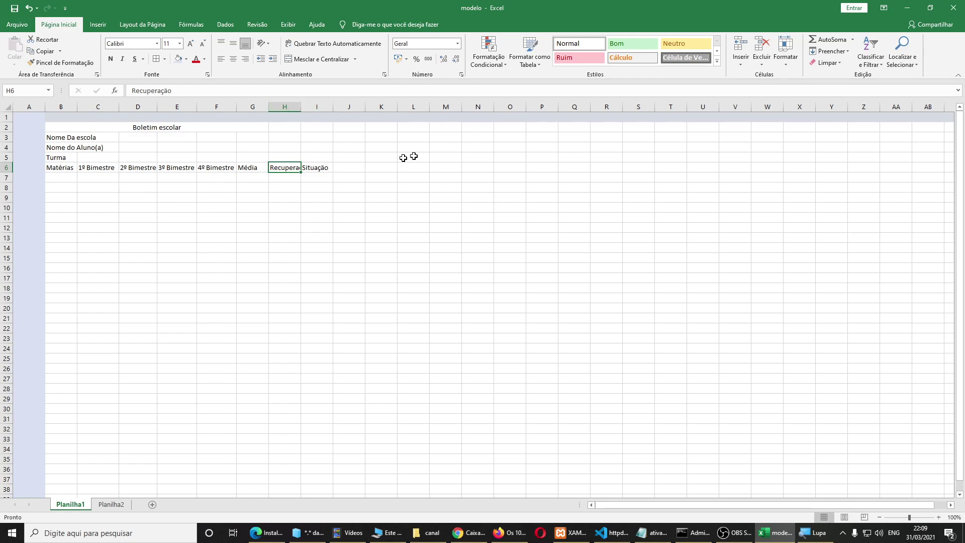
{"action": "left_click", "coordinate": [790, 63]}
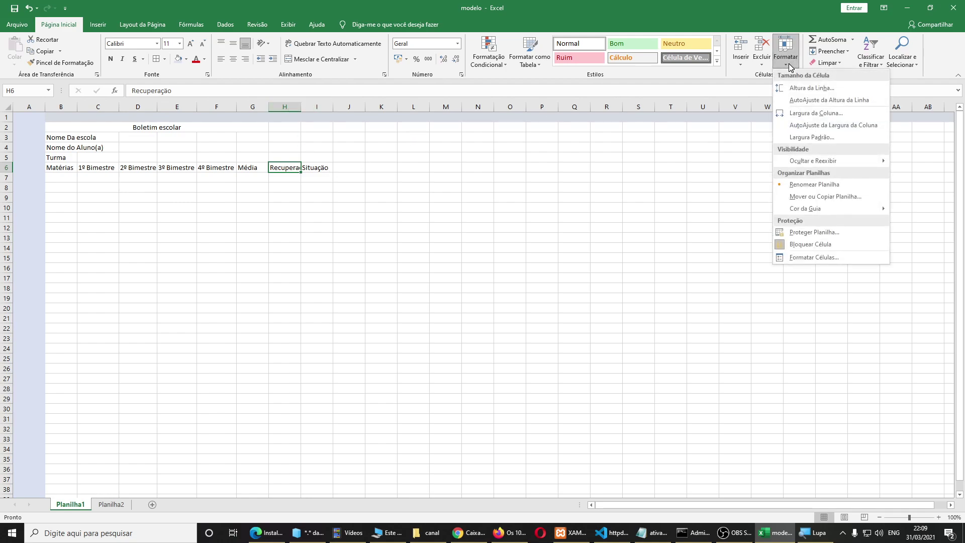
{"action": "left_click", "coordinate": [810, 125]}
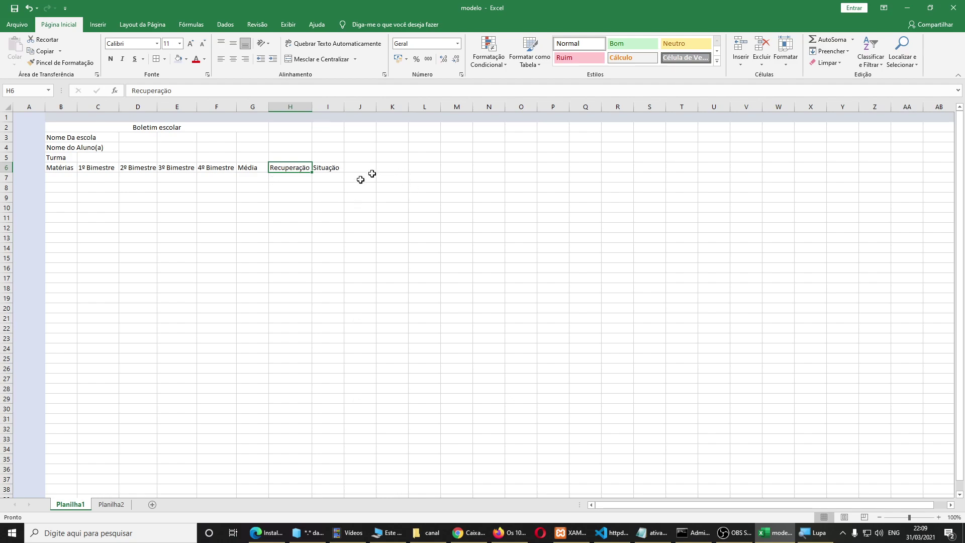
{"action": "left_click", "coordinate": [264, 138]}
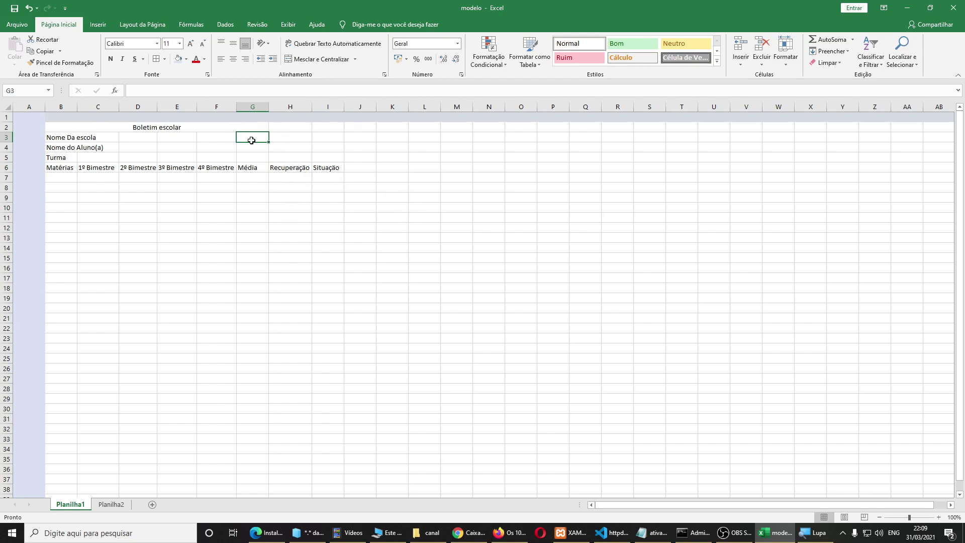
Unmerge the "Boletim escolar" title, then merge and center it across B2:I2
{"action": "left_click", "coordinate": [157, 128]}
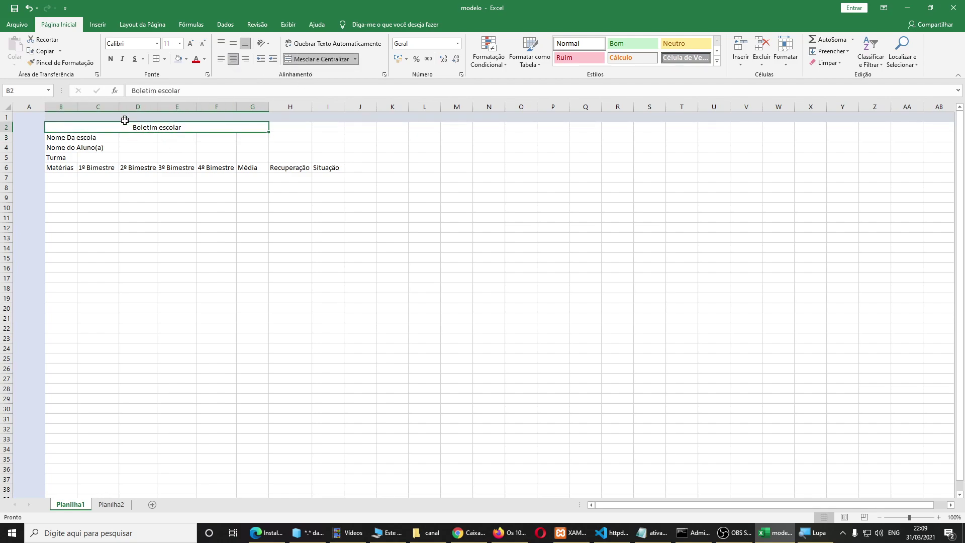
{"action": "left_click", "coordinate": [311, 58]}
{"action": "left_click_drag", "start_coordinate": [71, 126], "coordinate": [340, 127]}
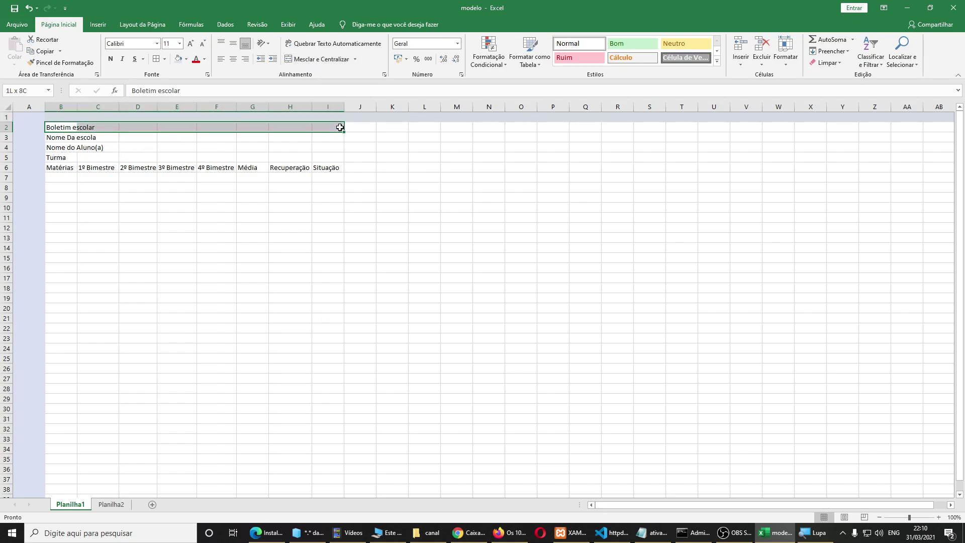
{"action": "left_click_drag", "start_coordinate": [340, 128], "coordinate": [340, 127]}
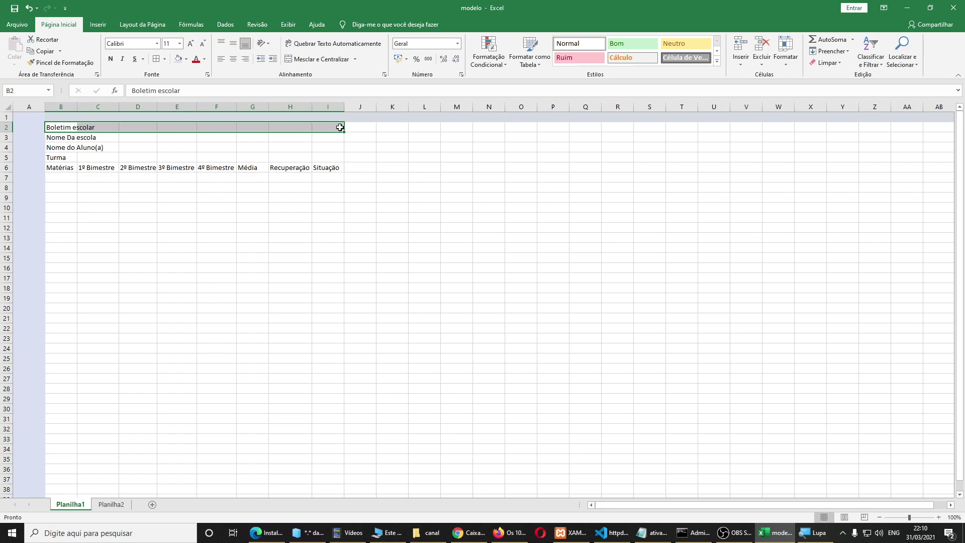
{"action": "left_click", "coordinate": [324, 60]}
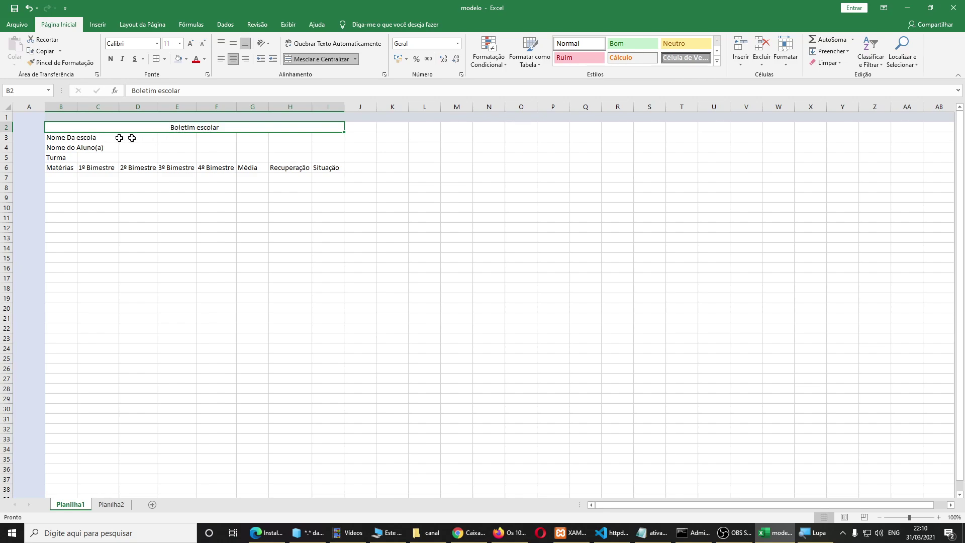
Merge and center the labels "Nome Da escola", "Nome do Aluno(a)" and "Turma" across columns B and C in rows 3 to 5
{"action": "left_click", "coordinate": [101, 137]}
{"action": "left_click_drag", "start_coordinate": [70, 136], "coordinate": [99, 134]}
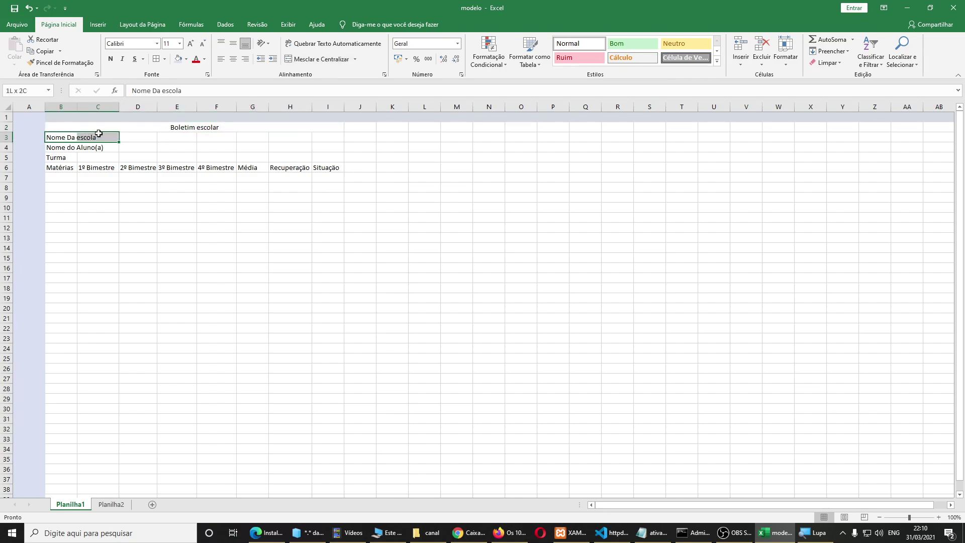
{"action": "left_click", "coordinate": [322, 59]}
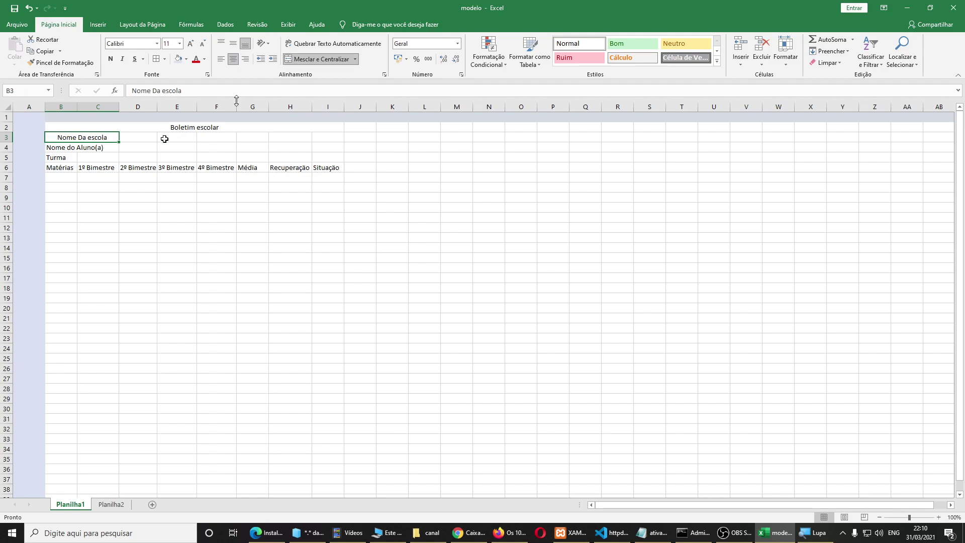
{"action": "left_click_drag", "start_coordinate": [73, 147], "coordinate": [93, 146]}
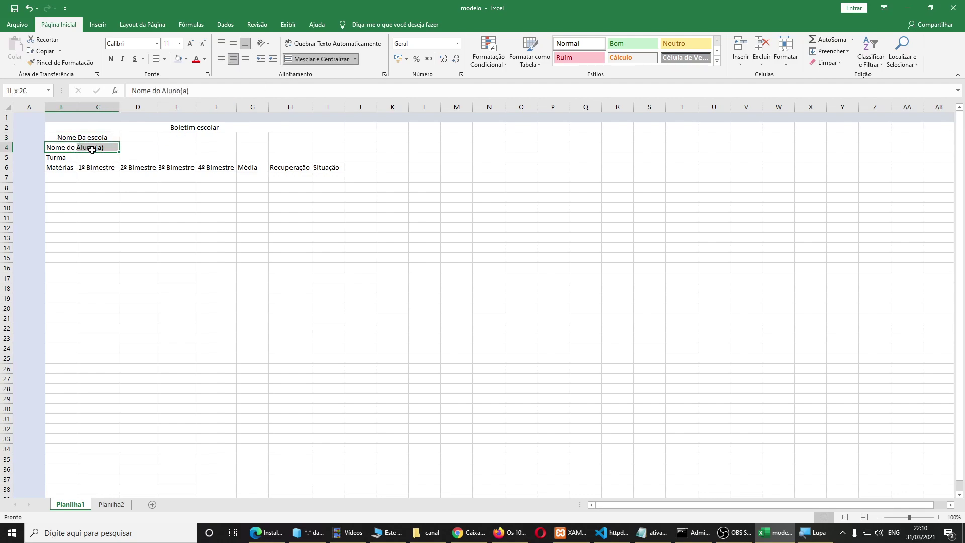
{"action": "left_click", "coordinate": [309, 59]}
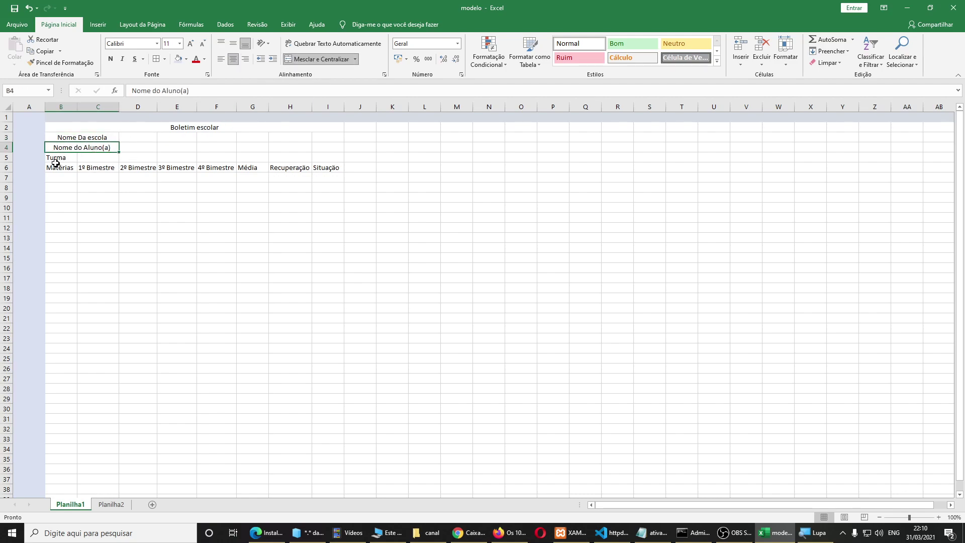
{"action": "left_click_drag", "start_coordinate": [55, 156], "coordinate": [96, 157]}
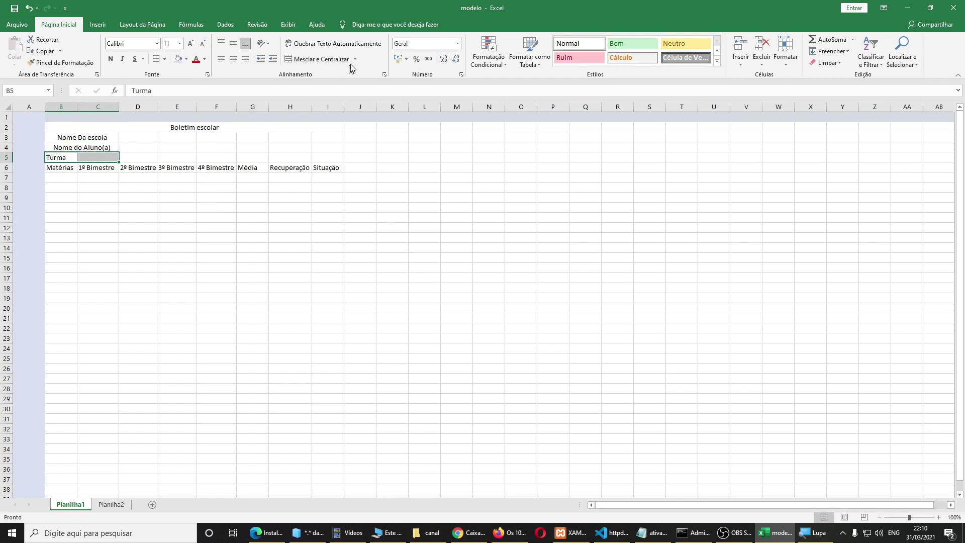
{"action": "left_click", "coordinate": [324, 60]}
Enter a person's full name in cell D3, beside the school name label
{"action": "left_click", "coordinate": [133, 137]}
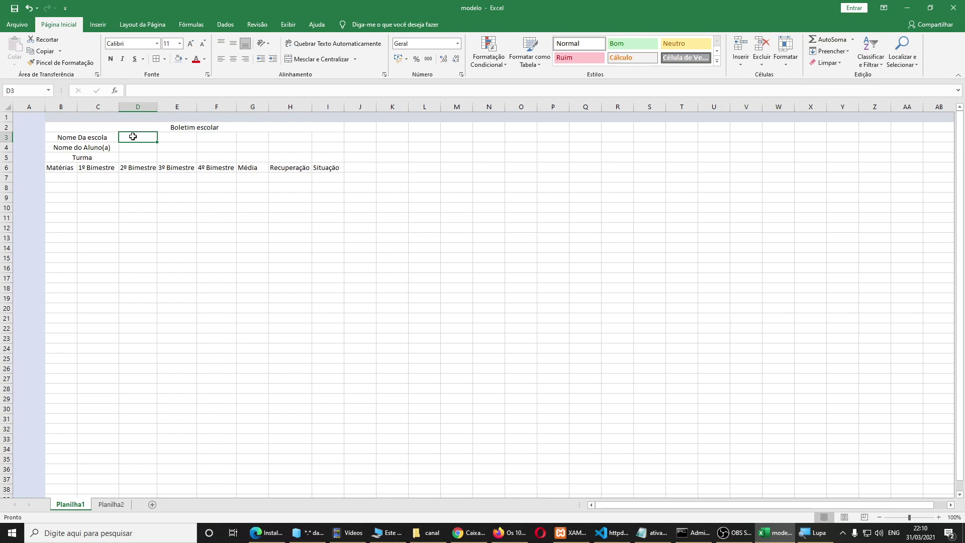
{"action": "type", "text": "Joa"}
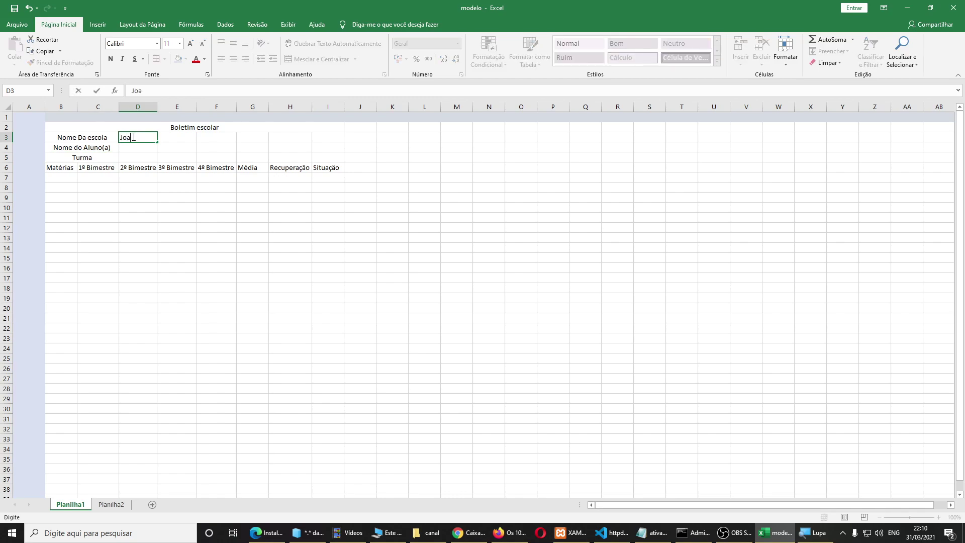
{"action": "type", "text": "o Maria"}
{"action": "type", "text": " da Si"}
{"action": "type", "text": "lva"}
{"action": "key", "text": "BackSpace"}
{"action": "type", "text": "va"}
{"action": "key", "text": "Return"}
Enter the school name "Escolas das Artes" in cell D3, replacing its content
{"action": "left_click", "coordinate": [133, 137]}
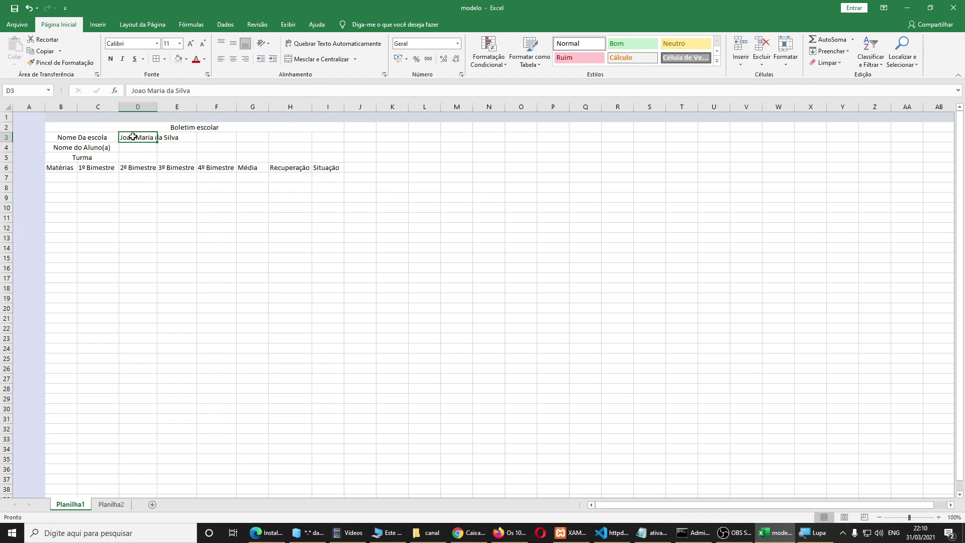
{"action": "type", "text": "Escolas"}
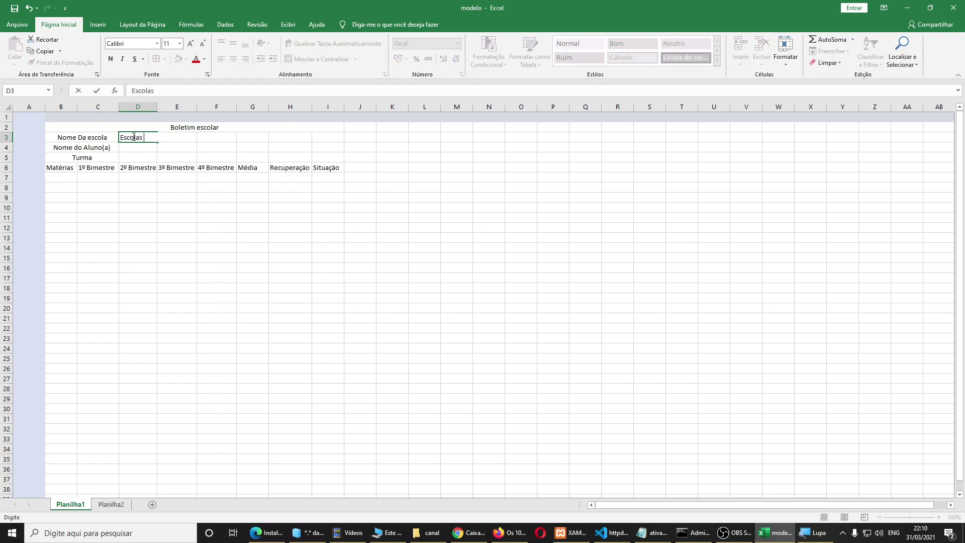
{"action": "type", "text": " das Artes"}
{"action": "key", "text": "Return"}
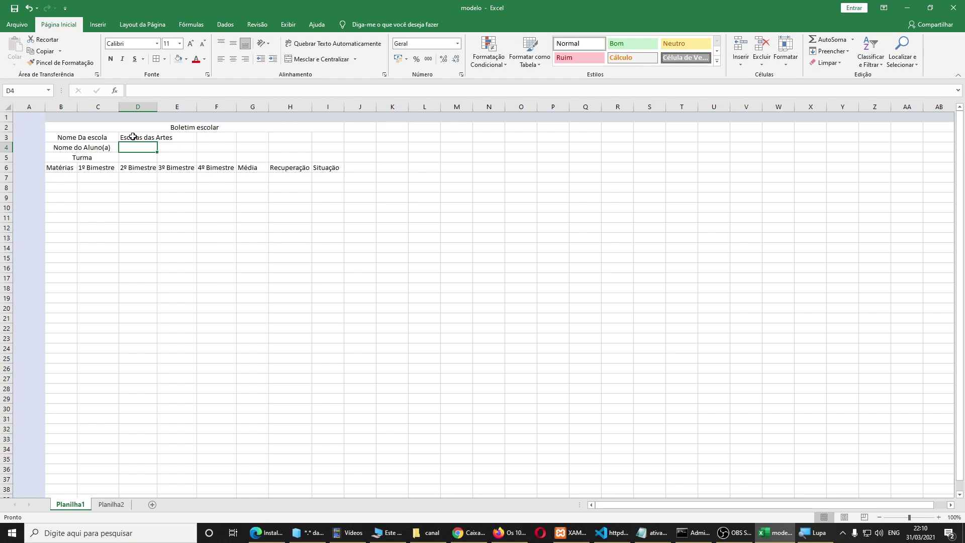
Enter the student's full name in cell D4 and the class "10ª" in cell D5
{"action": "type", "text": "Joa"}
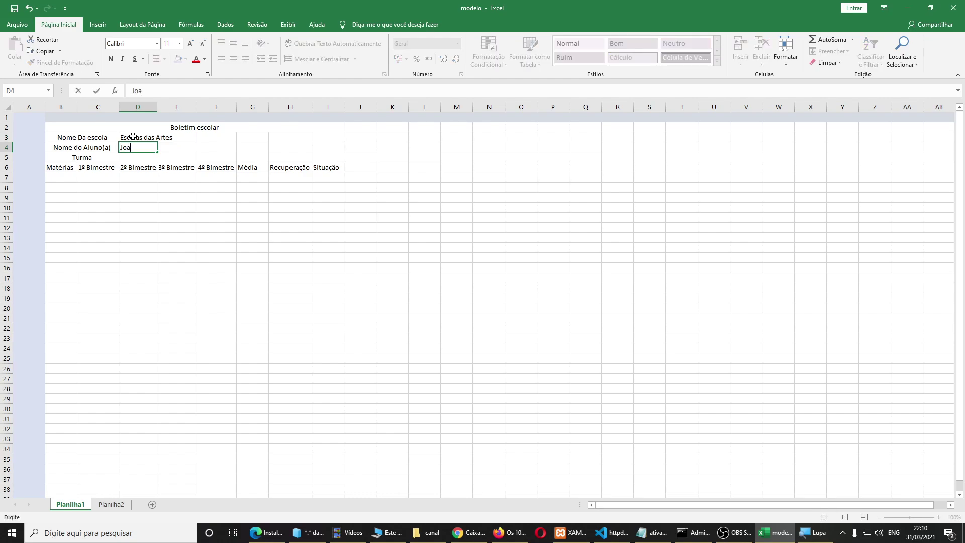
{"action": "type", "text": "o Maria da silva"}
{"action": "key", "text": "Return"}
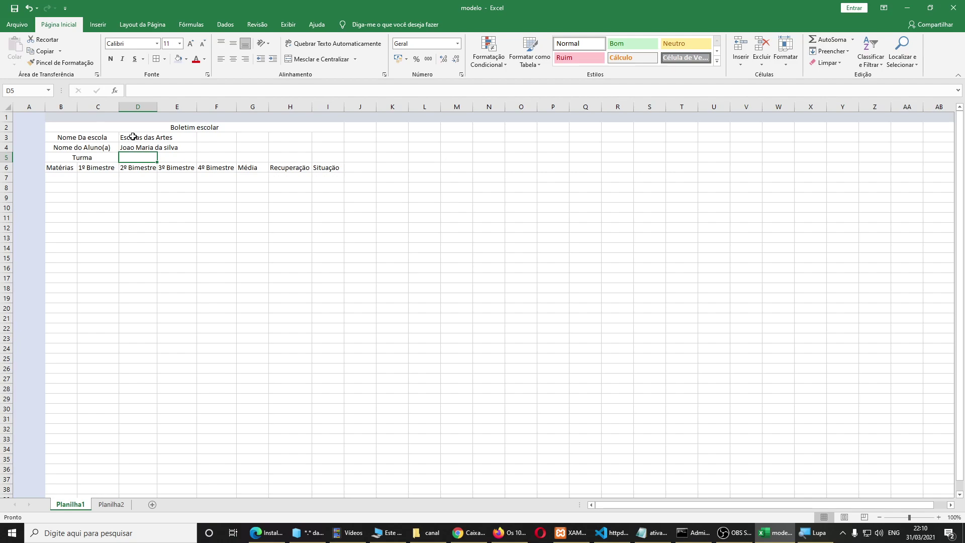
{"action": "type", "text": "10º"}
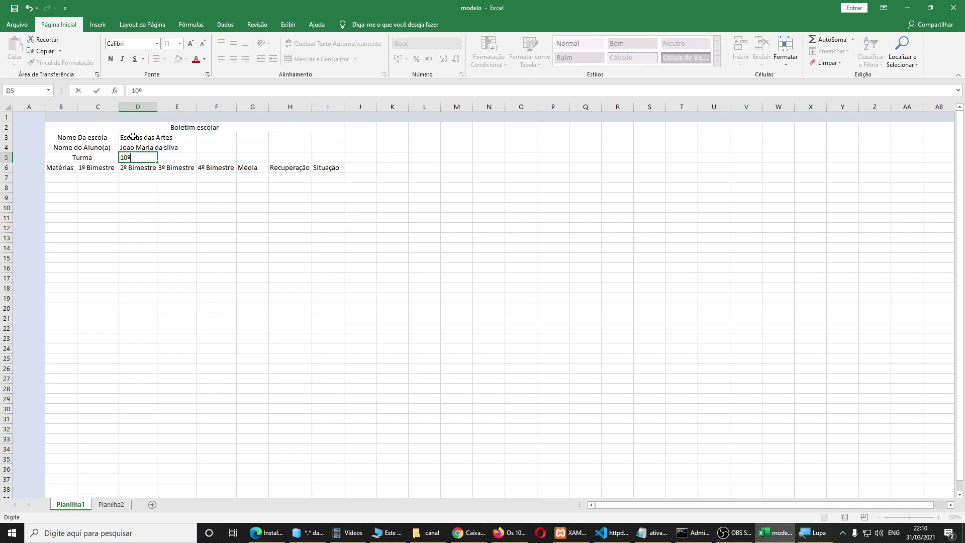
{"action": "key", "text": "BackSpace"}
{"action": "type", "text": "ª"}
{"action": "key", "text": "Tab"}
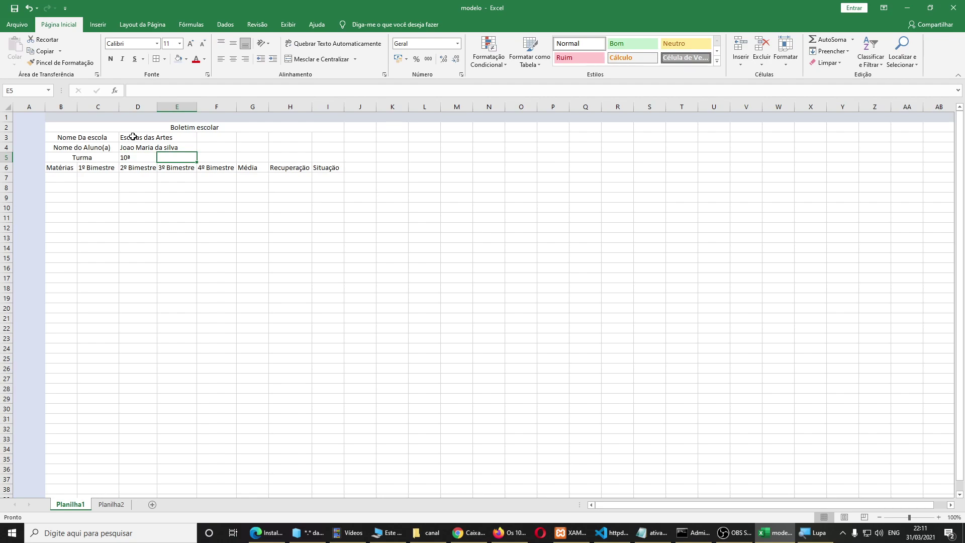
{"action": "key", "text": "Tab"}
Merge and center the school name across D3:I3 and the student's name across D4:G4
{"action": "left_click", "coordinate": [133, 137]}
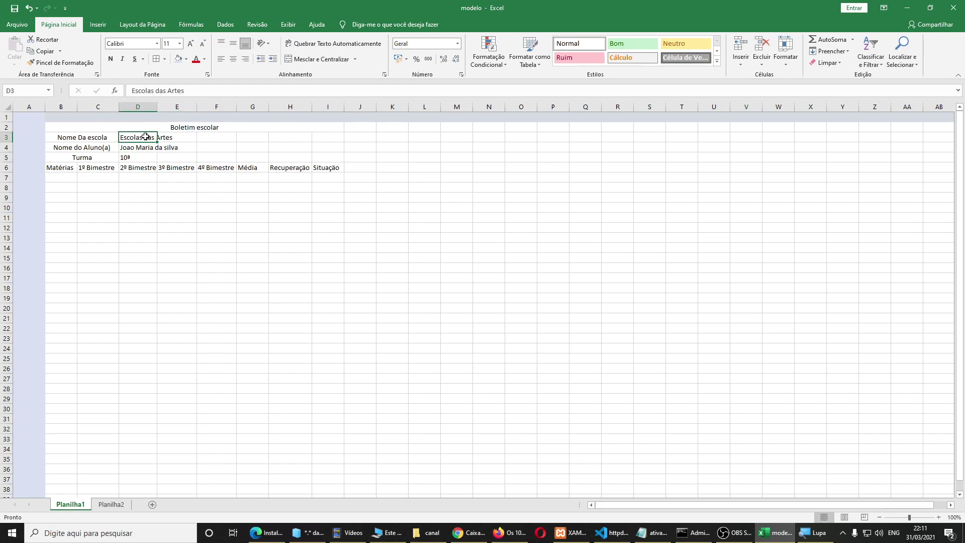
{"action": "left_click_drag", "start_coordinate": [139, 137], "coordinate": [321, 135]}
{"action": "left_click", "coordinate": [318, 59]}
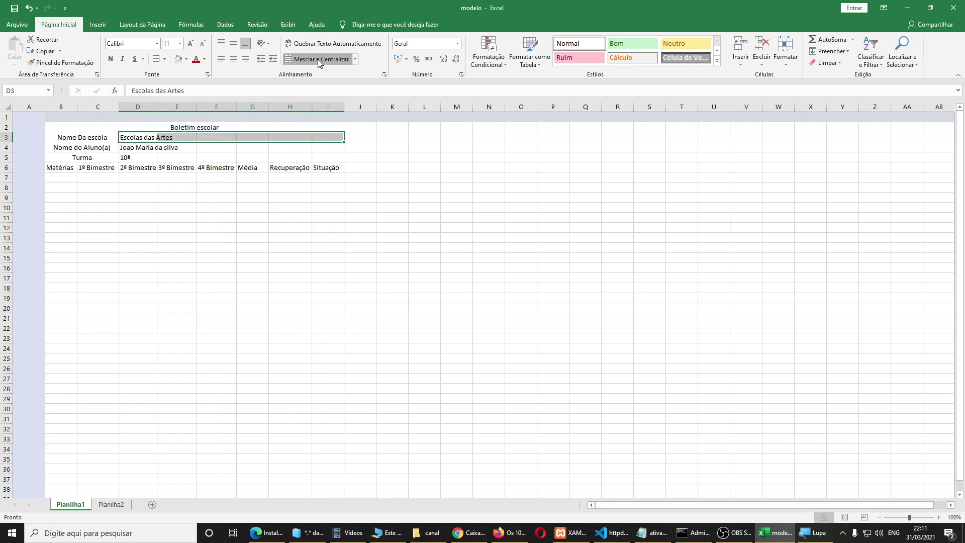
{"action": "left_click", "coordinate": [252, 147]}
{"action": "left_click_drag", "start_coordinate": [217, 146], "coordinate": [153, 147]}
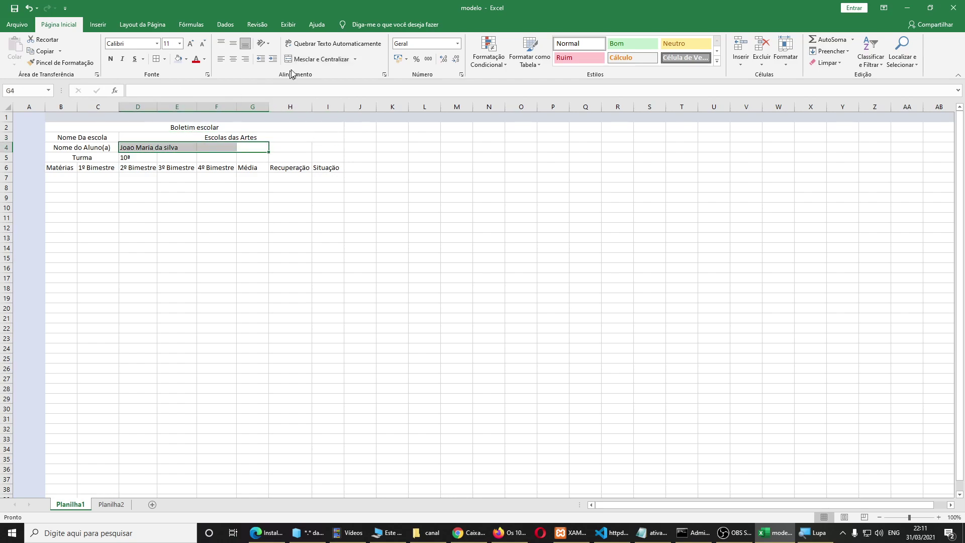
{"action": "left_click", "coordinate": [318, 59]}
{"action": "left_click_drag", "start_coordinate": [252, 157], "coordinate": [203, 157]}
Enter the label "Média" in cell H4 and the value 75 in cell I4
{"action": "left_click", "coordinate": [293, 148]}
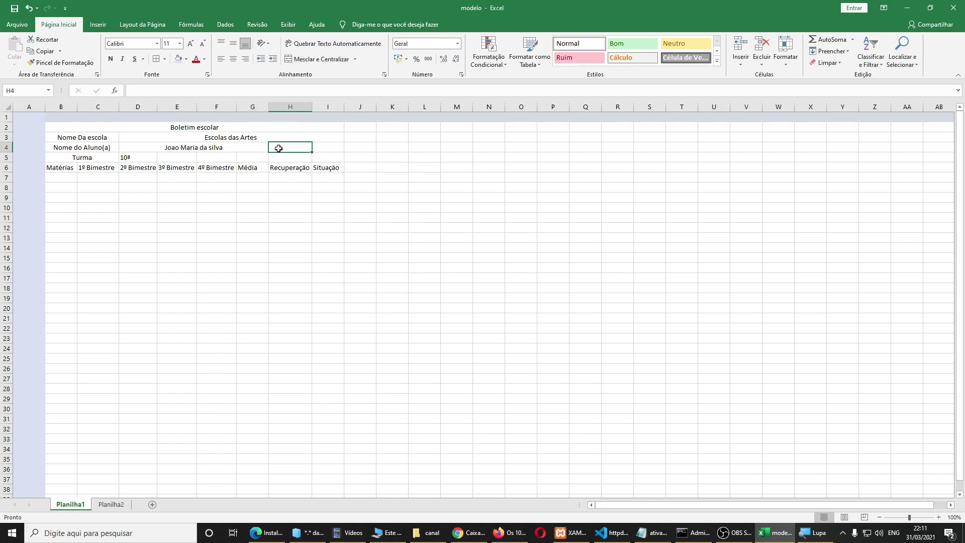
{"action": "type", "text": "M"}
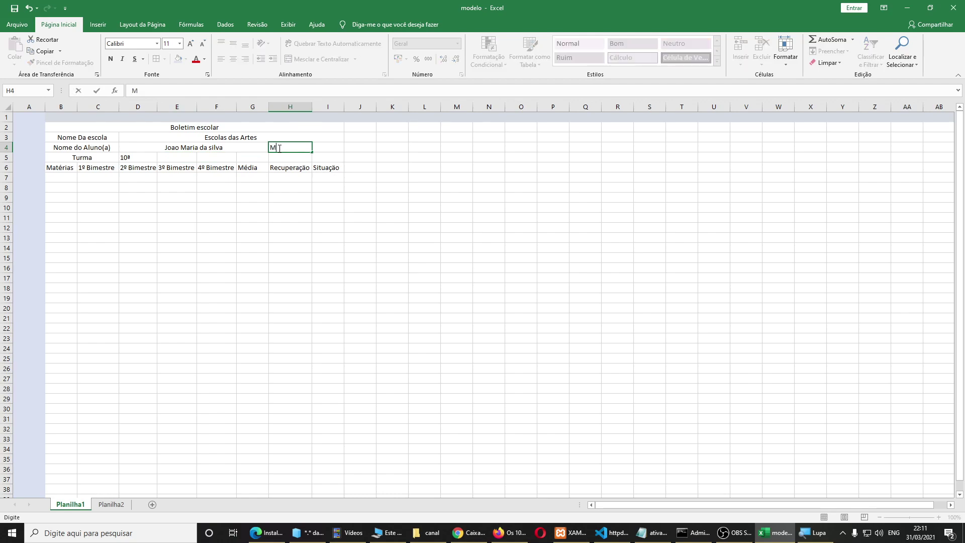
{"action": "type", "text": "édia"}
{"action": "key", "text": "Tab"}
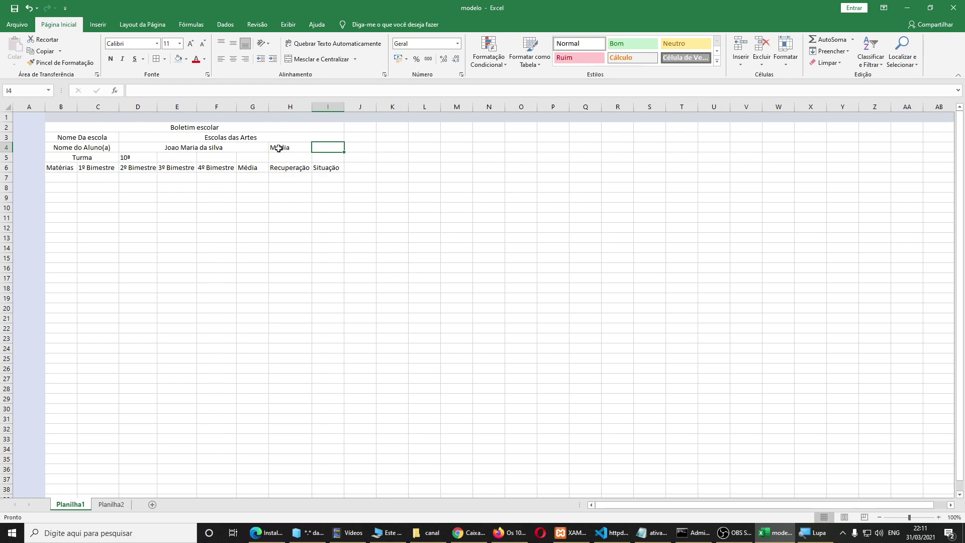
{"action": "type", "text": "70"}
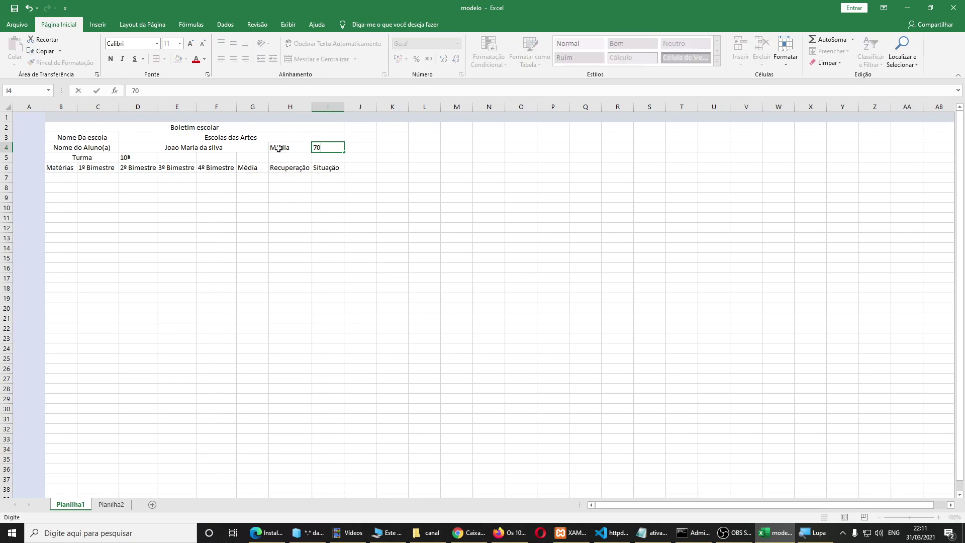
{"action": "key", "text": "BackSpace"}
{"action": "type", "text": "5"}
{"action": "key", "text": "Return"}
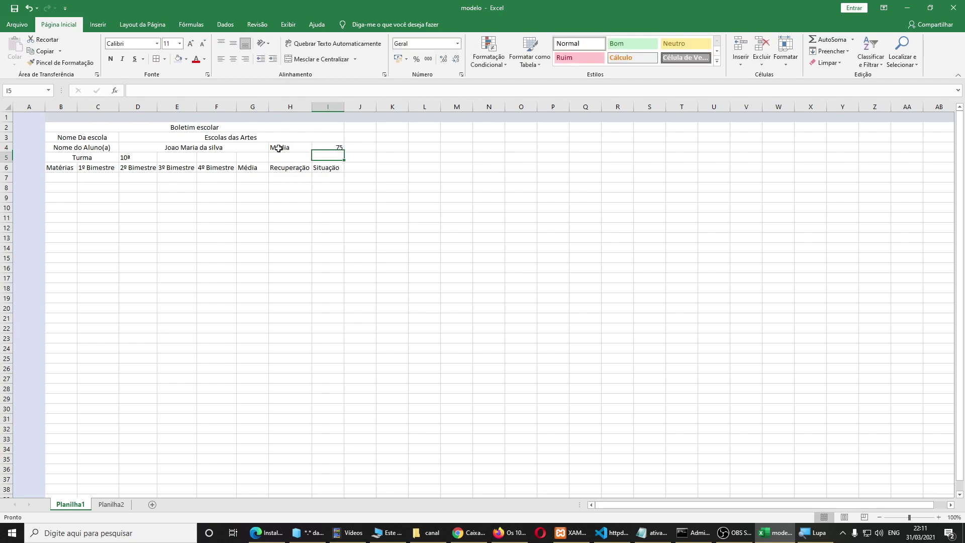
Enter the label "Nota Recup." in cell H5, below the Média label
{"action": "key", "text": "Left"}
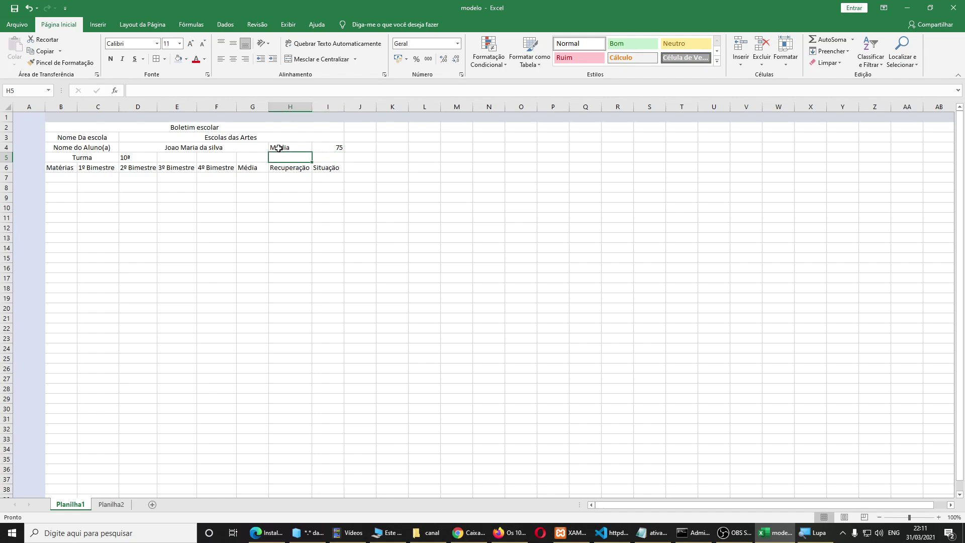
{"action": "type", "text": "No"}
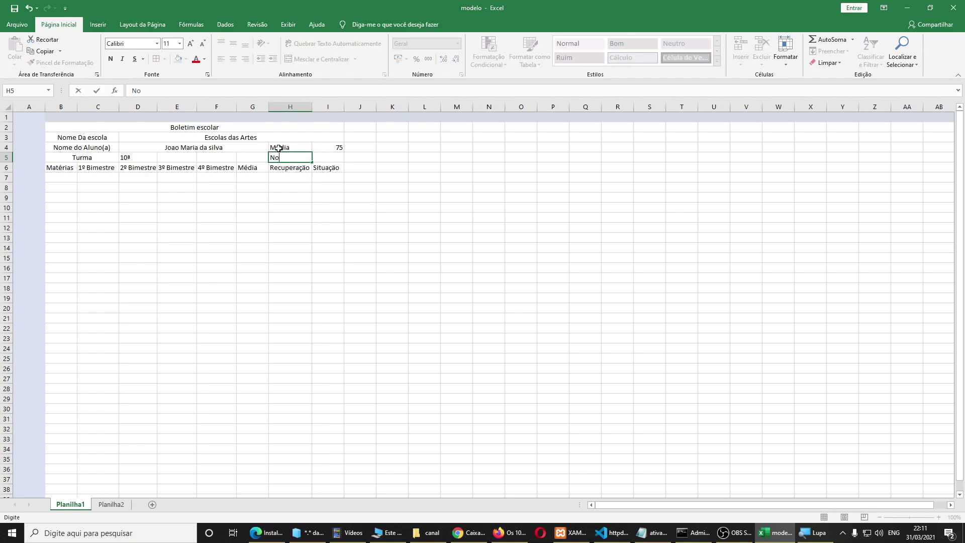
{"action": "type", "text": "ta Recupe"}
{"action": "key", "text": "BackSpace"}
{"action": "type", "text": "."}
{"action": "key", "text": "Tab"}
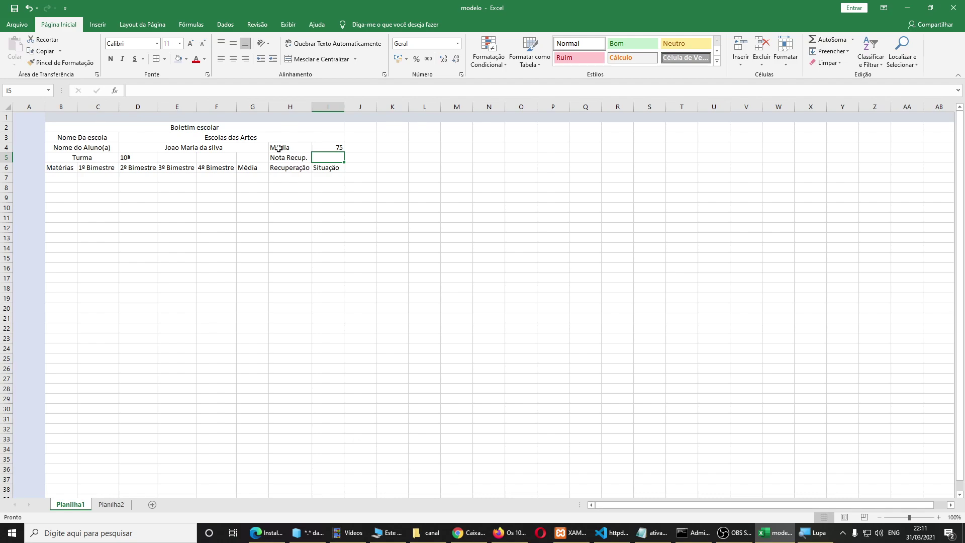
{"action": "key", "text": "Left"}
{"action": "key", "text": "Down"}
{"action": "key", "text": "Down"}
{"action": "key", "text": "Left"}
{"action": "key", "text": "Left"}
{"action": "key", "text": "Left"}
{"action": "key", "text": "Left"}
{"action": "key", "text": "Left"}
{"action": "key", "text": "Left"}
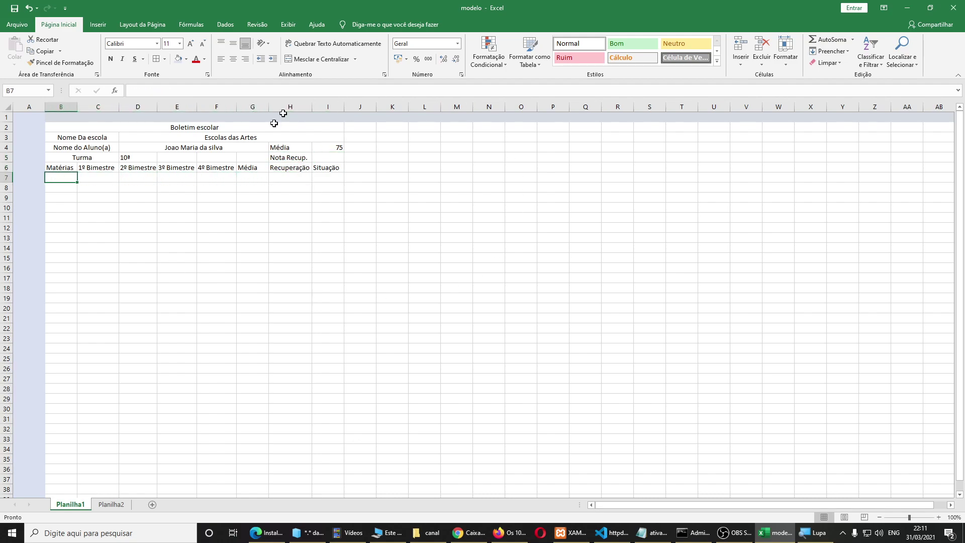
Fill columns J to AB with the same light blue color as column A
{"action": "left_click", "coordinate": [360, 110]}
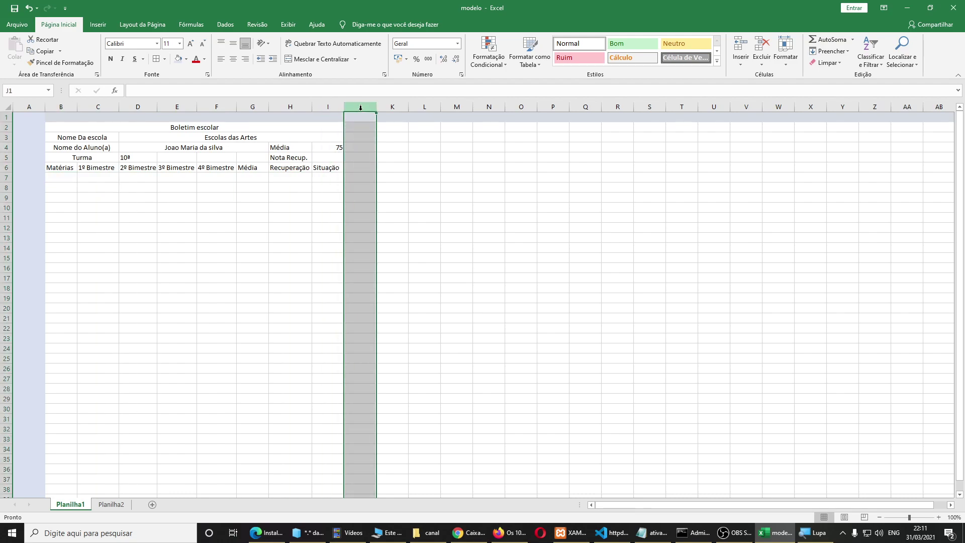
{"action": "left_click_drag", "start_coordinate": [360, 106], "coordinate": [940, 106]}
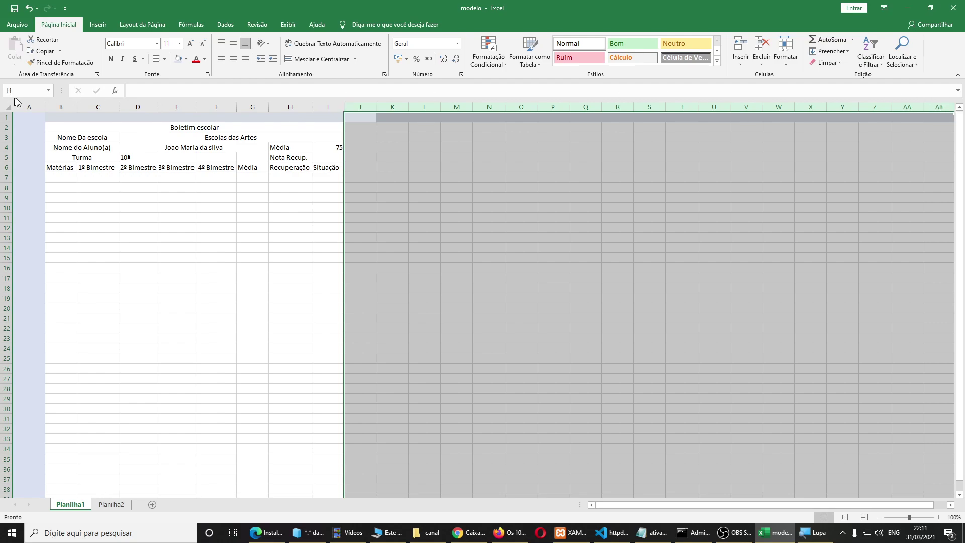
{"action": "left_click", "coordinate": [179, 59]}
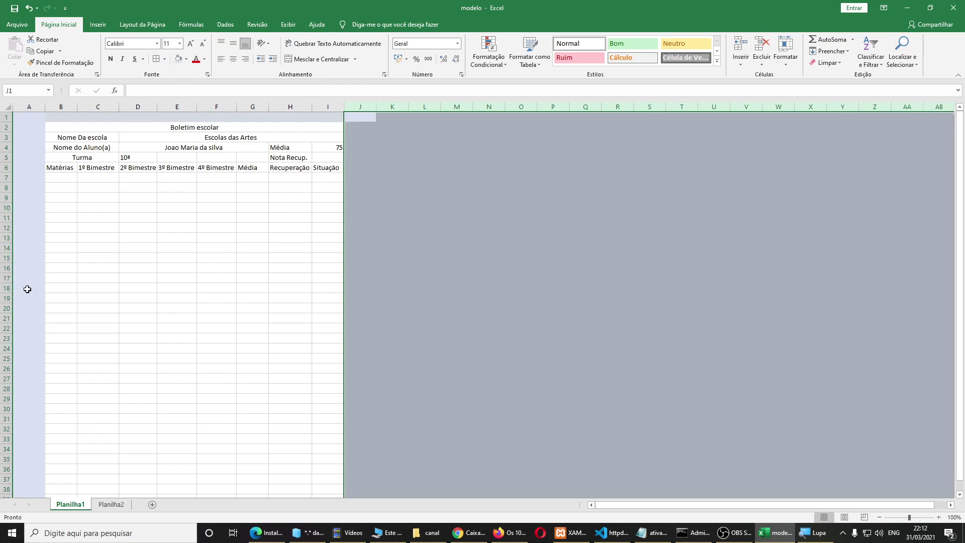
Fill the rows from row 17 downward with the same light blue color as the surrounding area
{"action": "left_click_drag", "start_coordinate": [7, 278], "coordinate": [22, 445]}
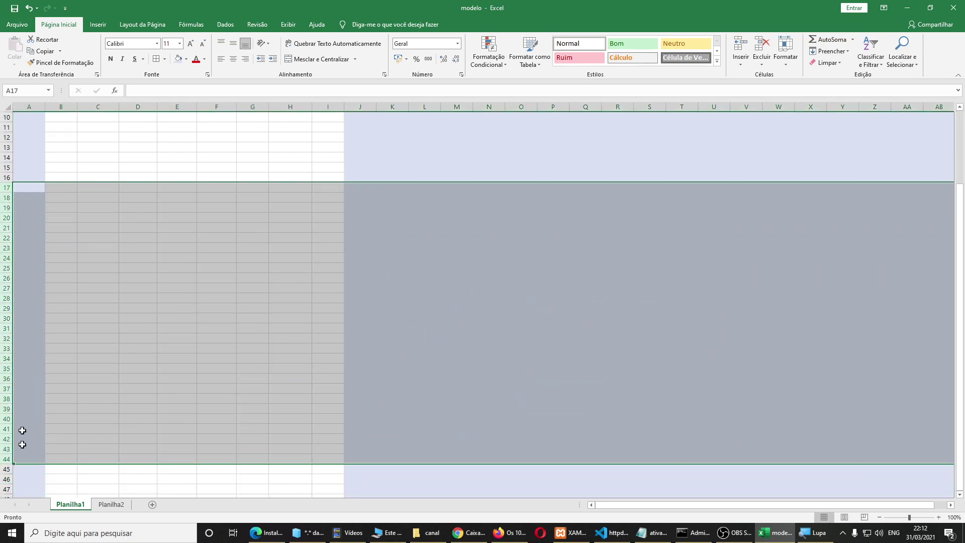
{"action": "left_click", "coordinate": [179, 58]}
{"action": "scroll", "coordinate": [161, 342], "scroll_direction": "up", "scroll_amount": 3}
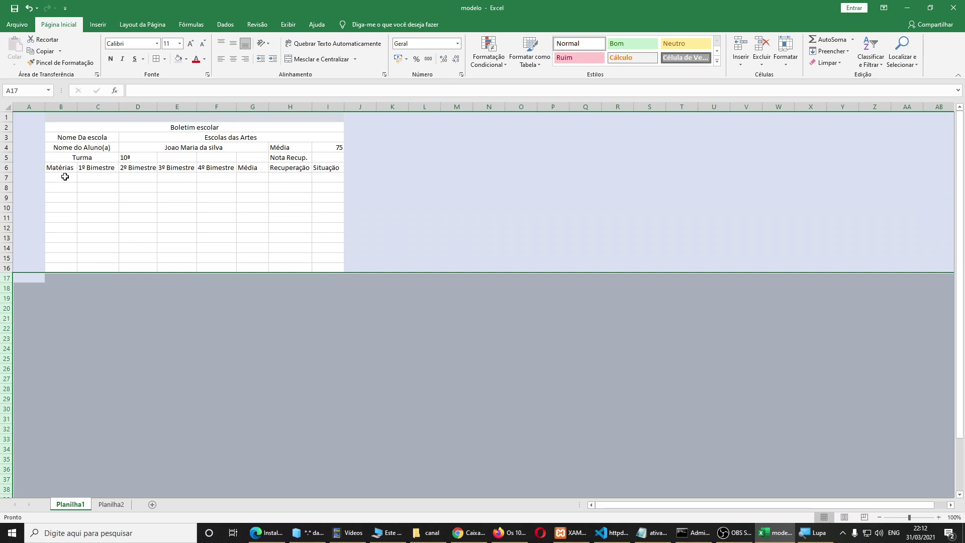
Enter "materia 1" in cell B7 and "materia 2" in cell B8 under the Matérias header
{"action": "left_click", "coordinate": [61, 177]}
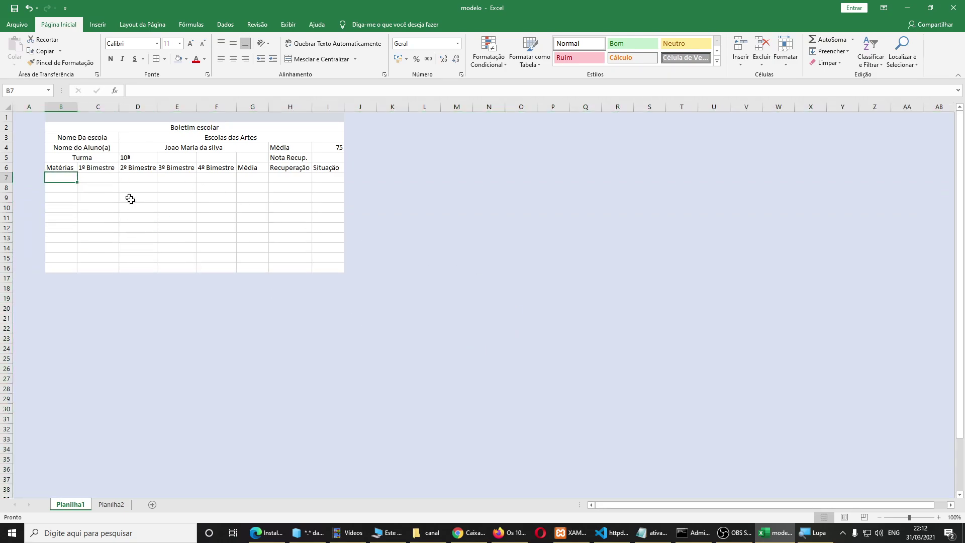
{"action": "type", "text": "materia"}
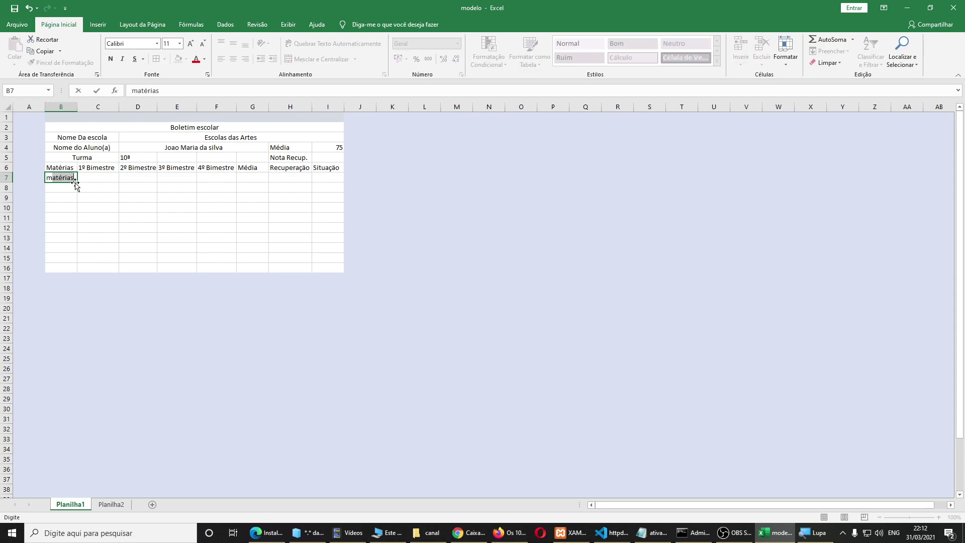
{"action": "type", "text": " 1"}
{"action": "key", "text": "Return"}
{"action": "type", "text": "materi"}
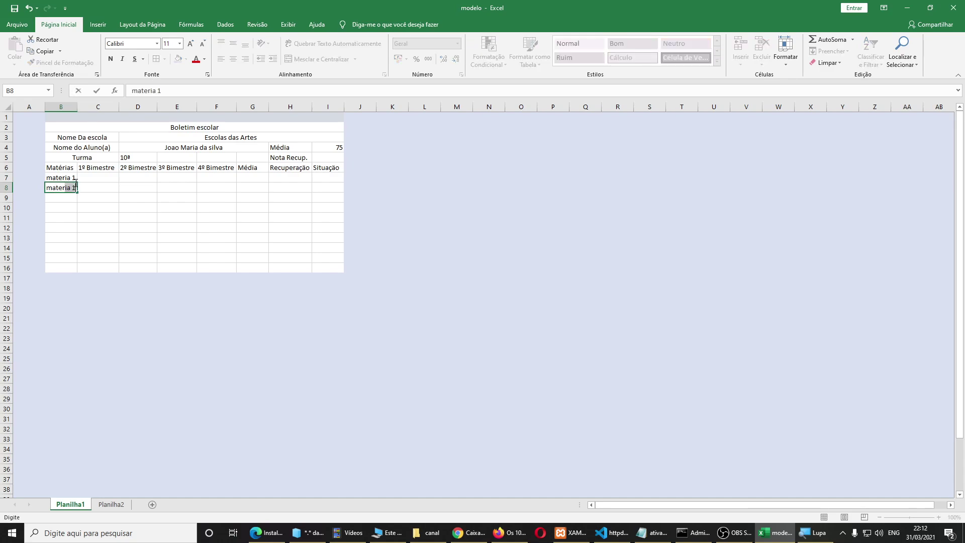
{"action": "key", "text": "BackSpace"}
{"action": "key", "text": "BackSpace"}
{"action": "type", "text": "ia 2"}
{"action": "key", "text": "Return"}
Extend the subject series from B7:B8 down to B16, ending with "materia 10"
{"action": "left_click", "coordinate": [75, 186]}
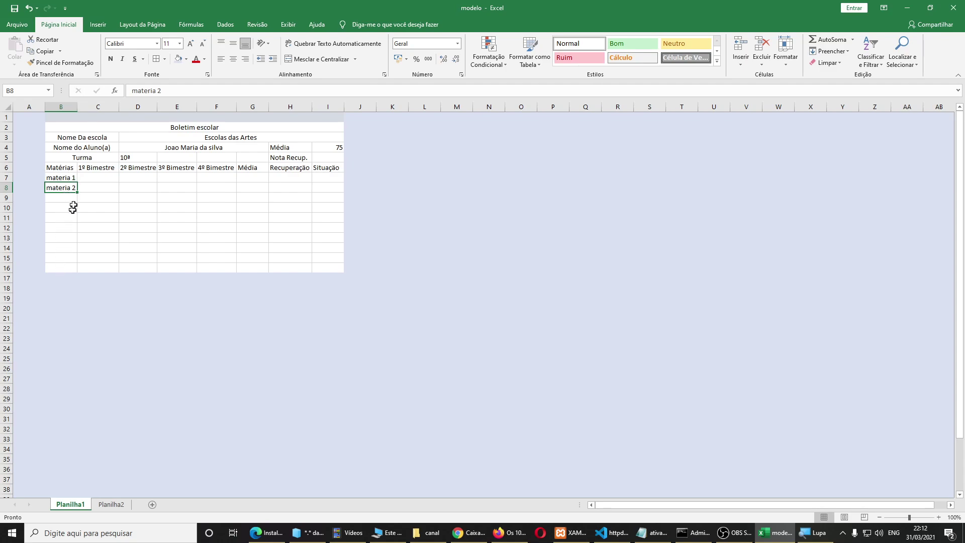
{"action": "left_click", "coordinate": [63, 177]}
{"action": "left_click_drag", "start_coordinate": [63, 177], "coordinate": [66, 187]}
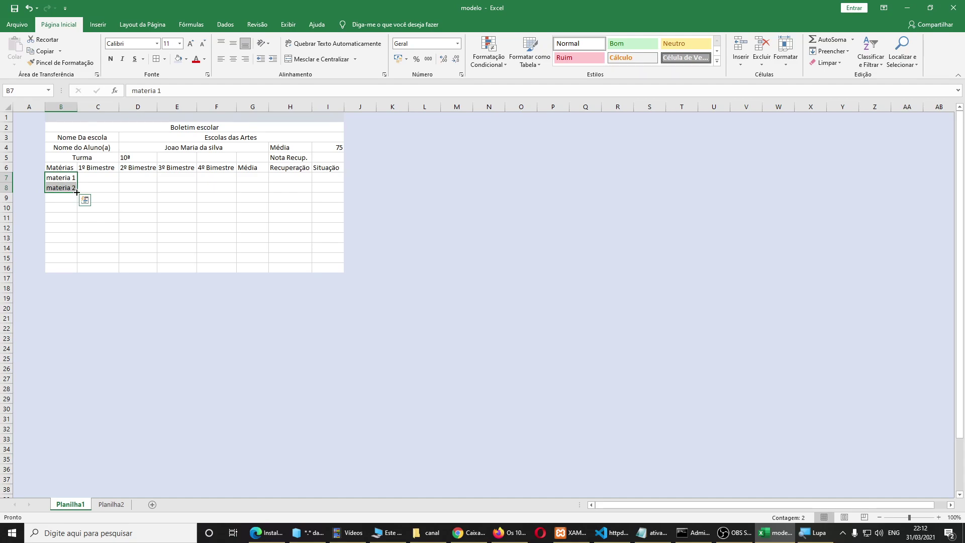
{"action": "left_click_drag", "start_coordinate": [77, 193], "coordinate": [76, 269]}
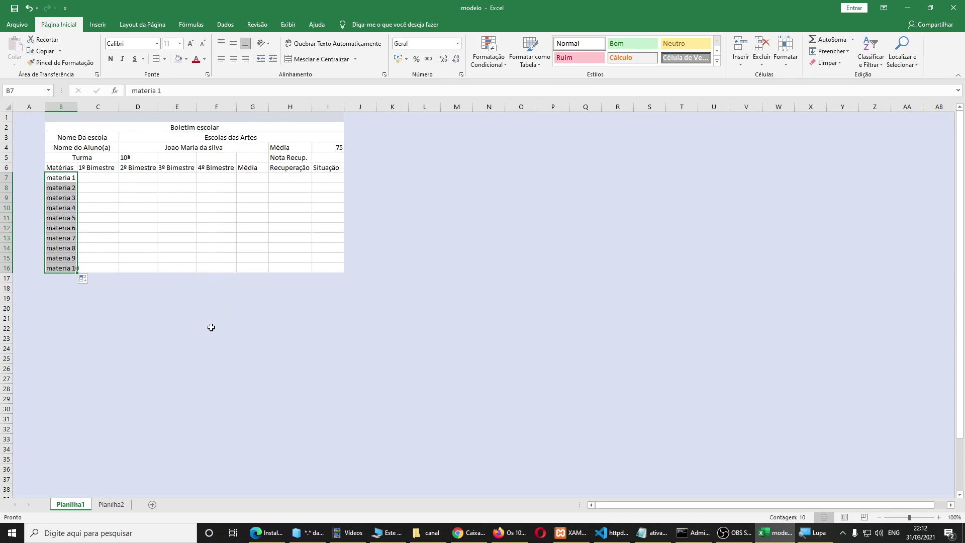
Add a new worksheet and enter "janeiro", "fevereiro" and "março" in cells C4 to E4
{"action": "left_click", "coordinate": [152, 505]}
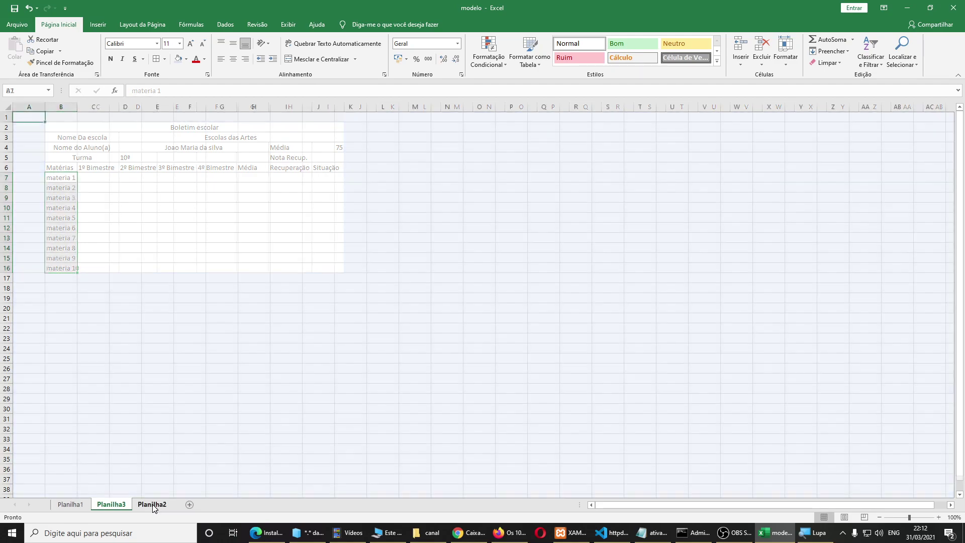
{"action": "left_click", "coordinate": [91, 146]}
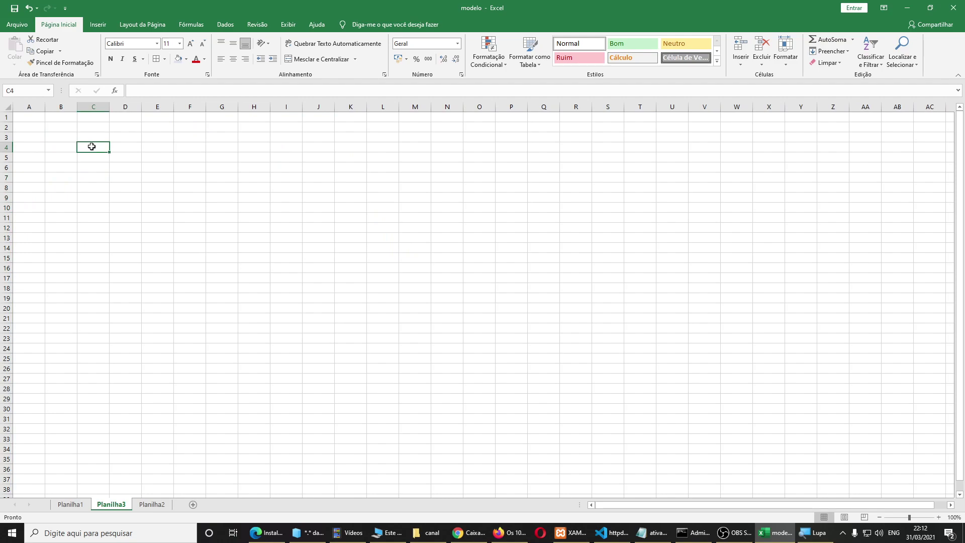
{"action": "type", "text": "janeiro"}
{"action": "key", "text": "Tab"}
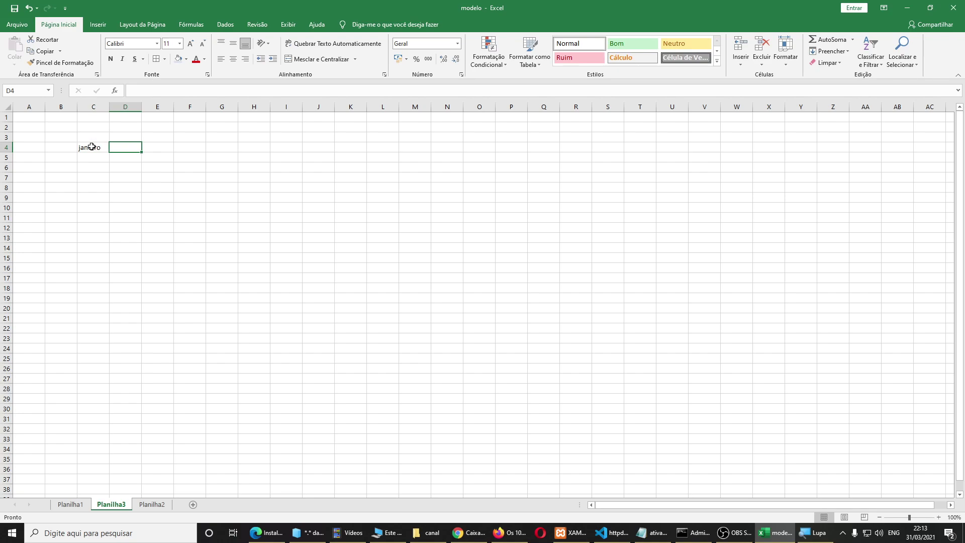
{"action": "type", "text": "ve"}
{"action": "key", "text": "BackSpace"}
{"action": "key", "text": "BackSpace"}
{"action": "key", "text": "BackSpace"}
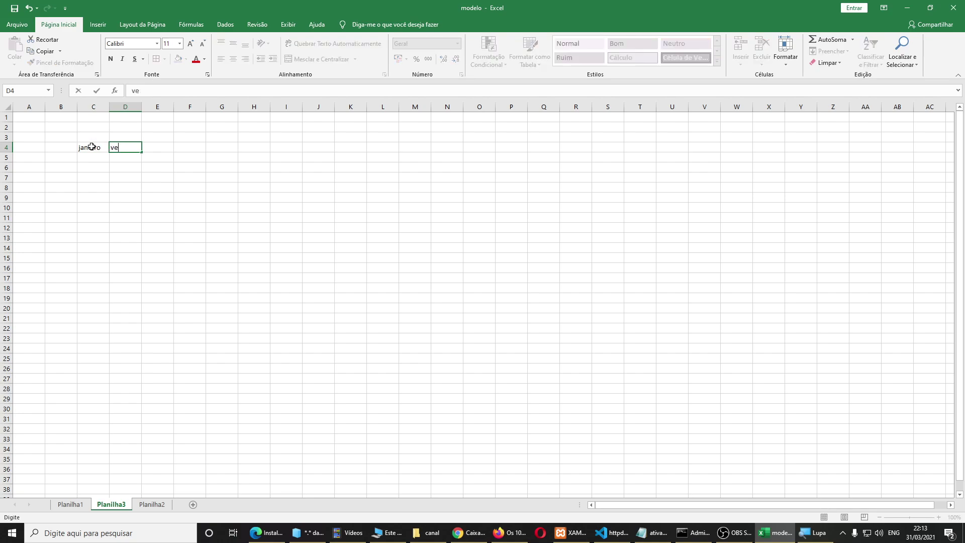
{"action": "type", "text": "fevereiro"}
{"action": "key", "text": "Tab"}
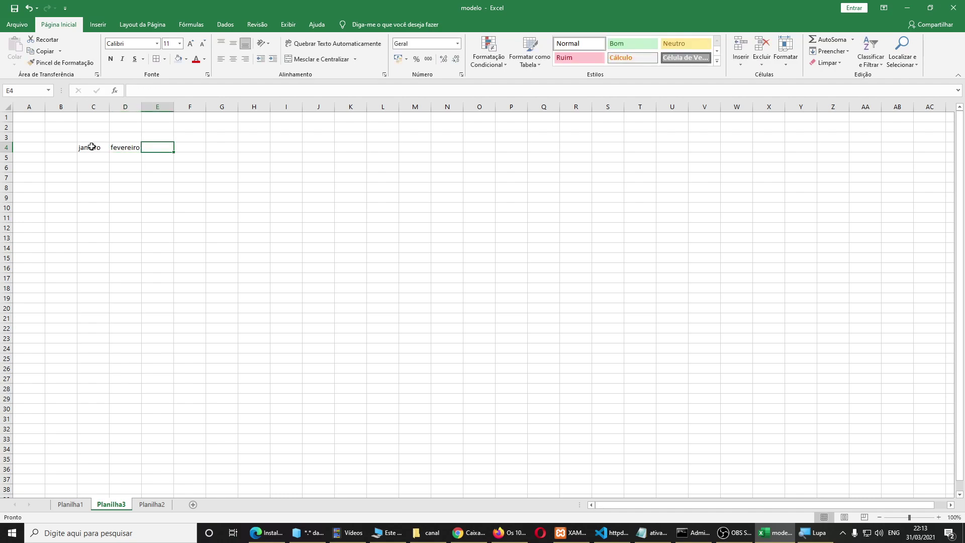
{"action": "type", "text": "mar;o"}
{"action": "key", "text": "BackSpace"}
{"action": "key", "text": "BackSpace"}
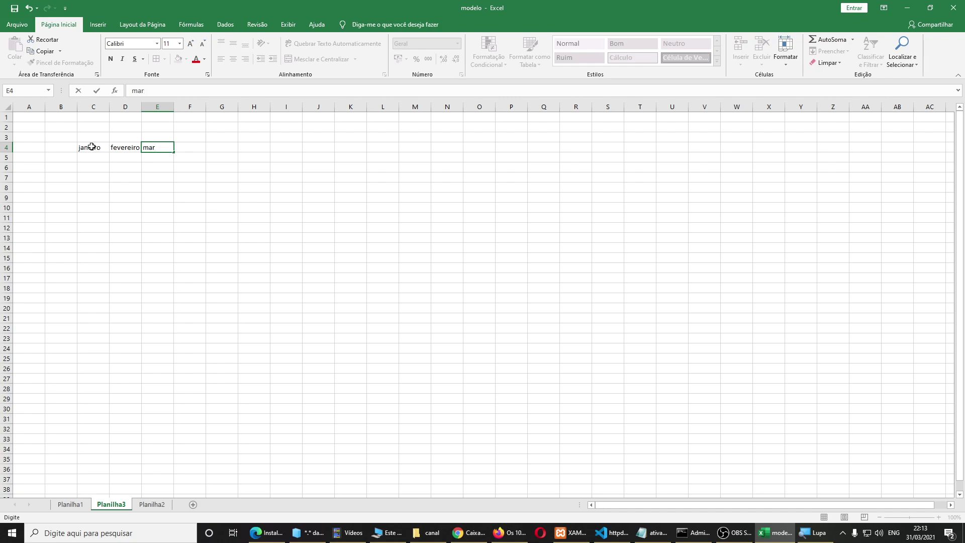
{"action": "type", "text": "ço"}
{"action": "key", "text": "Right"}
Extend the month series from C4:E4 across to N4, ending with "dezembro"
{"action": "key", "text": "Left"}
{"action": "key", "text": "Left"}
{"action": "key", "text": "Left"}
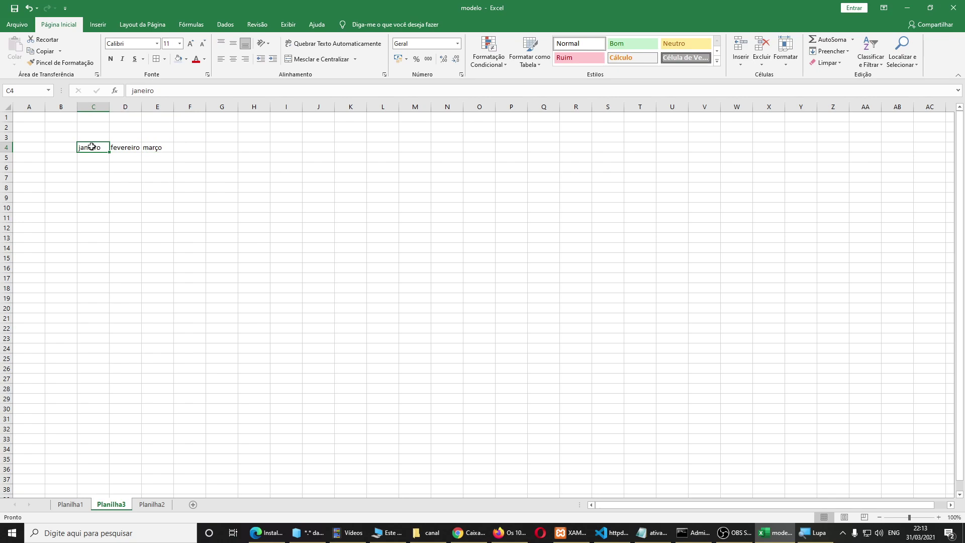
{"action": "key", "text": "shift+Right"}
{"action": "key", "text": "shift+Right"}
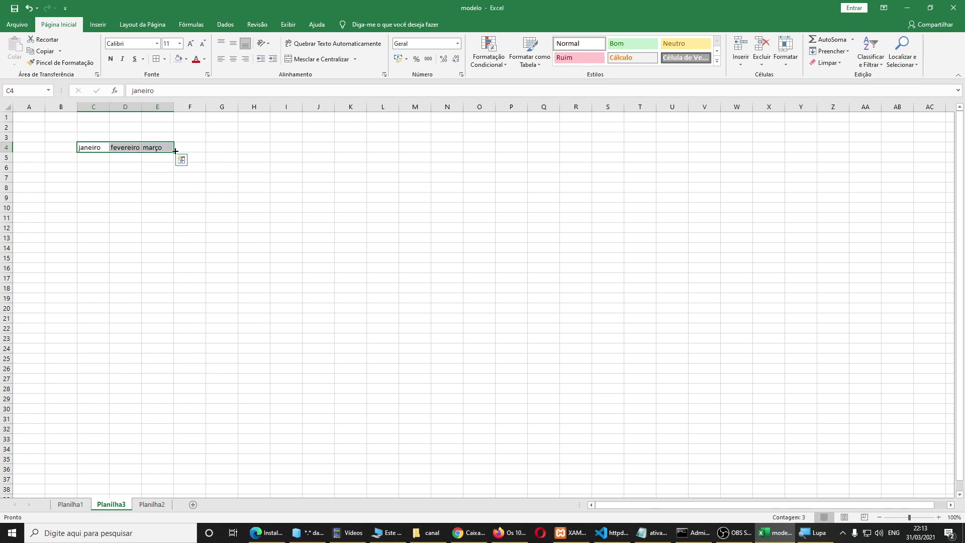
{"action": "left_click_drag", "start_coordinate": [176, 152], "coordinate": [452, 154]}
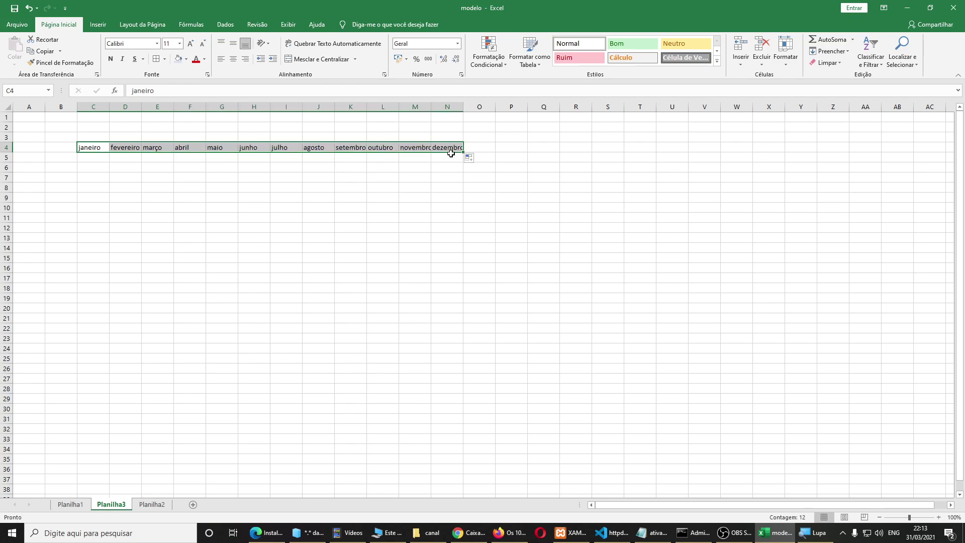
Enter 1, 2 and 3 in cells C5 to E5 and extend the number series across to 12 in N5
{"action": "left_click", "coordinate": [105, 157]}
{"action": "type", "text": "1"}
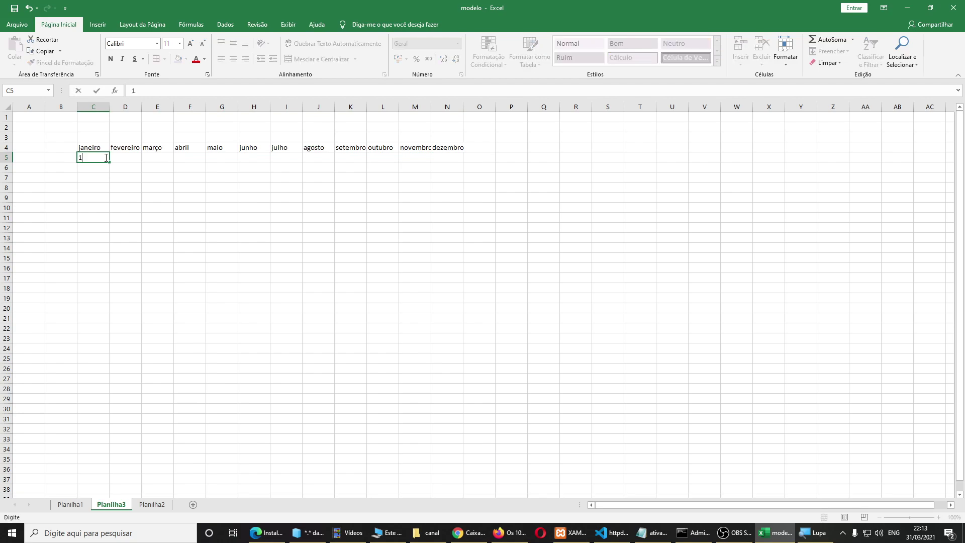
{"action": "key", "text": "Tab"}
{"action": "type", "text": "2"}
{"action": "key", "text": "Tab"}
{"action": "type", "text": "3"}
{"action": "key", "text": "Tab"}
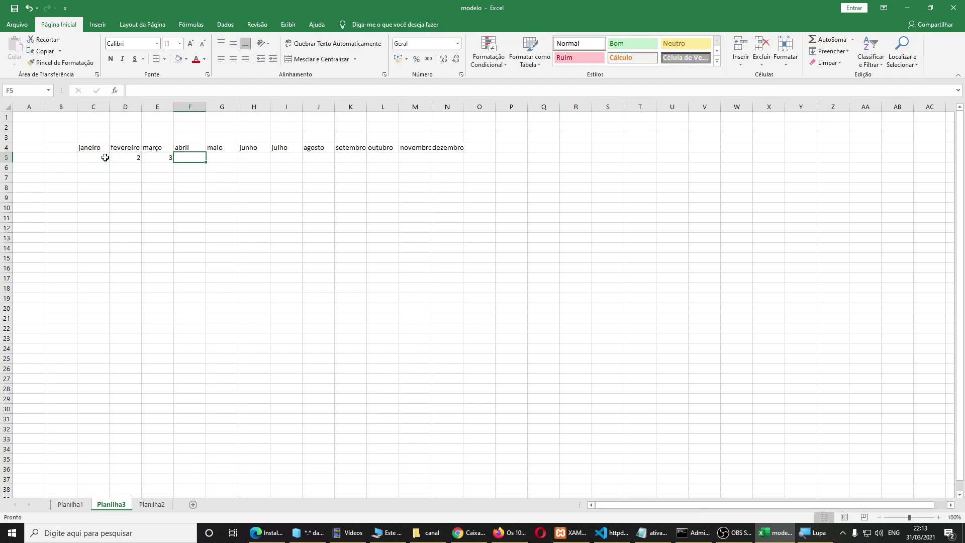
{"action": "left_click_drag", "start_coordinate": [105, 158], "coordinate": [455, 169]}
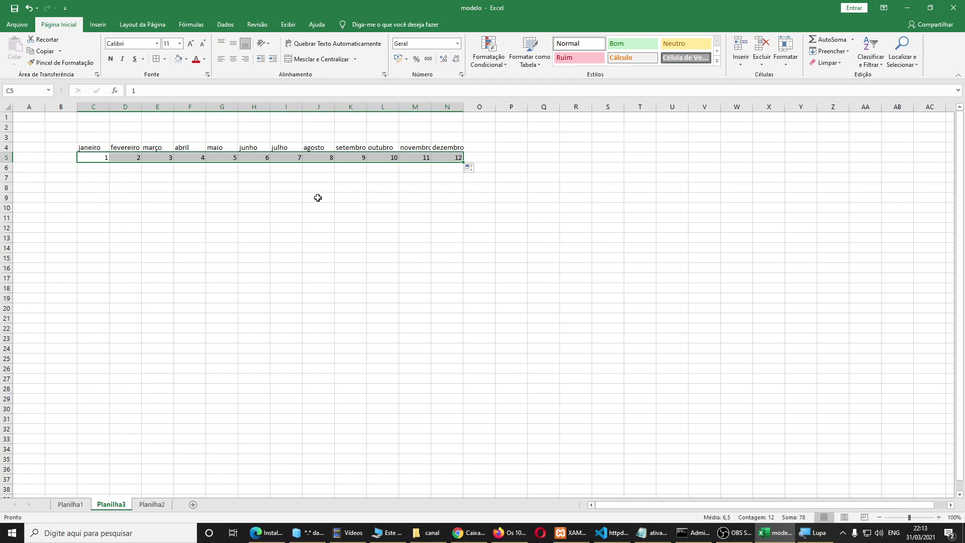
Return to Planilha1 and enter the 1º Bimestre grades 50, 40, 80, 60, 50 and 70 in cells C7 to C12
{"action": "left_click", "coordinate": [153, 505]}
{"action": "left_click", "coordinate": [108, 506]}
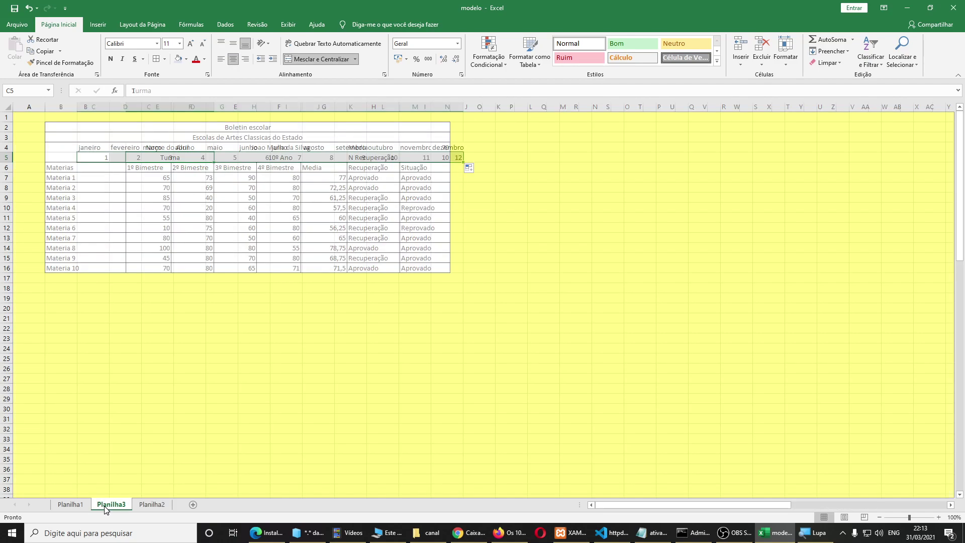
{"action": "left_click", "coordinate": [70, 505]}
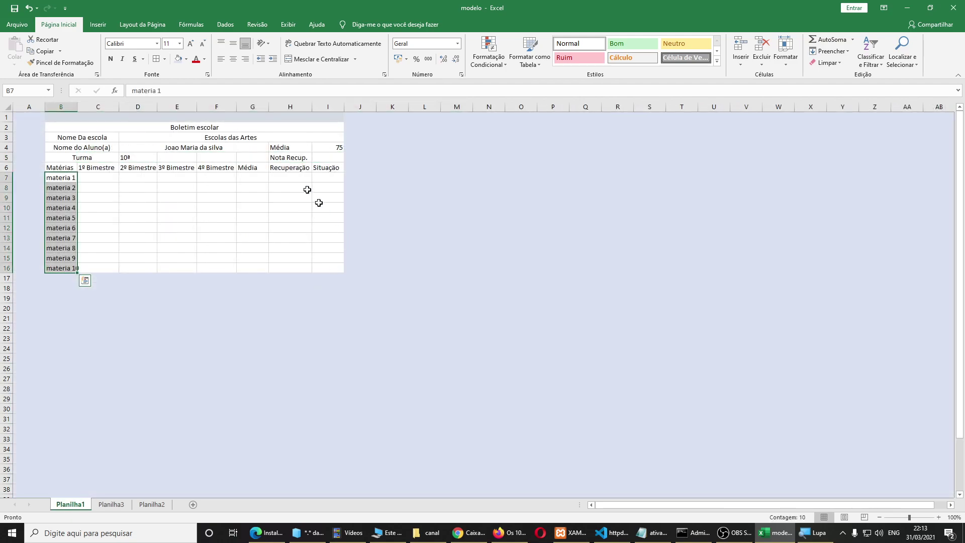
{"action": "left_click", "coordinate": [103, 177]}
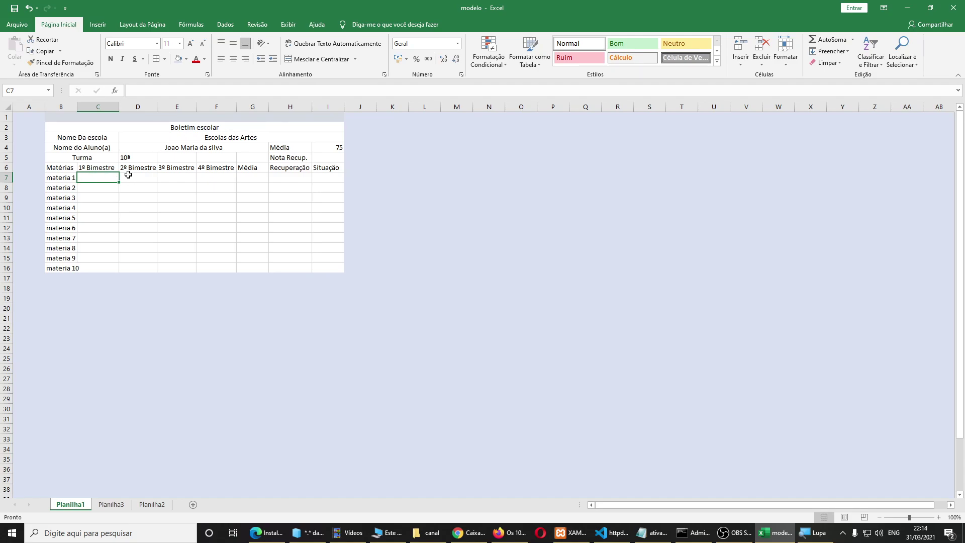
{"action": "type", "text": "50"}
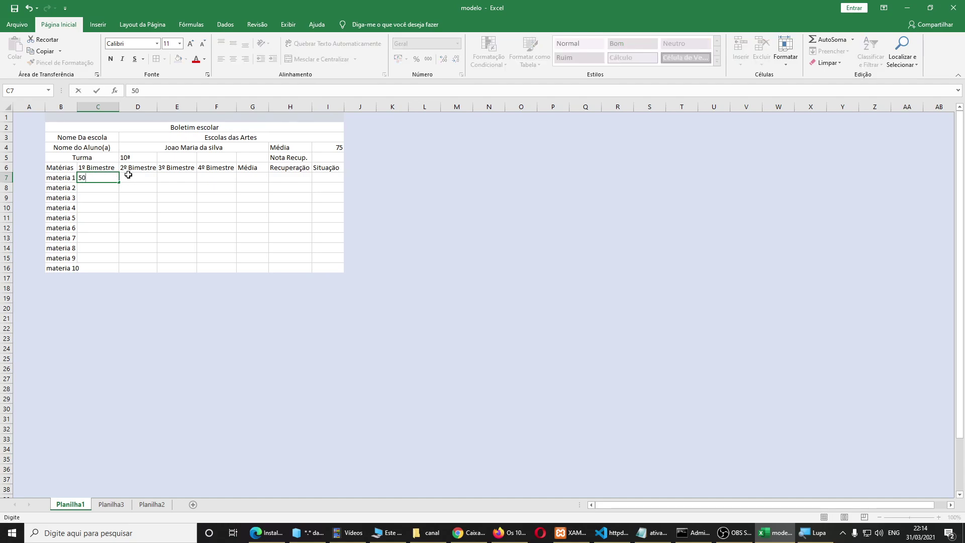
{"action": "key", "text": "Return"}
{"action": "type", "text": "40"}
{"action": "key", "text": "Return"}
{"action": "type", "text": "80"}
{"action": "key", "text": "Return"}
{"action": "type", "text": "60"}
{"action": "key", "text": "Return"}
{"action": "type", "text": "50"}
{"action": "key", "text": "Return"}
{"action": "type", "text": "70"}
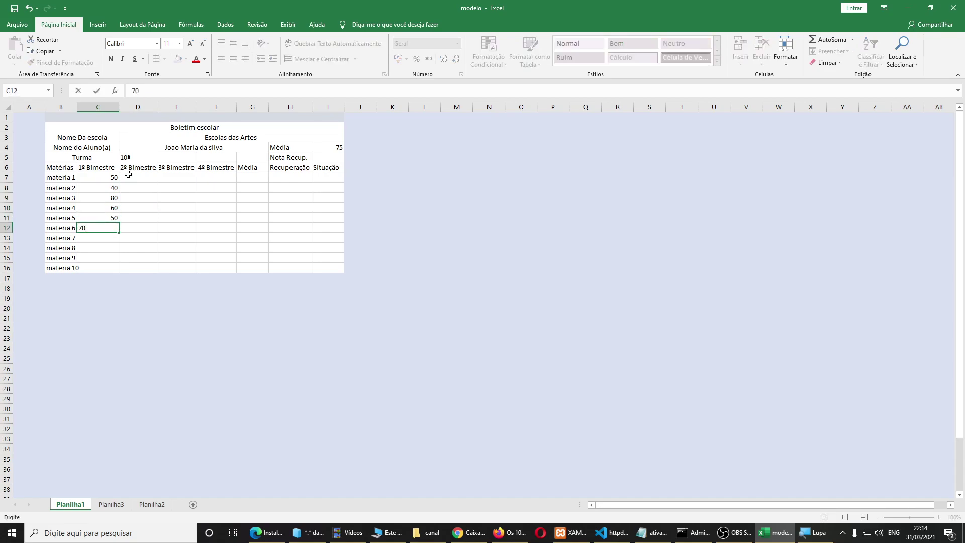
{"action": "key", "text": "Return"}
Enter the 1º Bimestre grades 90, 70, 50 and 60 for materia 7 to 10 in cells C13 to C16
{"action": "type", "text": "90"}
{"action": "key", "text": "Return"}
{"action": "type", "text": "70"}
{"action": "key", "text": "Return"}
{"action": "type", "text": "50"}
{"action": "key", "text": "Return"}
{"action": "type", "text": "60"}
{"action": "key", "text": "Tab"}
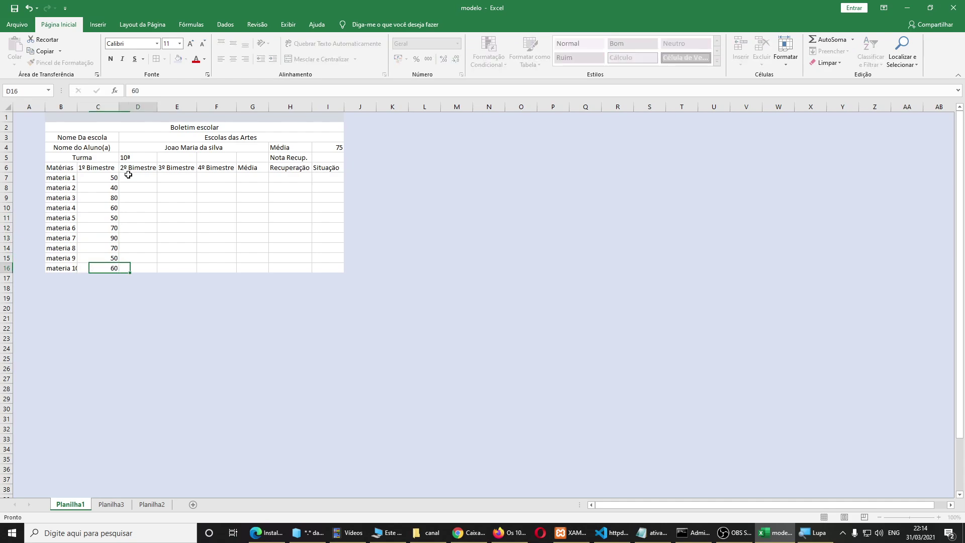
Enter the 2º Bimestre grades 70, 80, 50, 85 and 90 for materia 1 to 5 in cells D7 to D11
{"action": "key", "text": "Up"}
{"action": "key", "text": "Up"}
{"action": "key", "text": "Up"}
{"action": "key", "text": "Up"}
{"action": "key", "text": "Up"}
{"action": "key", "text": "Up"}
{"action": "key", "text": "Up"}
{"action": "key", "text": "Up"}
{"action": "key", "text": "Up"}
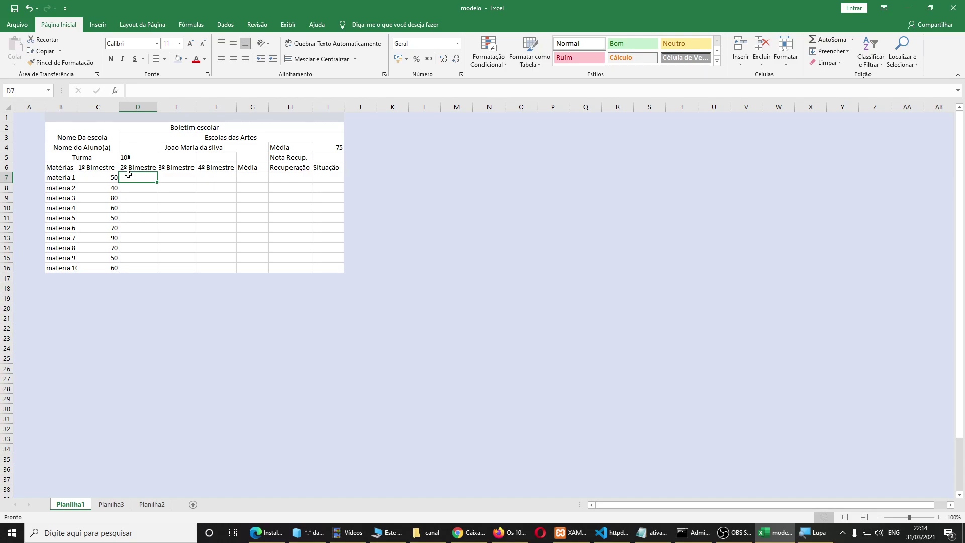
{"action": "type", "text": "70"}
{"action": "key", "text": "Return"}
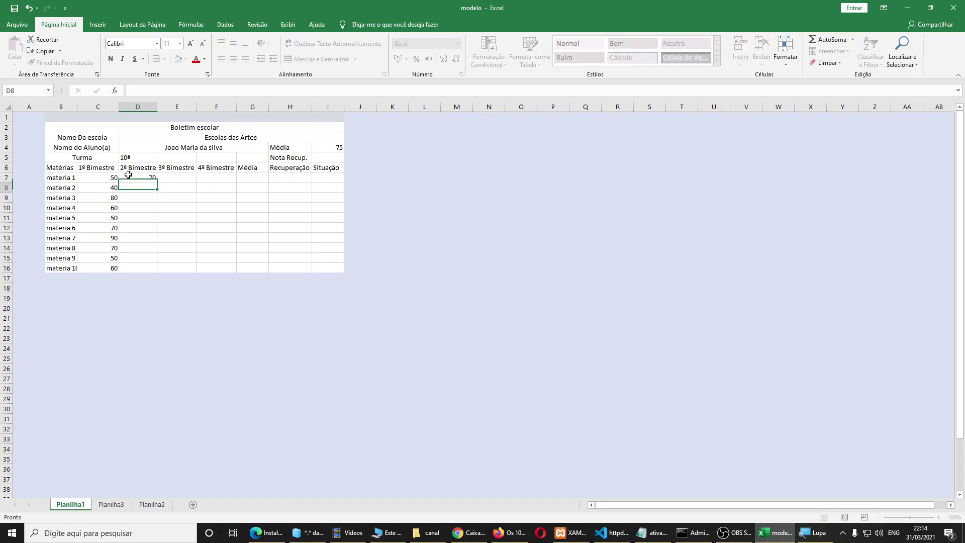
{"action": "type", "text": "80"}
{"action": "key", "text": "Return"}
{"action": "type", "text": "50"}
{"action": "key", "text": "Return"}
{"action": "type", "text": "85"}
{"action": "key", "text": "Return"}
{"action": "type", "text": "90"}
{"action": "key", "text": "Return"}
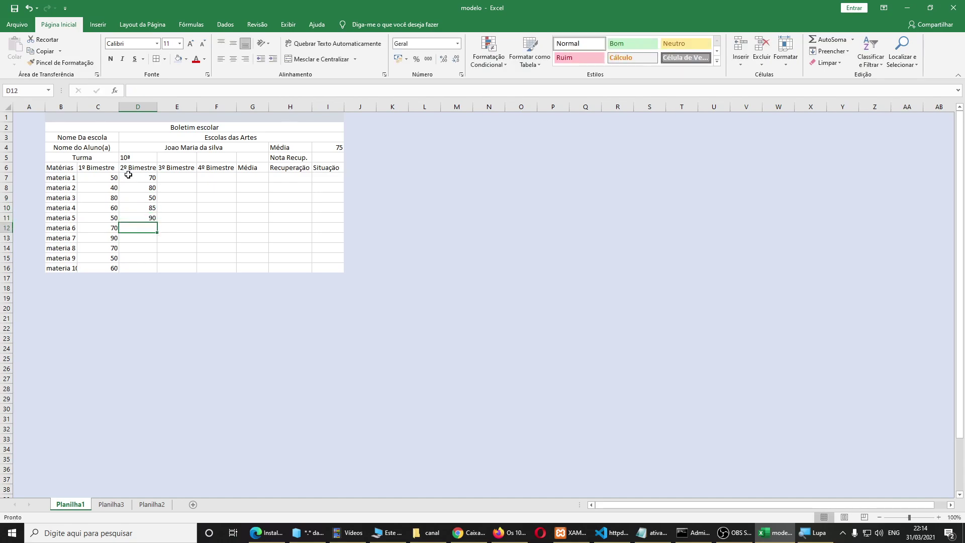
Enter the 2º Bimestre grades 71, 80, 60, 70 and 70 for materia 6 to 10 in cells D12 to D16
{"action": "type", "text": "7"}
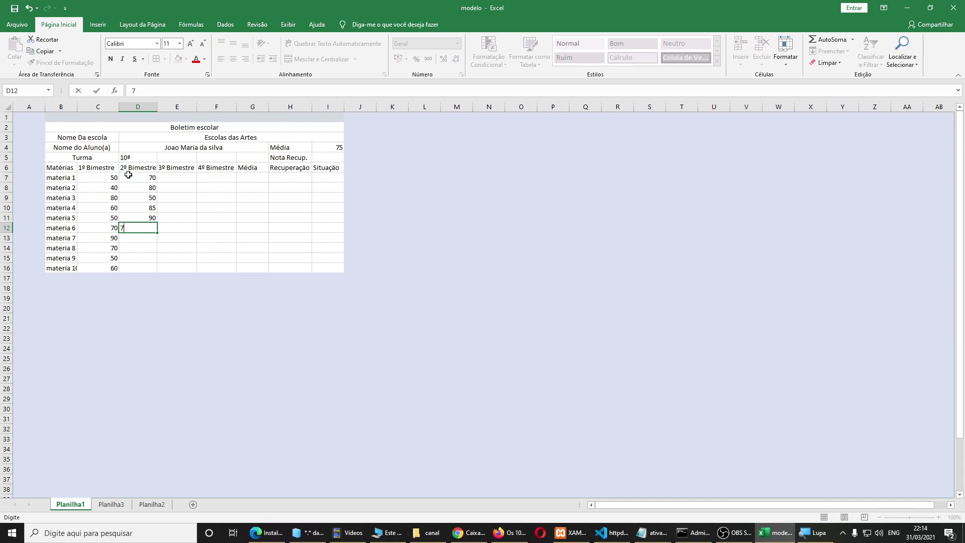
{"action": "type", "text": "1"}
{"action": "key", "text": "Return"}
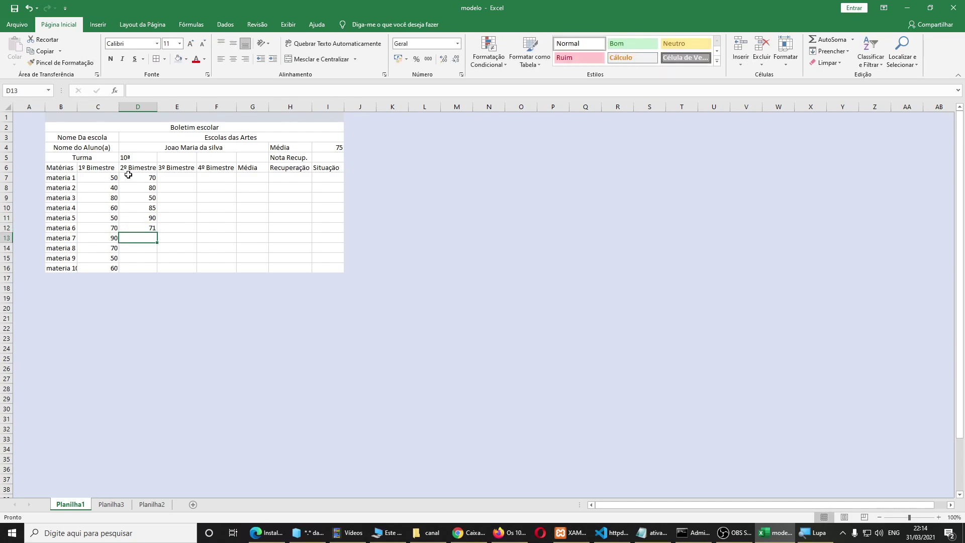
{"action": "type", "text": "80"}
{"action": "key", "text": "Return"}
{"action": "type", "text": "60"}
{"action": "key", "text": "Return"}
{"action": "type", "text": "70"}
{"action": "key", "text": "Return"}
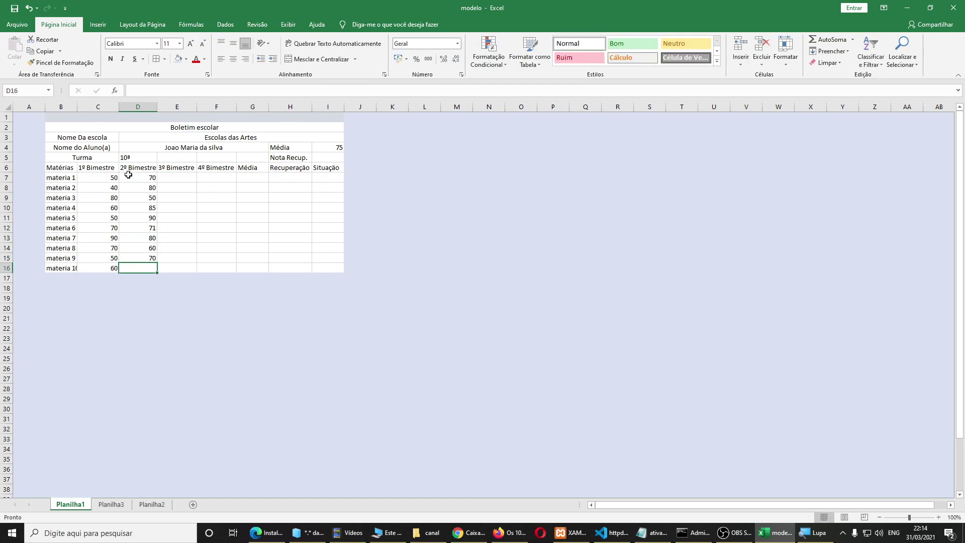
{"action": "type", "text": "70"}
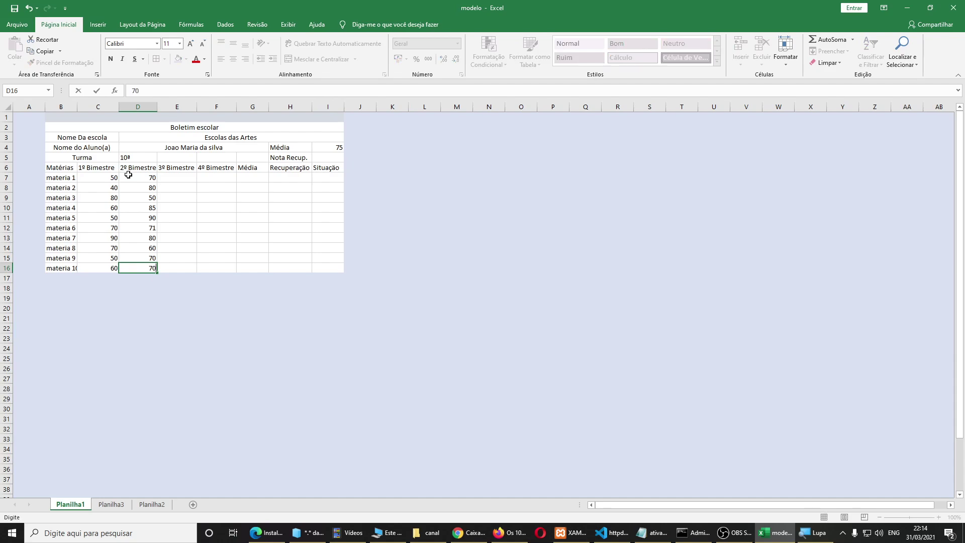
{"action": "key", "text": "Right"}
Enter the 3º Bimestre grades 90, 50, 70 and 90 for materia 1 to 4 in cells E7 to E10
{"action": "key", "text": "Up"}
{"action": "key", "text": "Up"}
{"action": "key", "text": "Up"}
{"action": "key", "text": "Up"}
{"action": "key", "text": "Up"}
{"action": "key", "text": "Up"}
{"action": "key", "text": "Up"}
{"action": "key", "text": "Up"}
{"action": "key", "text": "Up"}
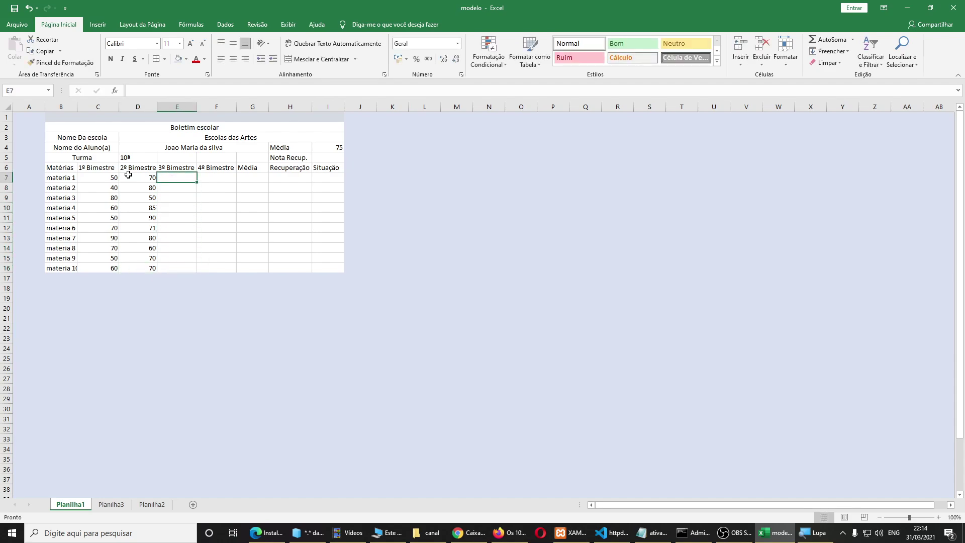
{"action": "type", "text": "90"}
{"action": "key", "text": "Return"}
{"action": "type", "text": "50"}
{"action": "key", "text": "Return"}
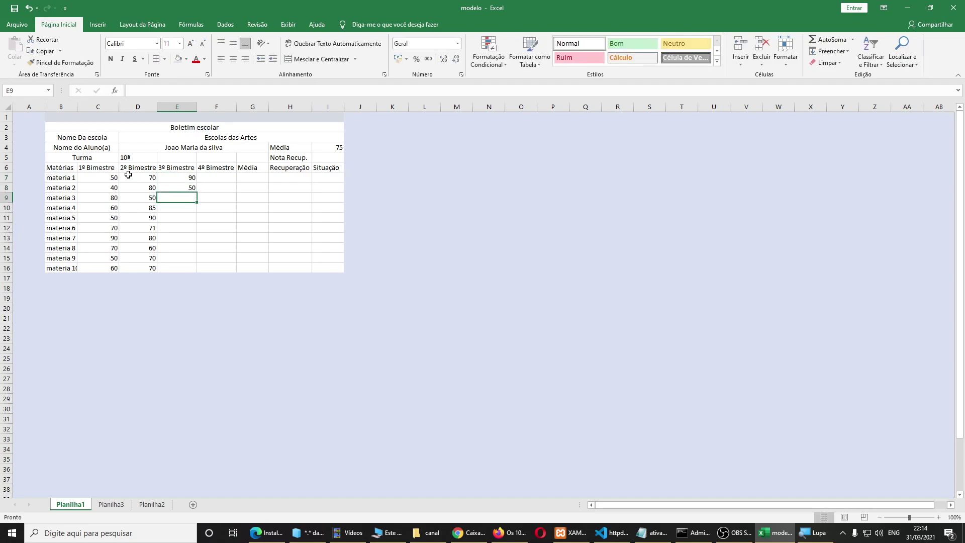
{"action": "type", "text": "70"}
{"action": "key", "text": "Return"}
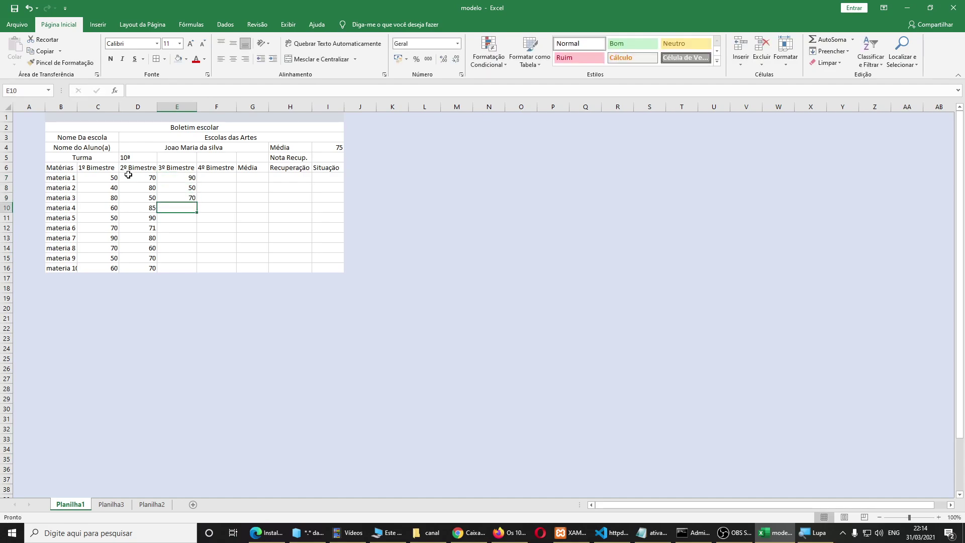
{"action": "type", "text": "90"}
{"action": "key", "text": "Return"}
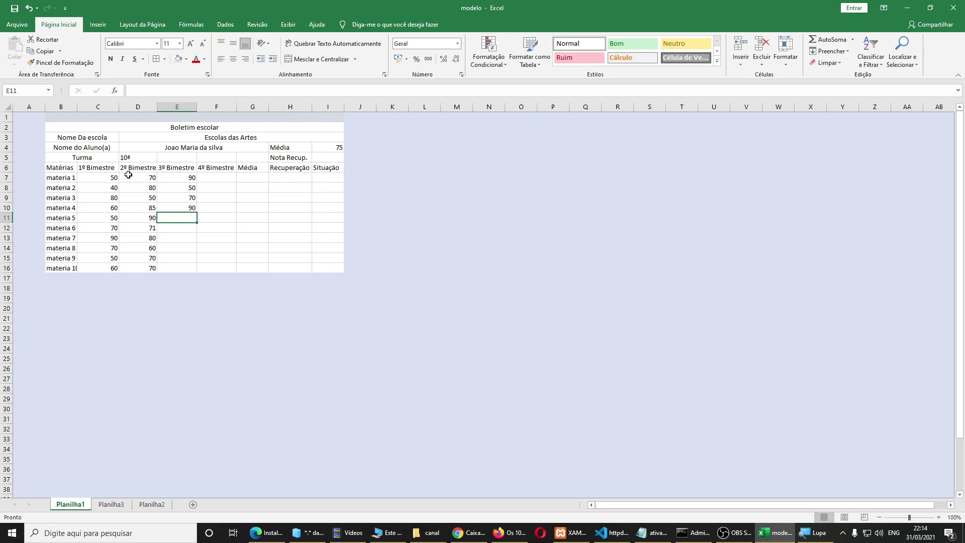
Enter the 3º Bimestre grades 70, 60, 80, 74, 40 and 80 for materia 5 to 10 in cells E11 to E16
{"action": "type", "text": "70"}
{"action": "key", "text": "Return"}
{"action": "type", "text": "60"}
{"action": "key", "text": "Return"}
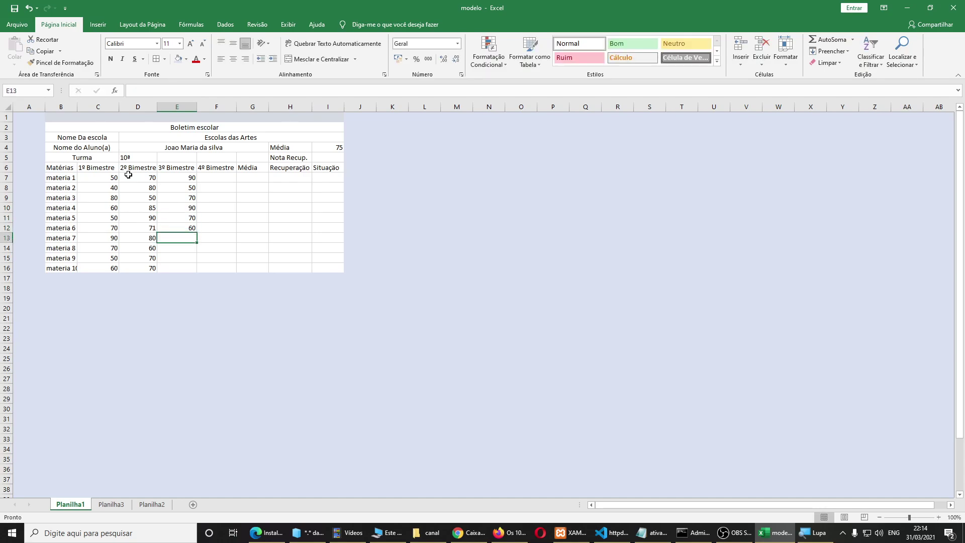
{"action": "type", "text": "80"}
{"action": "key", "text": "Return"}
{"action": "type", "text": "740"}
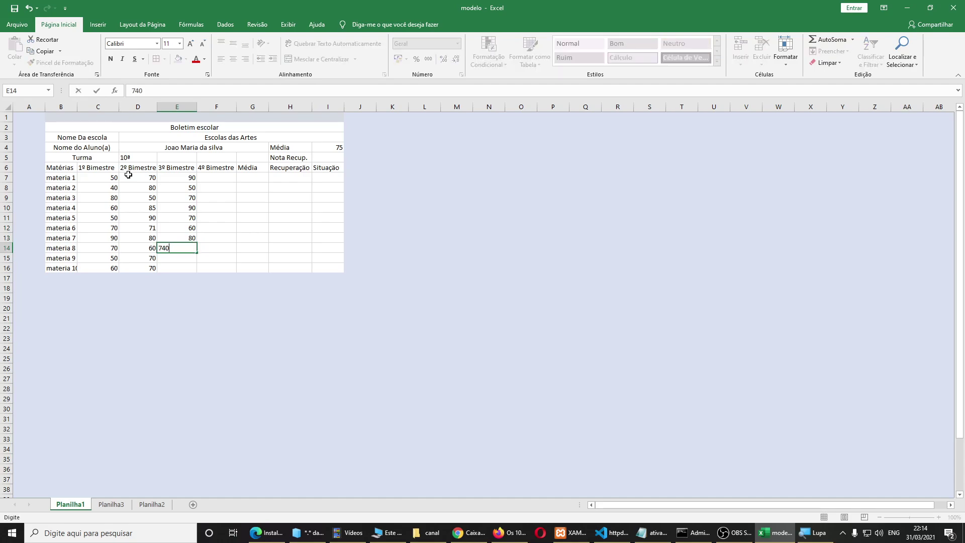
{"action": "key", "text": "BackSpace"}
{"action": "key", "text": "Return"}
{"action": "key", "text": "Return"}
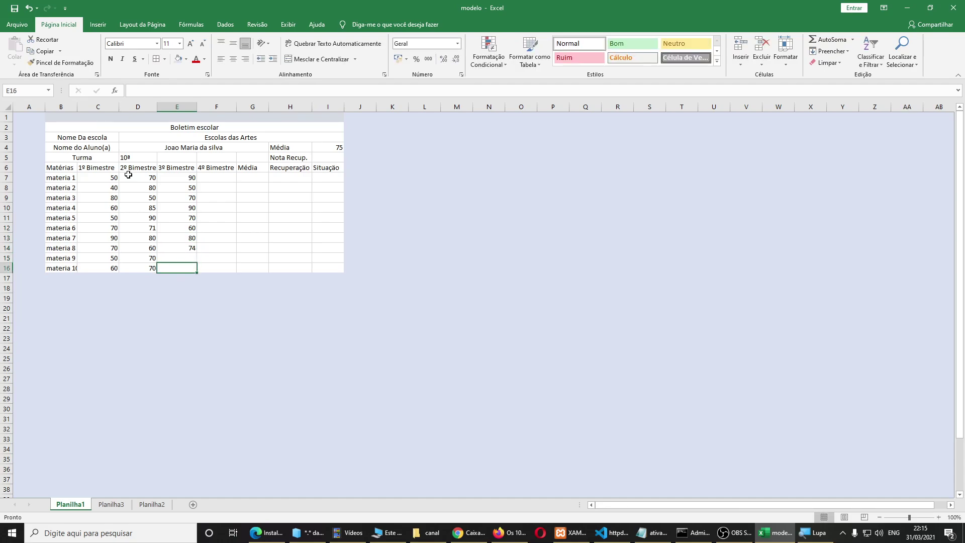
{"action": "type", "text": "80"}
{"action": "key", "text": "Up"}
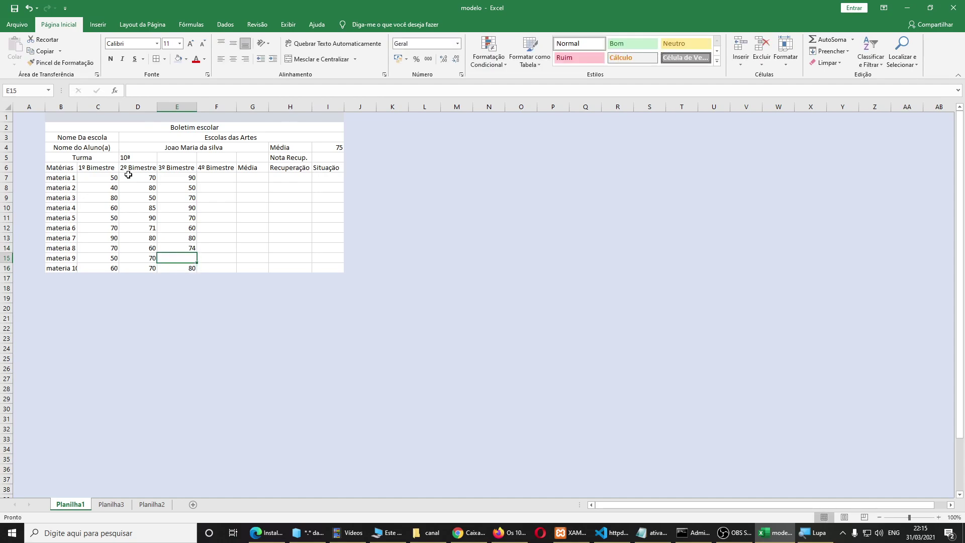
{"action": "type", "text": "40"}
{"action": "key", "text": "Tab"}
Fill the 4º Bimestre column upward from F16 to F12 with the grades 60, 80, 70, 40 and 60
{"action": "key", "text": "Down"}
{"action": "type", "text": "60"}
{"action": "key", "text": "Up"}
{"action": "type", "text": "80"}
{"action": "key", "text": "Up"}
{"action": "type", "text": "70"}
{"action": "key", "text": "Up"}
{"action": "type", "text": "40"}
{"action": "key", "text": "Up"}
{"action": "type", "text": "60"}
{"action": "key", "text": "Up"}
Fill the 4º Bimestre column upward from F11 to F7 with the grades 70, 50, 30, 80 and 40
{"action": "type", "text": "70"}
{"action": "key", "text": "Up"}
{"action": "type", "text": "50"}
{"action": "key", "text": "Up"}
{"action": "type", "text": "30"}
{"action": "key", "text": "Up"}
{"action": "type", "text": "80"}
{"action": "key", "text": "Up"}
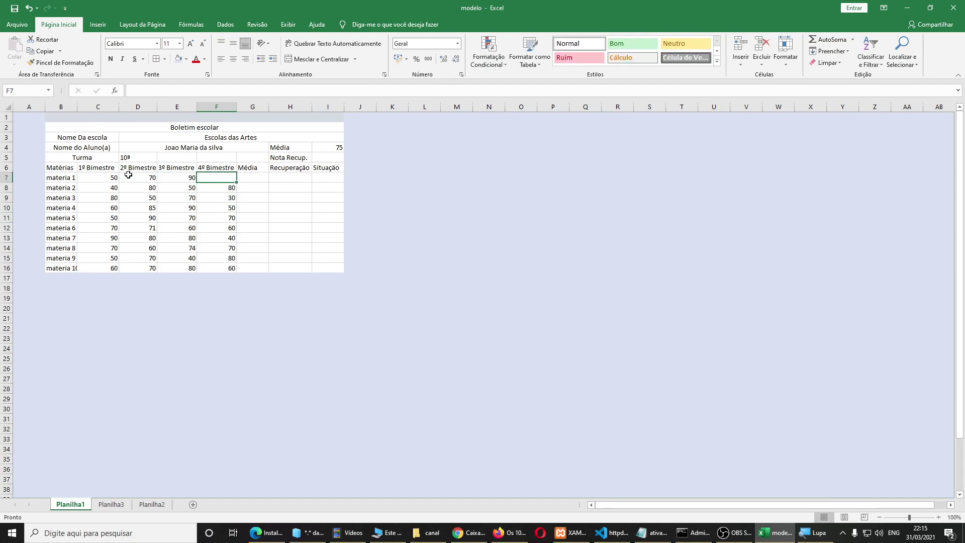
{"action": "type", "text": "40"}
{"action": "key", "text": "Up"}
Enter the formula =C7+D7+E7+F7/4 in the Média cell G7 for materia 1
{"action": "key", "text": "Right"}
{"action": "key", "text": "Down"}
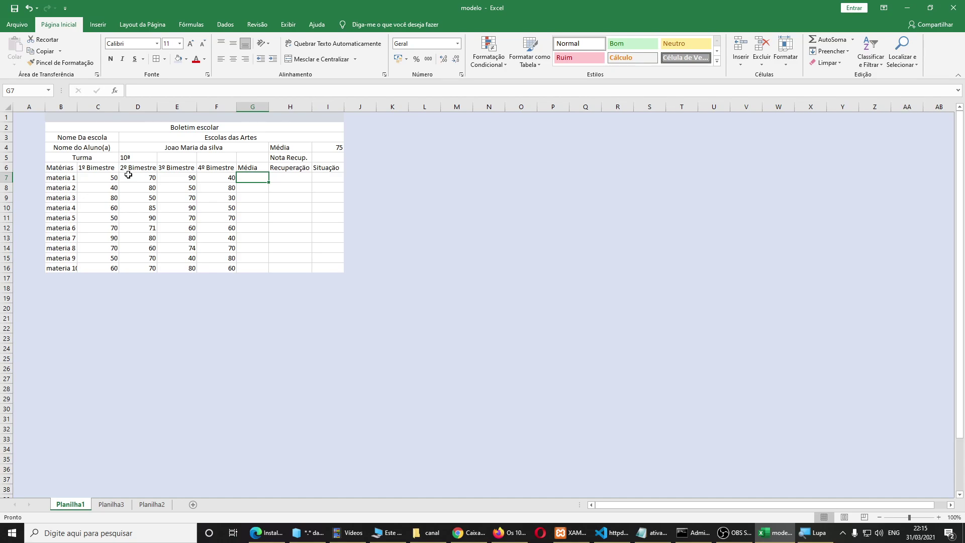
{"action": "type", "text": "="}
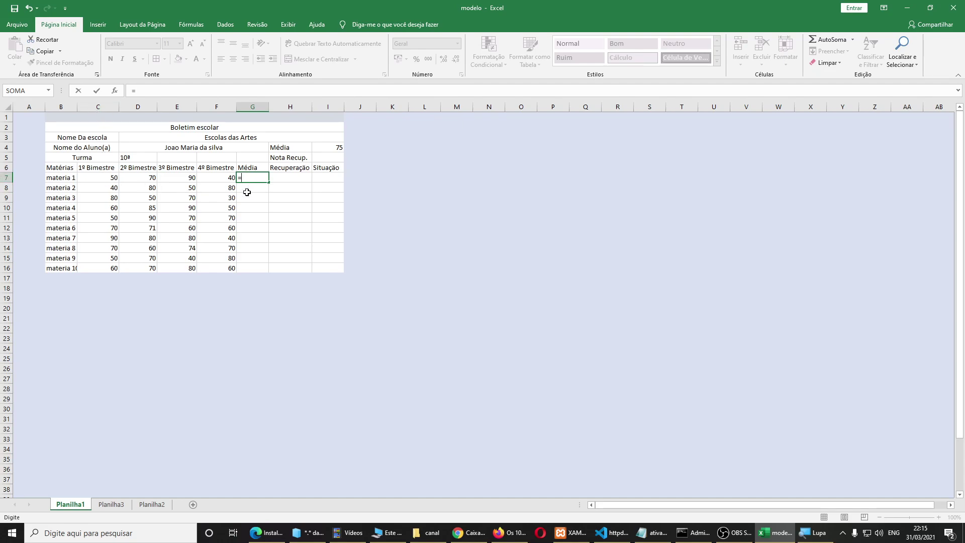
{"action": "type", "text": "c"}
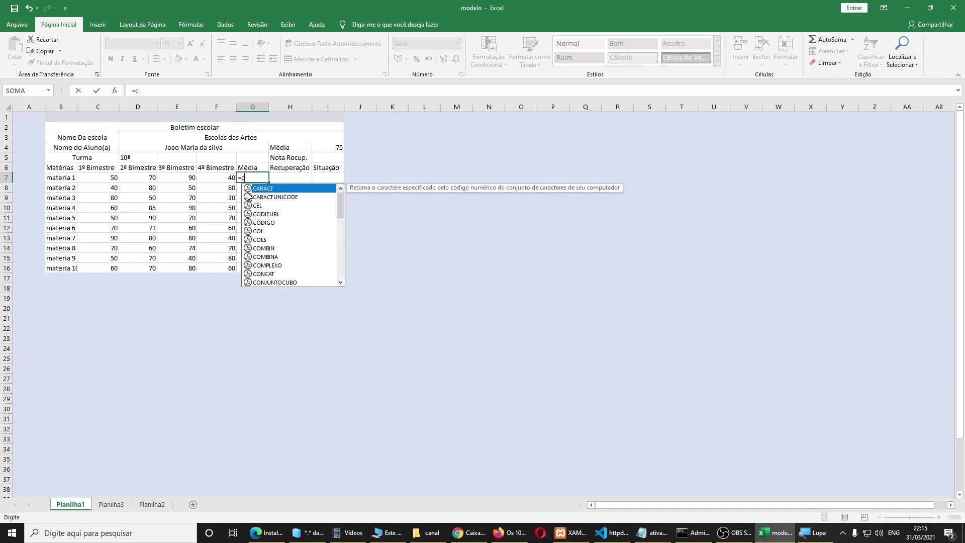
{"action": "type", "text": "7+"}
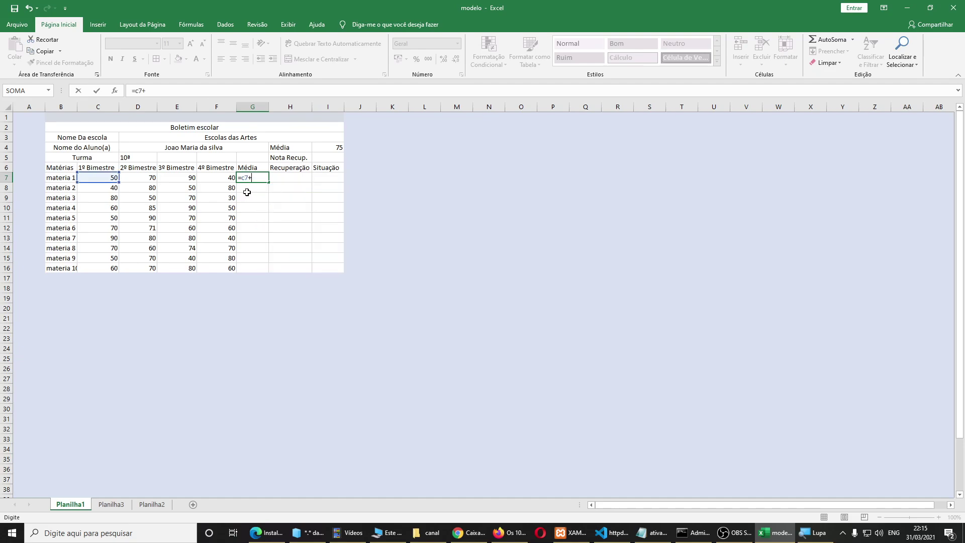
{"action": "type", "text": "d"}
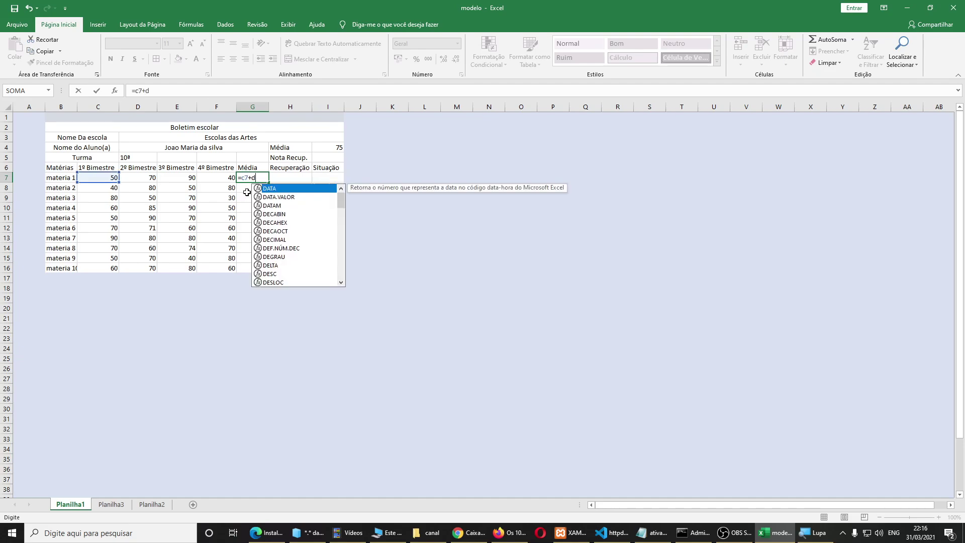
{"action": "type", "text": "7+"}
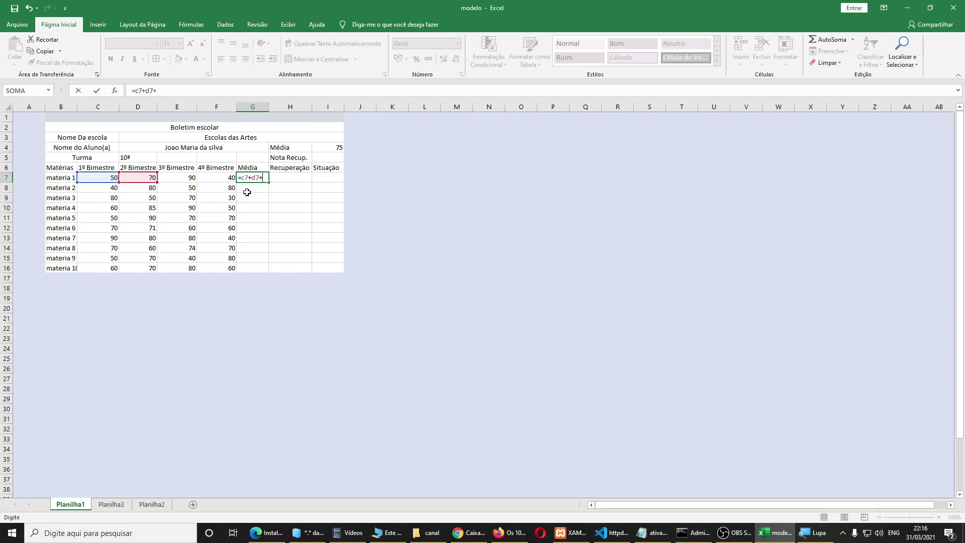
{"action": "type", "text": "e"}
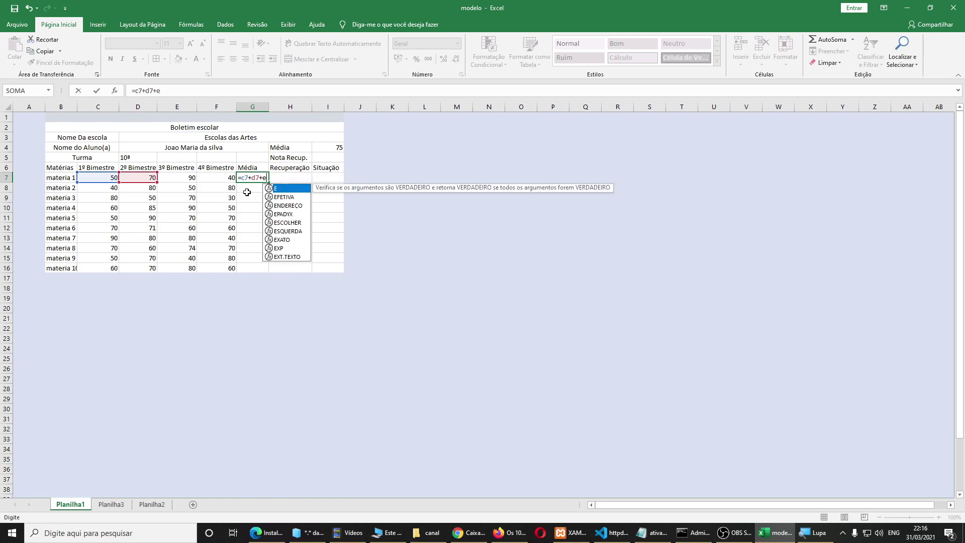
{"action": "type", "text": "7"}
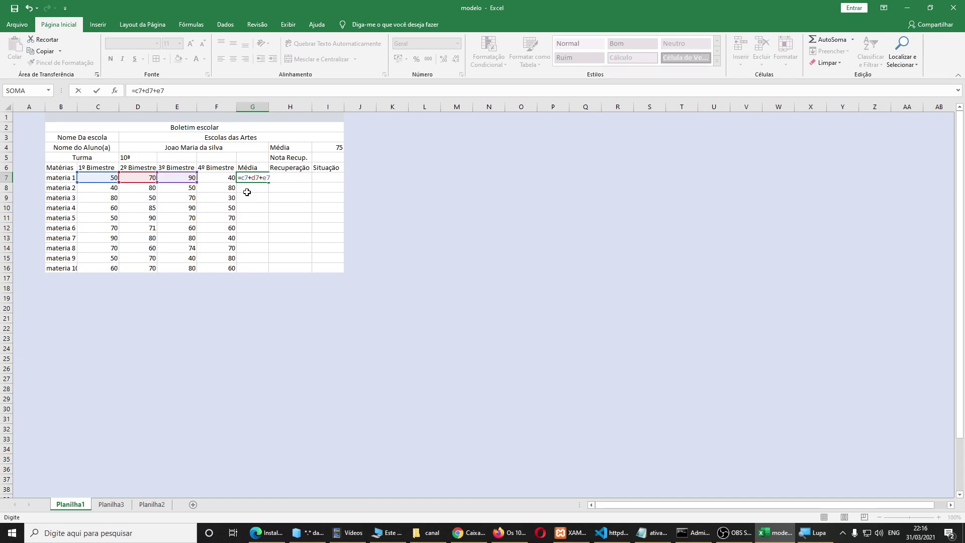
{"action": "type", "text": "+f7/4"}
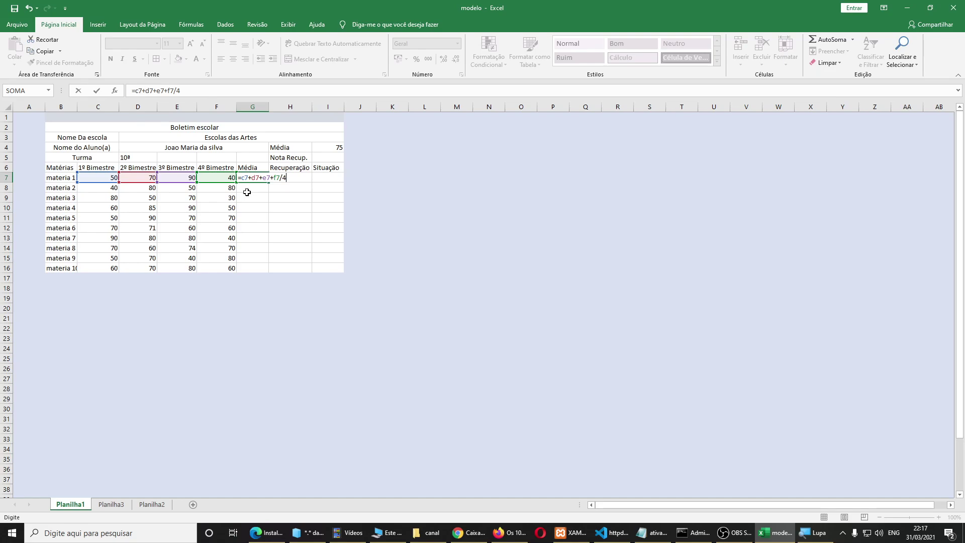
{"action": "key", "text": "ctrl+Return"}
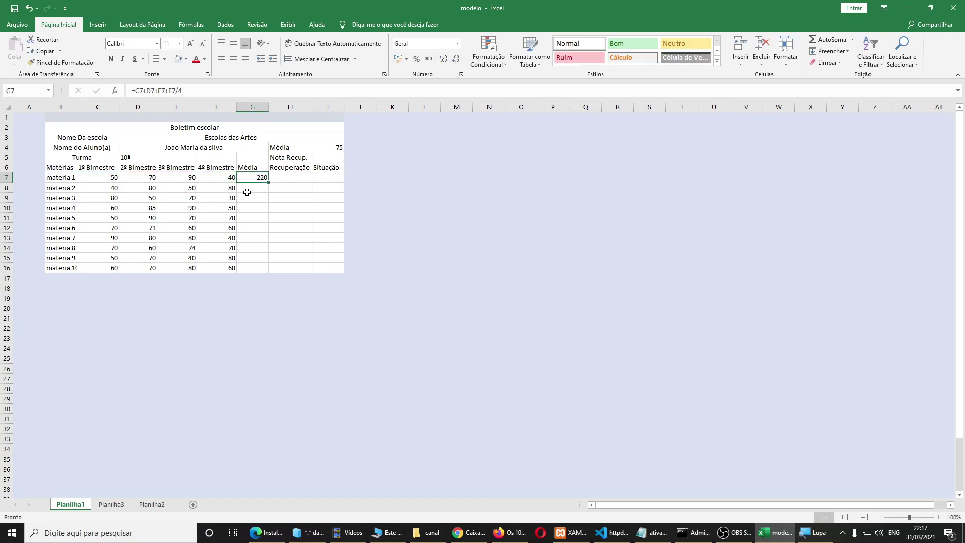
Add parentheses around the sum in G7 so the formula reads =(C7+D7+E7+F7)/4
{"action": "key", "text": "F2"}
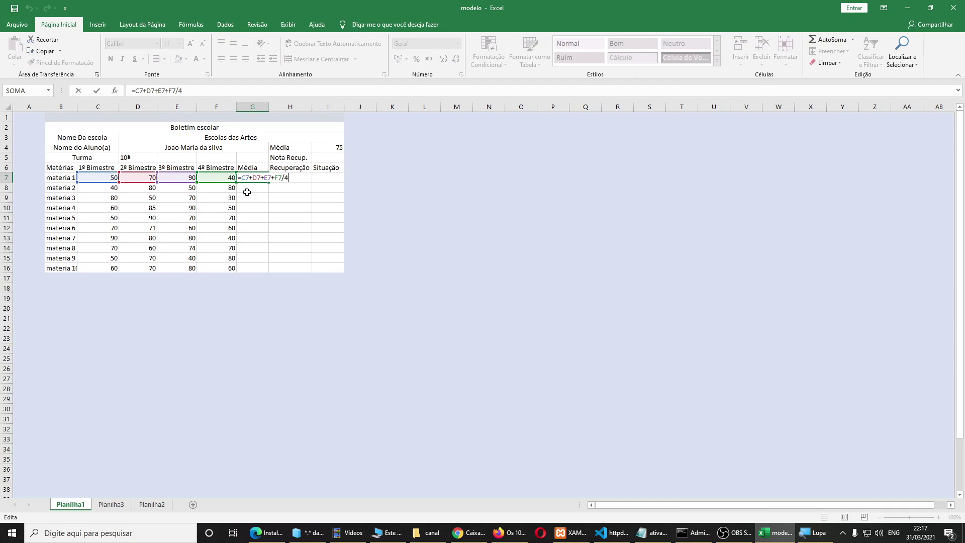
{"action": "key", "text": "Left"}
{"action": "type", "text": "("}
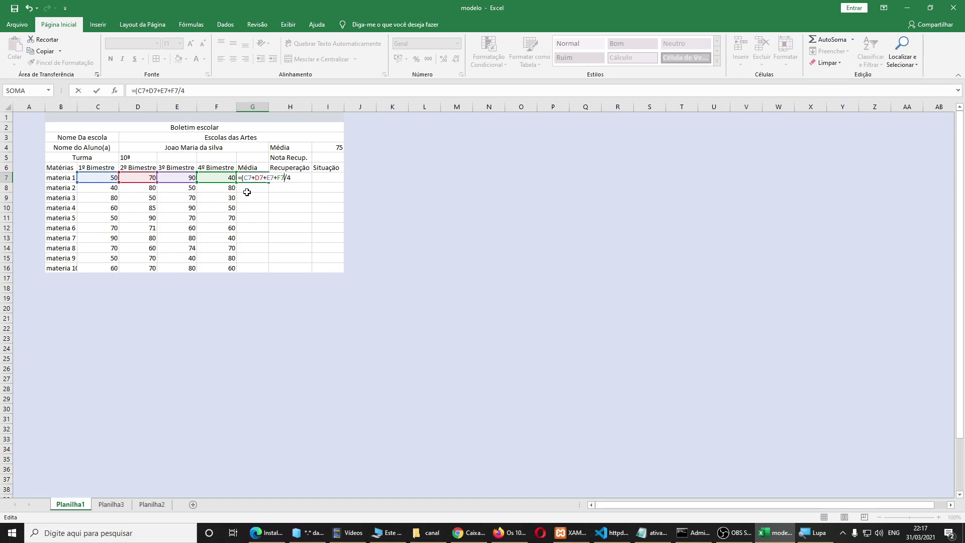
{"action": "type", "text": ")"}
{"action": "key", "text": "Return"}
{"action": "key", "text": "Up"}
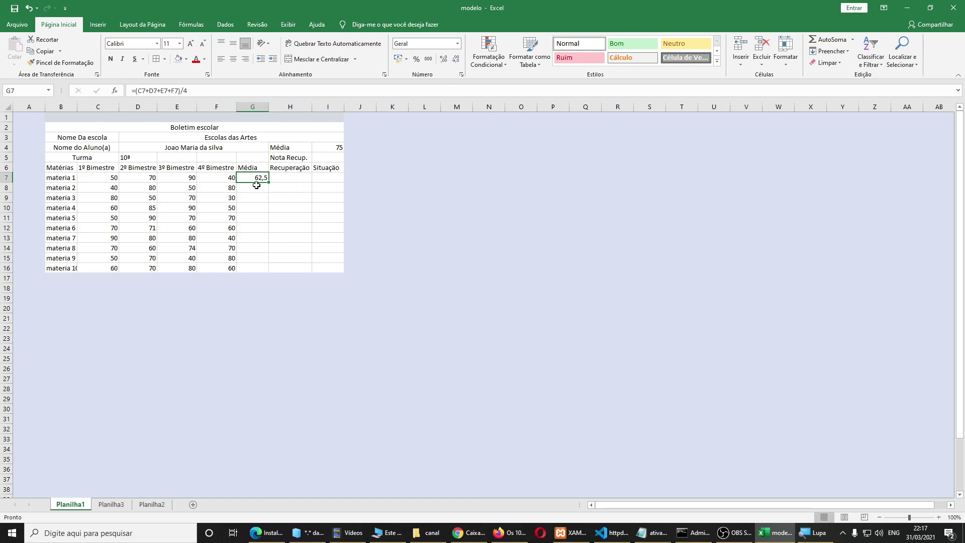
Review the average formula in G7 and the grade cells it refers to
{"action": "key", "text": "F2"}
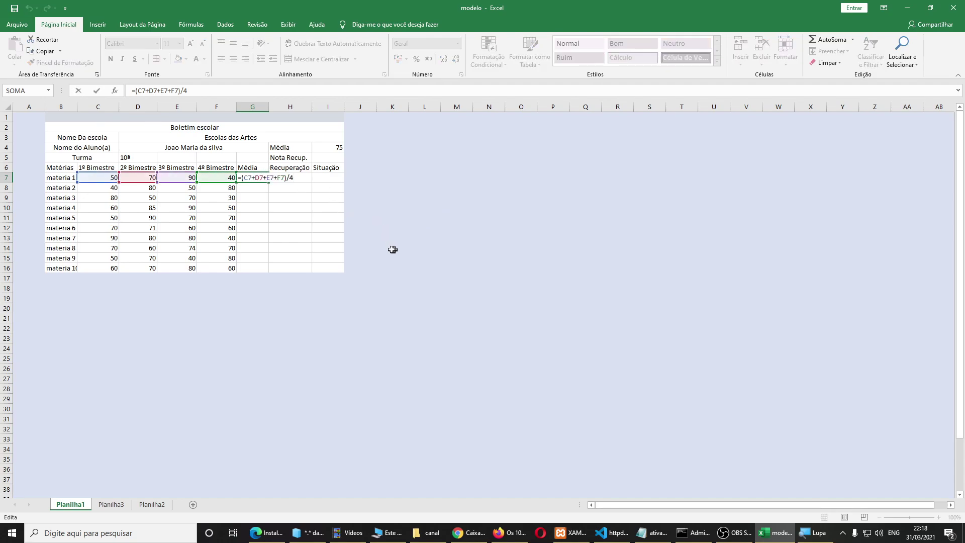
{"action": "key", "text": "Return"}
{"action": "left_click", "coordinate": [250, 178]}
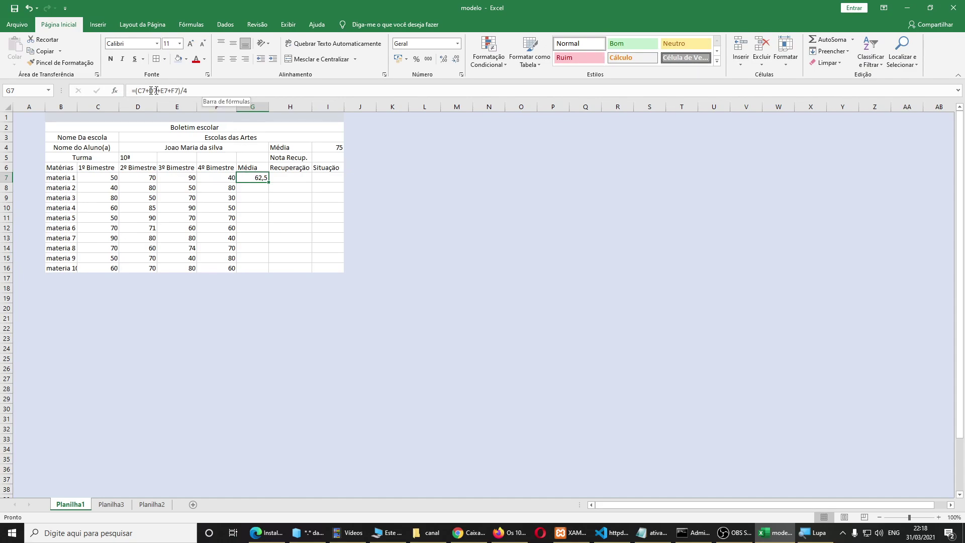
{"action": "left_click", "coordinate": [185, 91]}
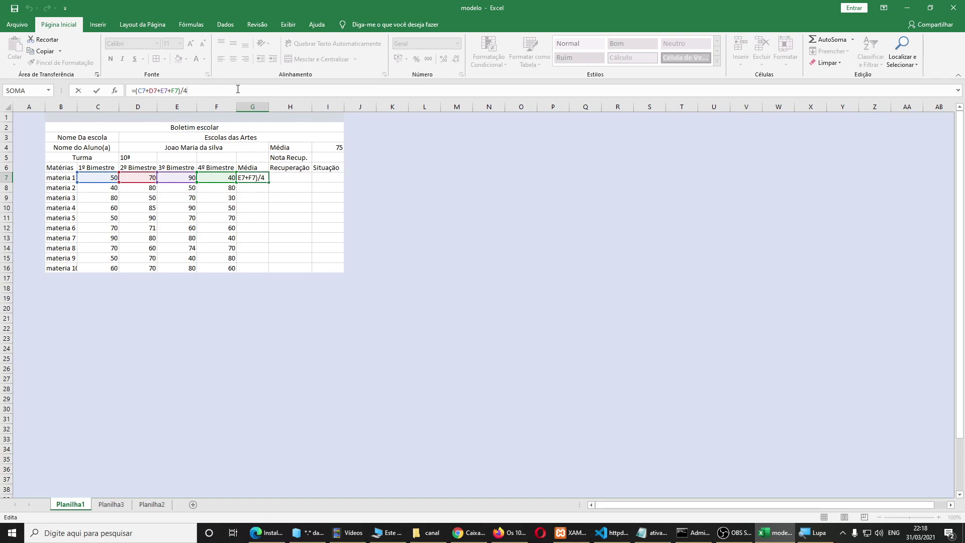
{"action": "left_click", "coordinate": [253, 189]}
{"action": "left_click", "coordinate": [257, 176]}
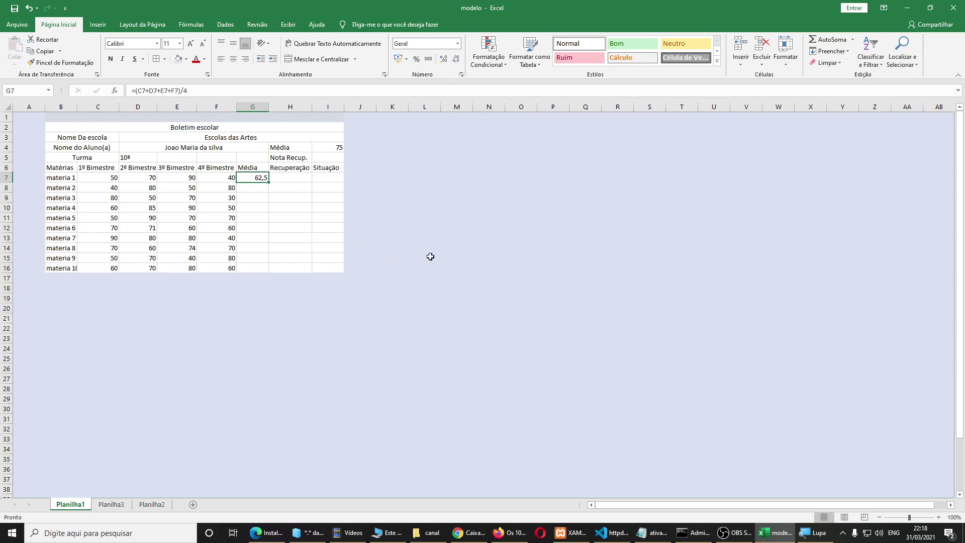
Calculate the Média for materia 2 in G8 with the formula =MÉDIA(C8:F8)
{"action": "left_click", "coordinate": [251, 186]}
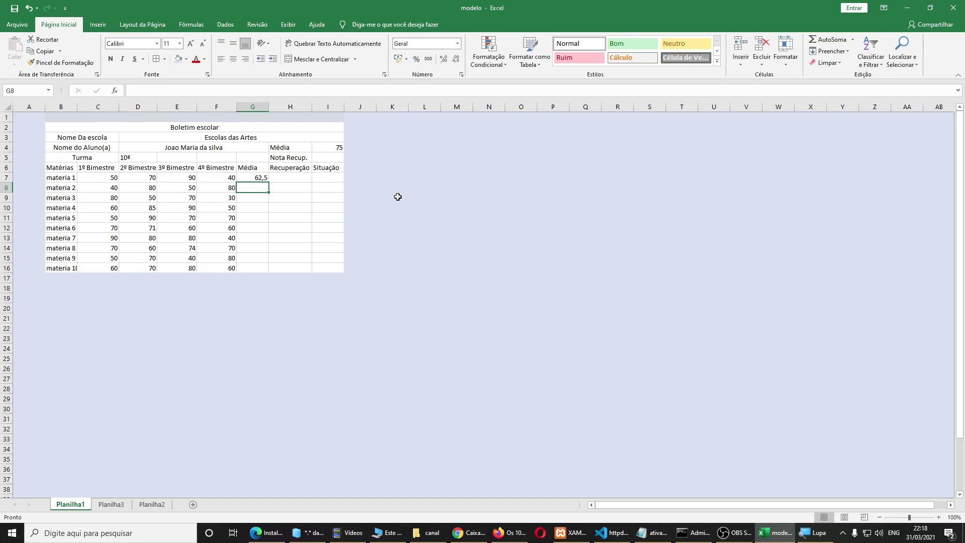
{"action": "type", "text": "="}
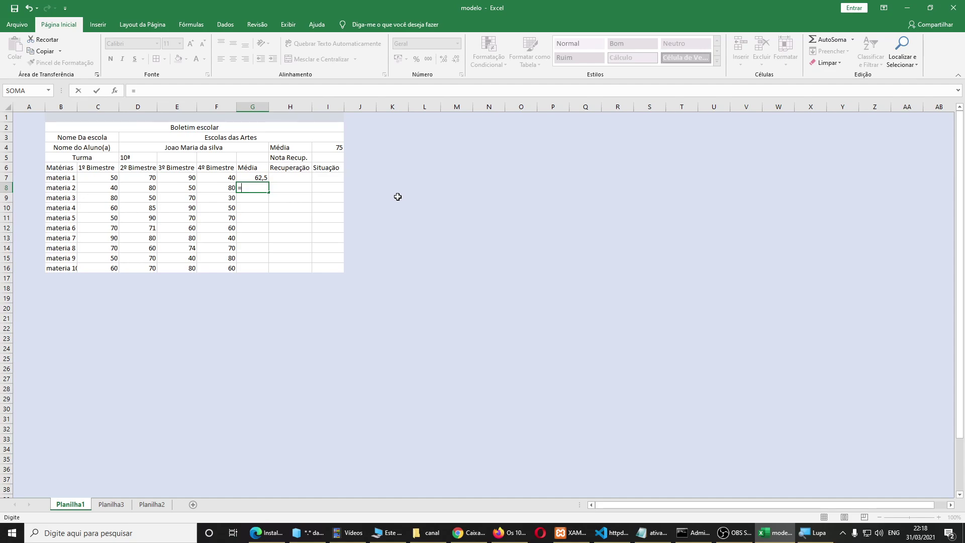
{"action": "type", "text": "media"}
{"action": "type", "text": "("}
{"action": "type", "text": "c8"}
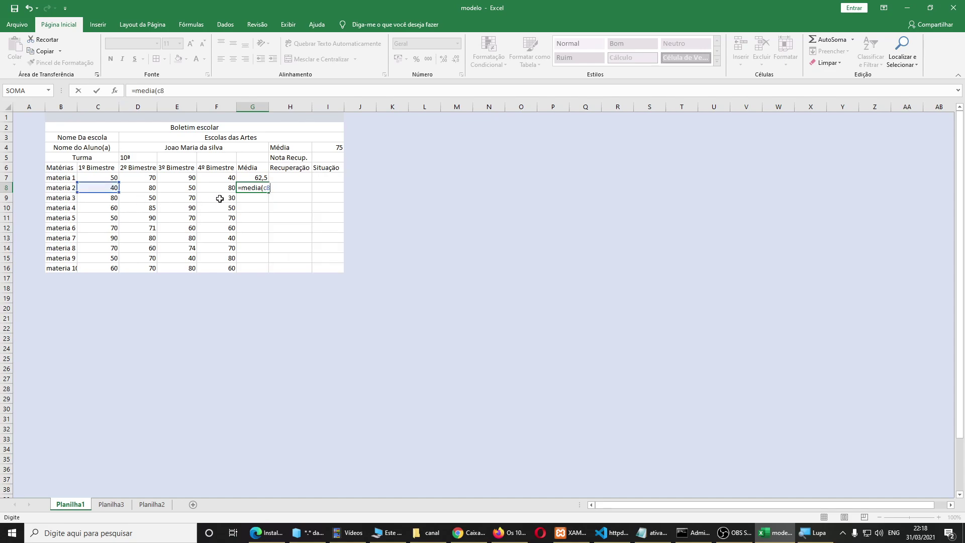
{"action": "type", "text": ":"}
{"action": "type", "text": "f8"}
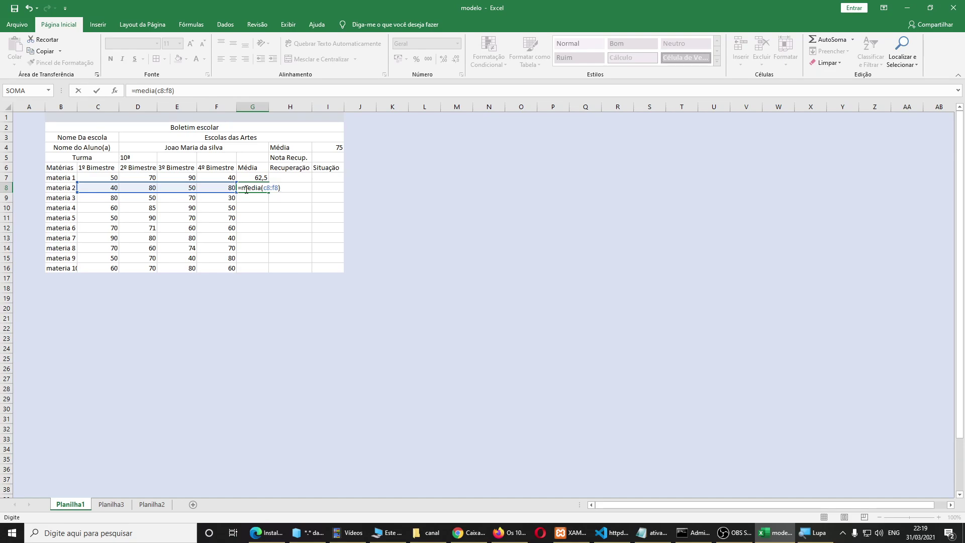
{"action": "key", "text": "Return"}
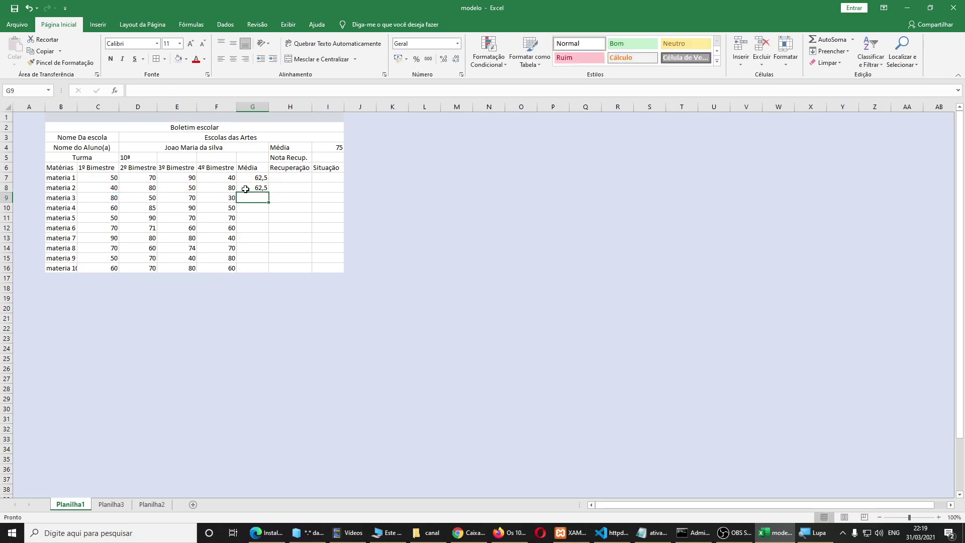
Examine the formula in G8 and select the grade range C8:F8 that it averages
{"action": "left_click", "coordinate": [245, 189]}
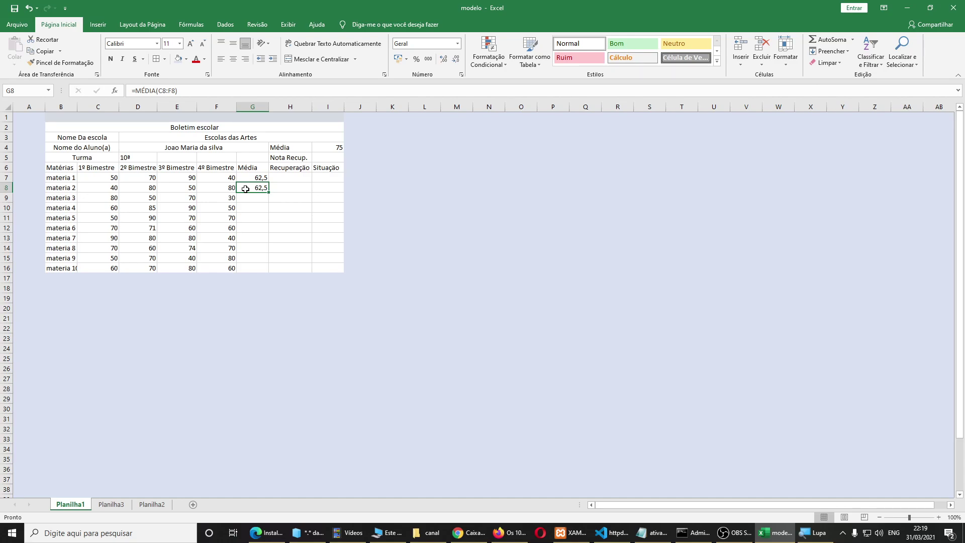
{"action": "key", "text": "Left"}
{"action": "key", "text": "Left"}
{"action": "key", "text": "Left"}
{"action": "key", "text": "Left"}
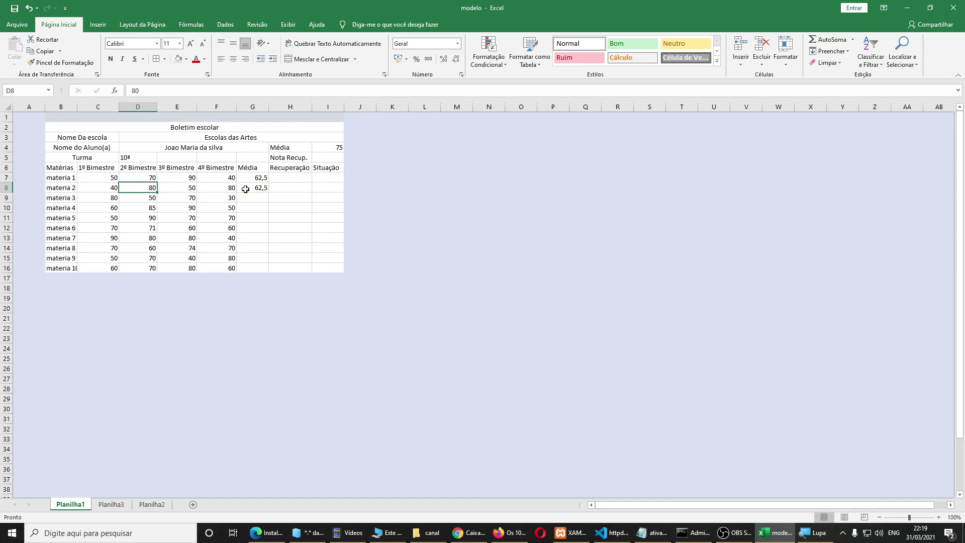
{"action": "key", "text": "shift+Right"}
{"action": "key", "text": "shift+Right"}
{"action": "key", "text": "shift+Right"}
{"action": "key", "text": "shift+Right"}
{"action": "key", "text": "shift+Left"}
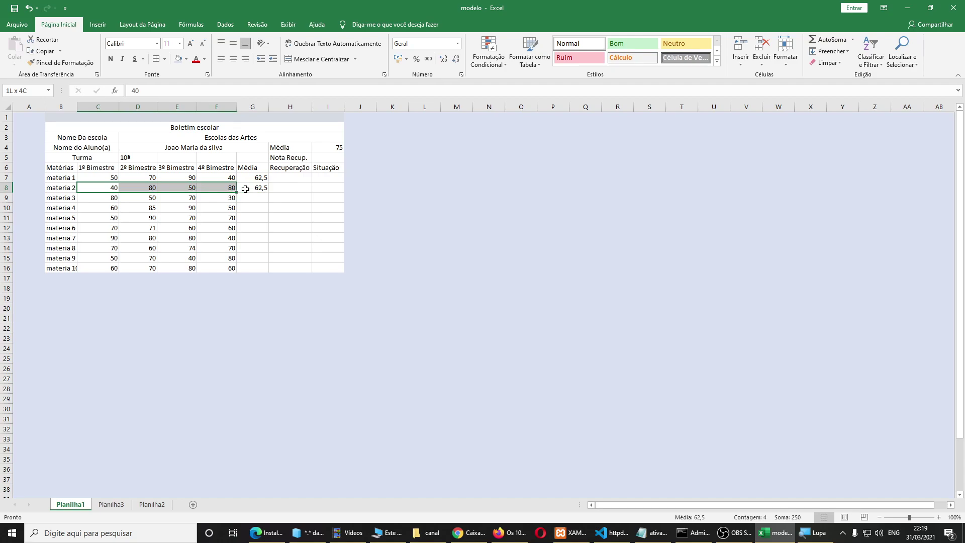
{"action": "key", "text": "Left"}
{"action": "key", "text": "Right"}
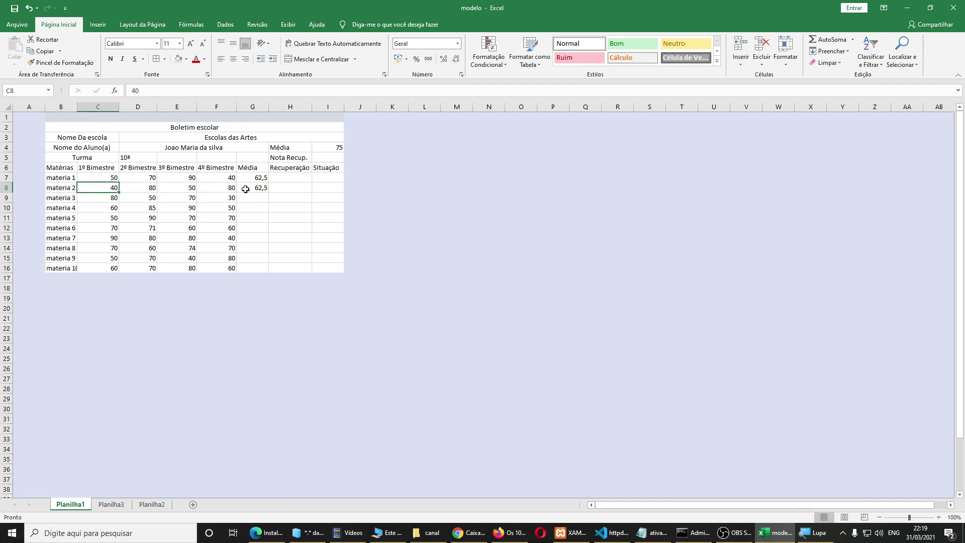
Set all four bimestre grades of materia 2 (C8:F8) to 50
{"action": "type", "text": "50"}
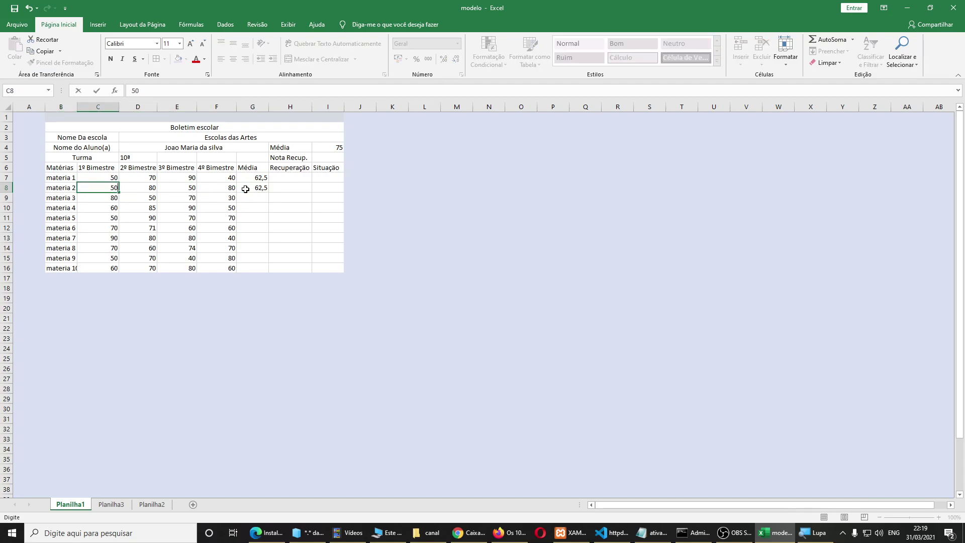
{"action": "key", "text": "Tab"}
{"action": "type", "text": "50"}
{"action": "key", "text": "Tab"}
{"action": "type", "text": "50"}
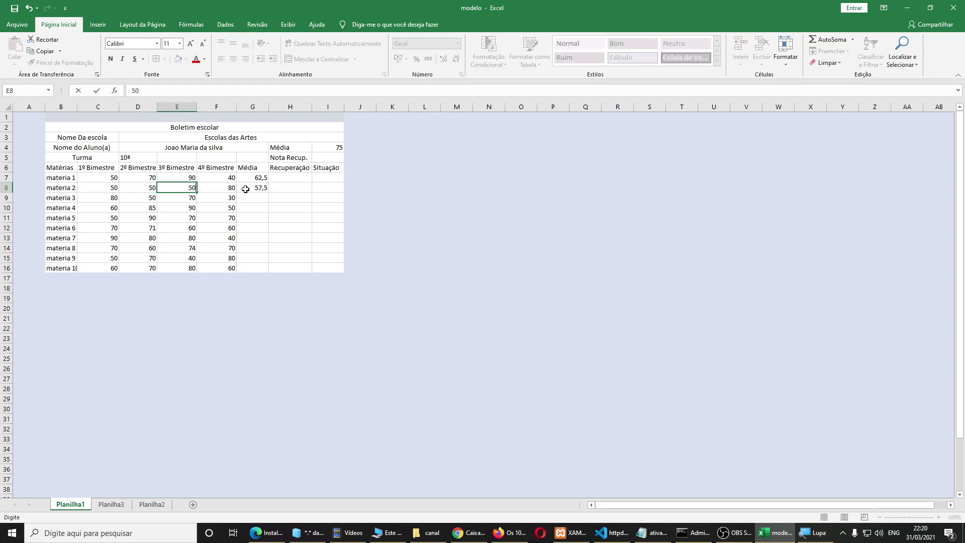
{"action": "key", "text": "Tab"}
{"action": "type", "text": "50"}
{"action": "key", "text": "Tab"}
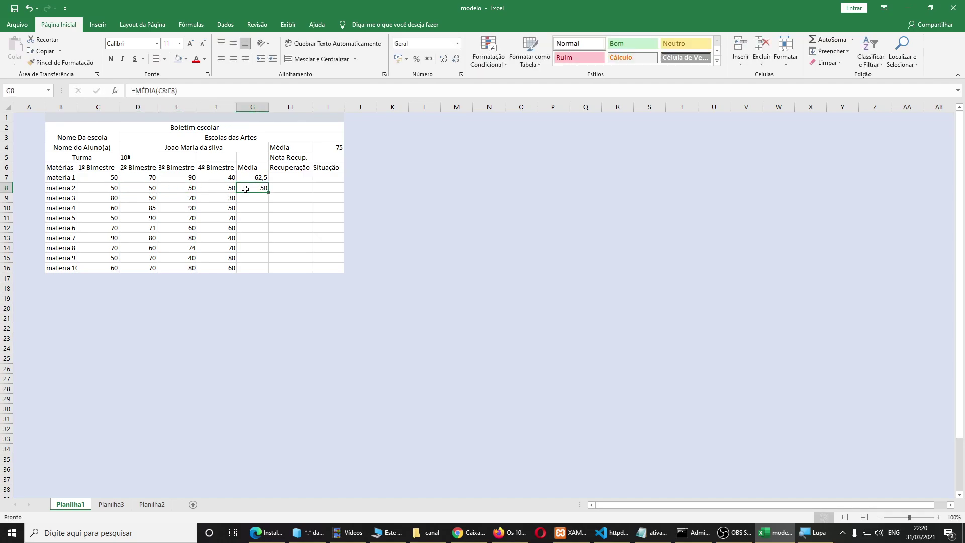
Set the 2º, 3º and 4º Bimestre grades of materia 1 (D7:F7) to 50
{"action": "key", "text": "Left"}
{"action": "key", "text": "Left"}
{"action": "key", "text": "Left"}
{"action": "key", "text": "Left"}
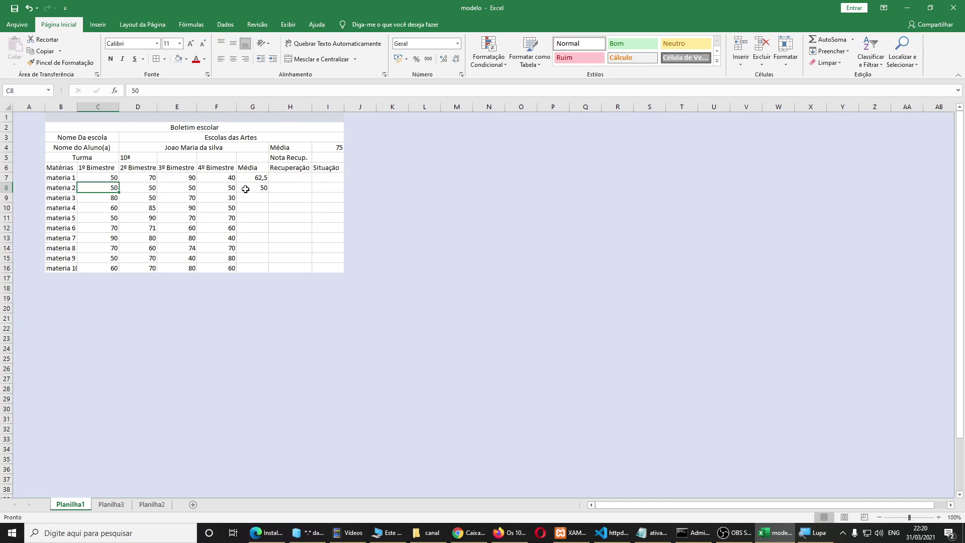
{"action": "key", "text": "Right"}
{"action": "key", "text": "Right"}
{"action": "key", "text": "Up"}
{"action": "key", "text": "Left"}
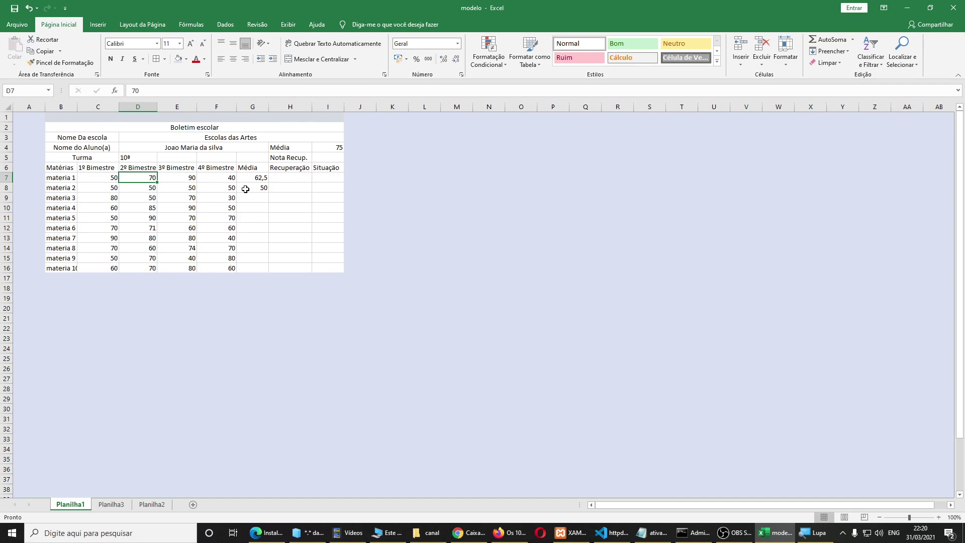
{"action": "type", "text": "50"}
{"action": "key", "text": "Right"}
{"action": "type", "text": "50"}
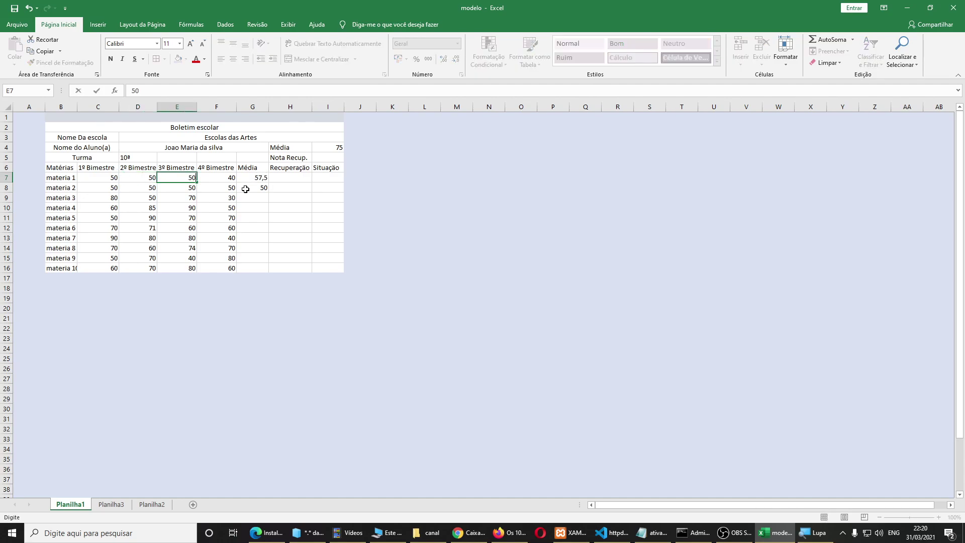
{"action": "key", "text": "Right"}
{"action": "type", "text": "50"}
{"action": "key", "text": "Right"}
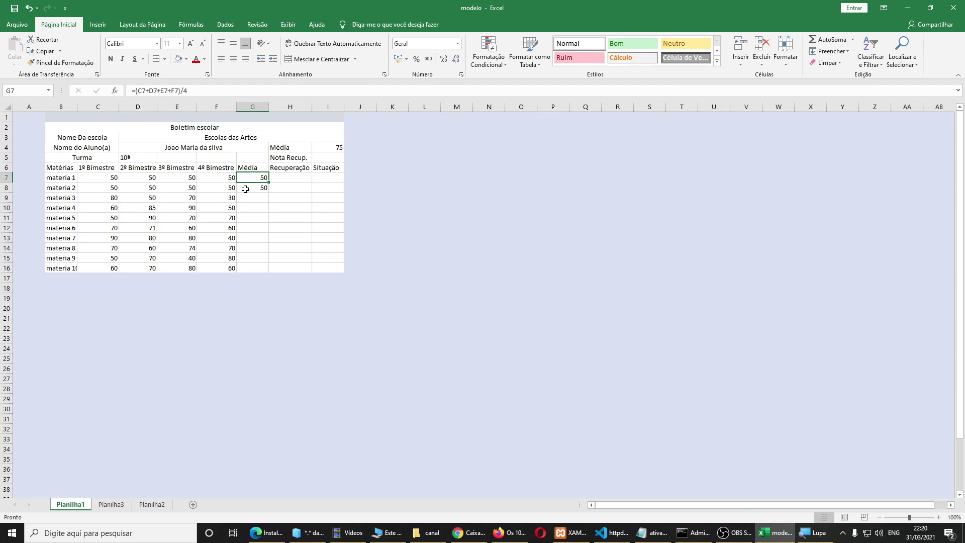
Compare the Média formulas and results in G7 and G8
{"action": "left_click", "coordinate": [246, 189]}
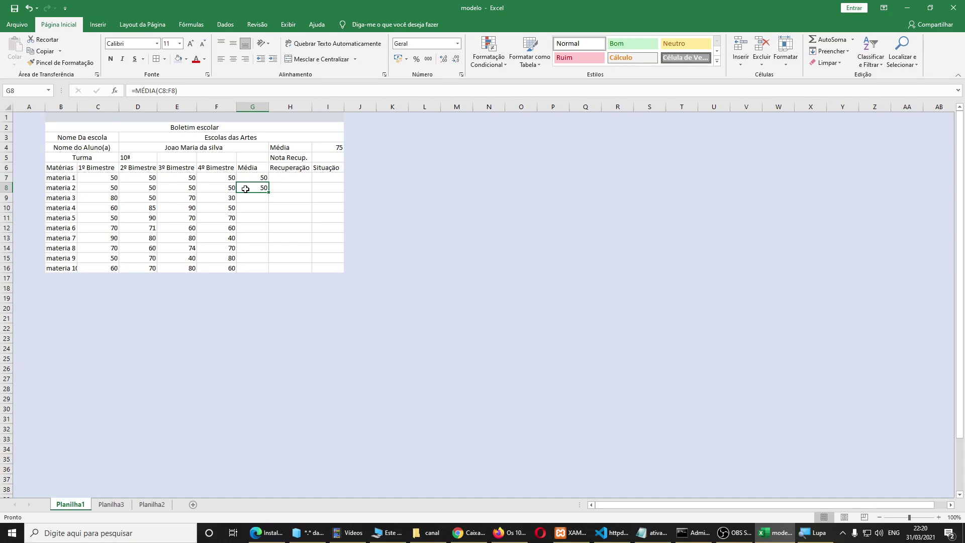
{"action": "key", "text": "Up"}
{"action": "key", "text": "Down"}
{"action": "key", "text": "Up"}
{"action": "key", "text": "Down"}
{"action": "key", "text": "Up"}
{"action": "key", "text": "Down"}
{"action": "key", "text": "Up"}
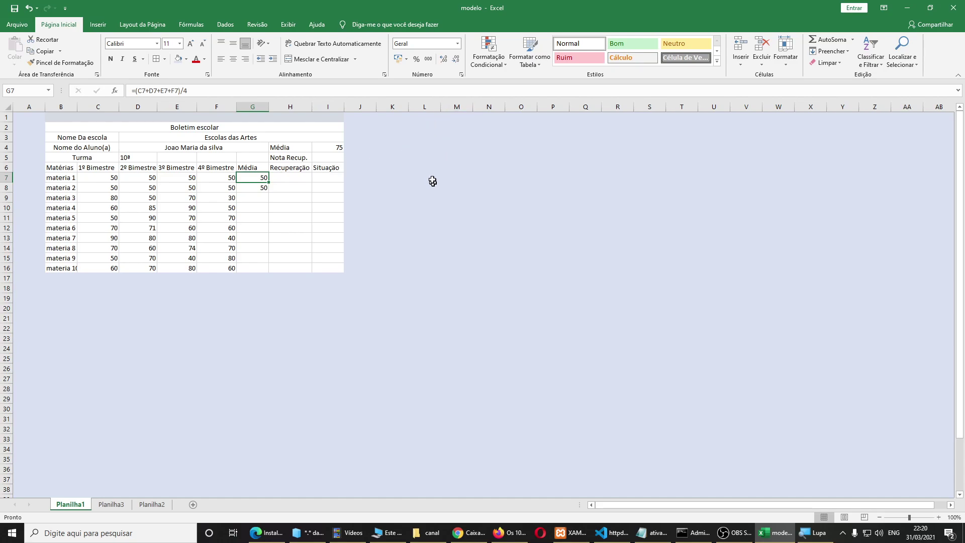
Enter the note label Formula in cell L5, outside the report card
{"action": "left_click", "coordinate": [430, 157]}
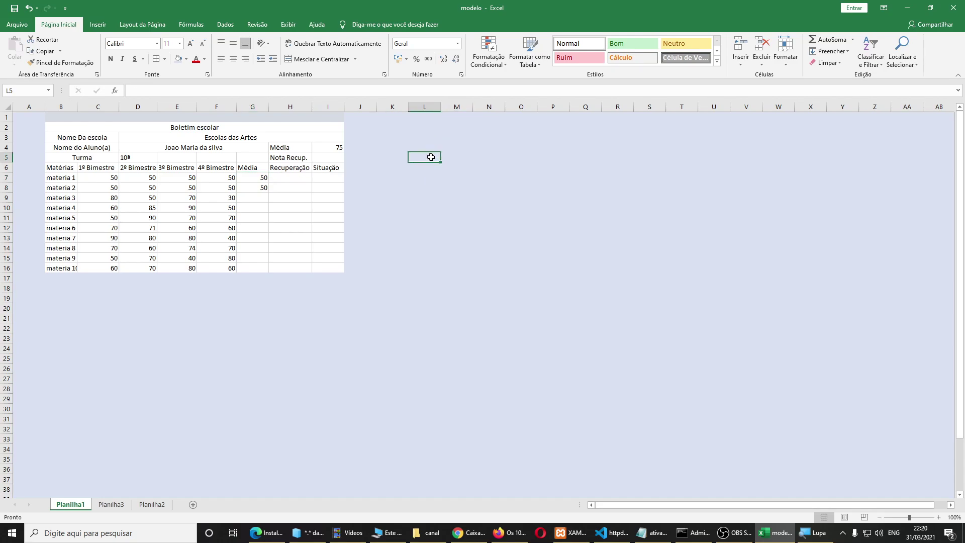
{"action": "type", "text": "Foru"}
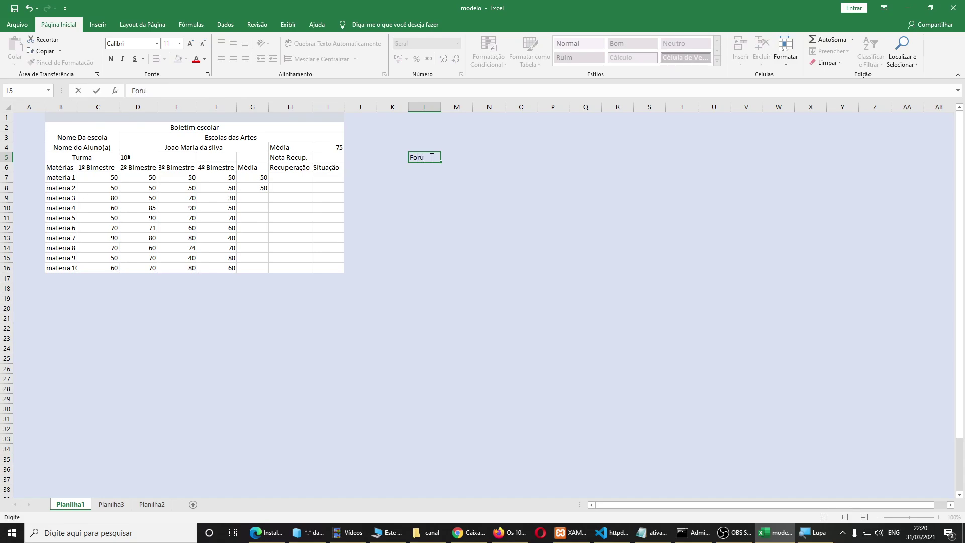
{"action": "key", "text": "BackSpace"}
{"action": "type", "text": "mula"}
{"action": "key", "text": "Tab"}
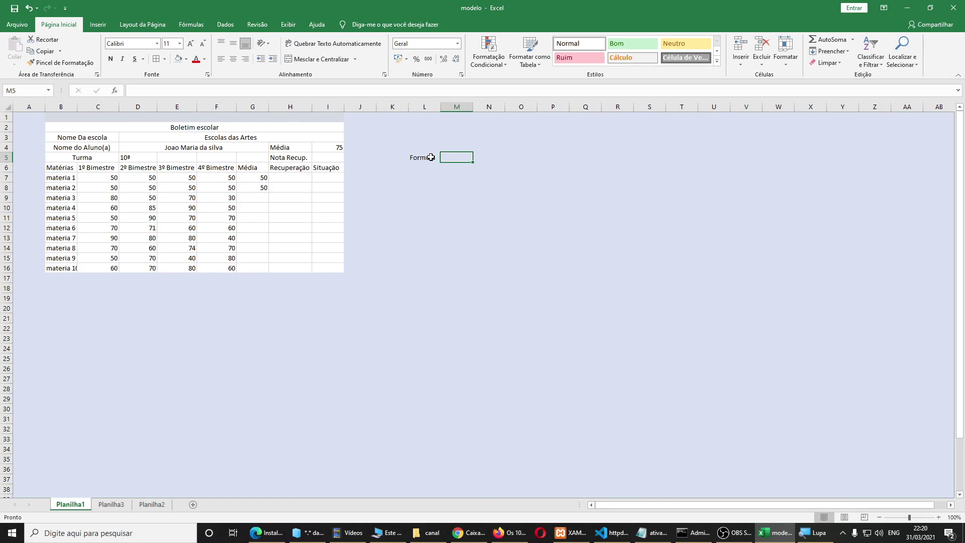
Write média in M5, next to the Formula label
{"action": "type", "text": "m"}
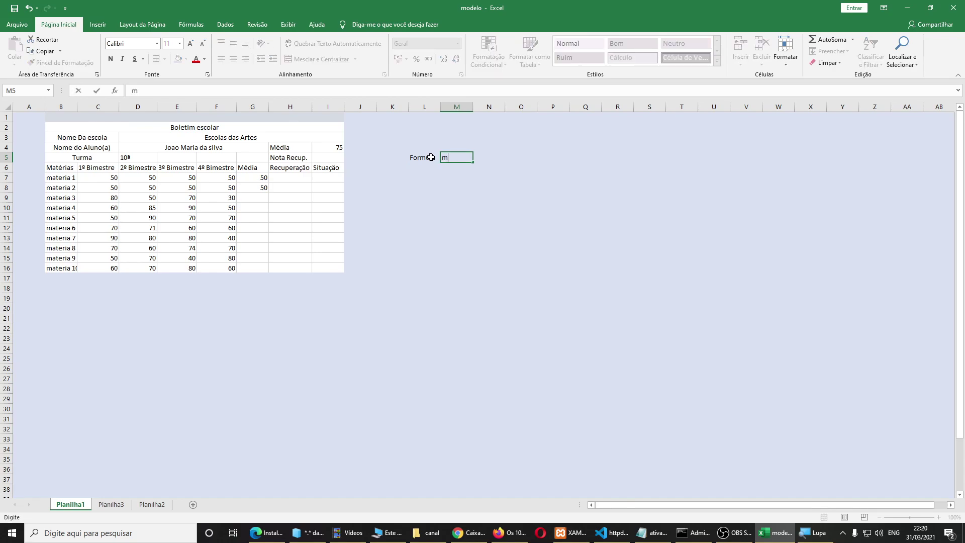
{"action": "type", "text": "]edias"}
{"action": "key", "text": "BackSpace"}
{"action": "key", "text": "BackSpace"}
{"action": "key", "text": "BackSpace"}
{"action": "key", "text": "BackSpace"}
{"action": "key", "text": "BackSpace"}
{"action": "key", "text": "BackSpace"}
{"action": "type", "text": "édia"}
{"action": "key", "text": "Return"}
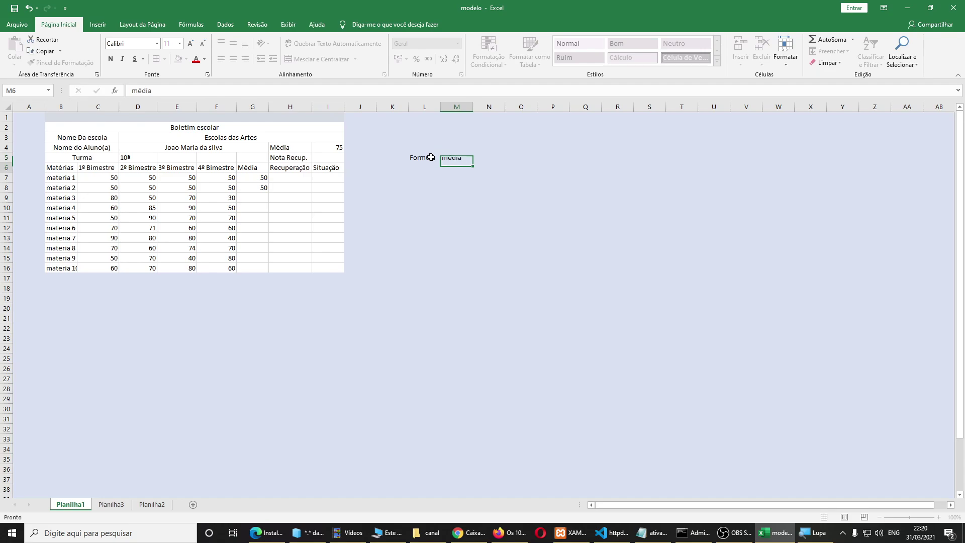
{"action": "key", "text": "Up"}
{"action": "key", "text": "Up"}
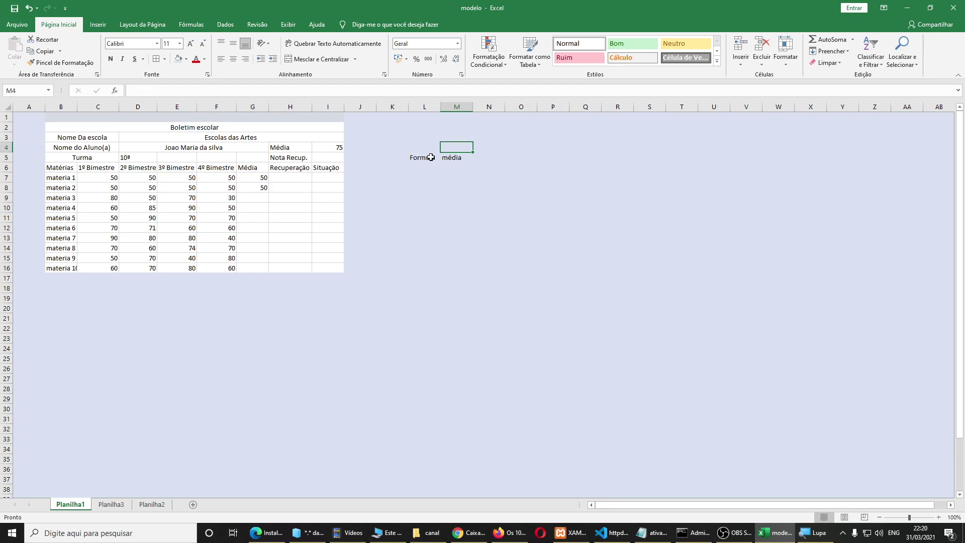
{"action": "left_click", "coordinate": [418, 158]}
{"action": "key", "text": "Right"}
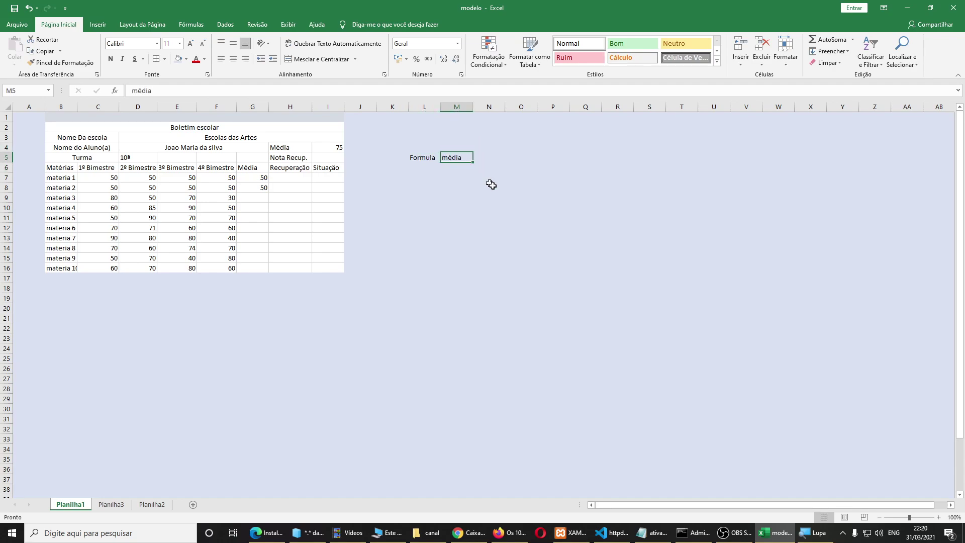
Replace the materia 1 Média formula in G7 with =MÉDIA(C7:F7)
{"action": "left_click", "coordinate": [253, 176]}
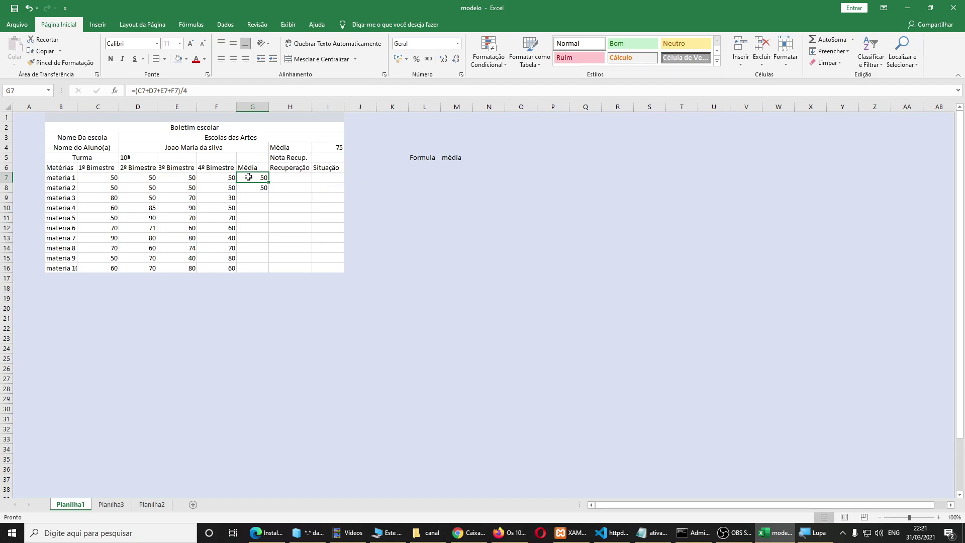
{"action": "type", "text": "="}
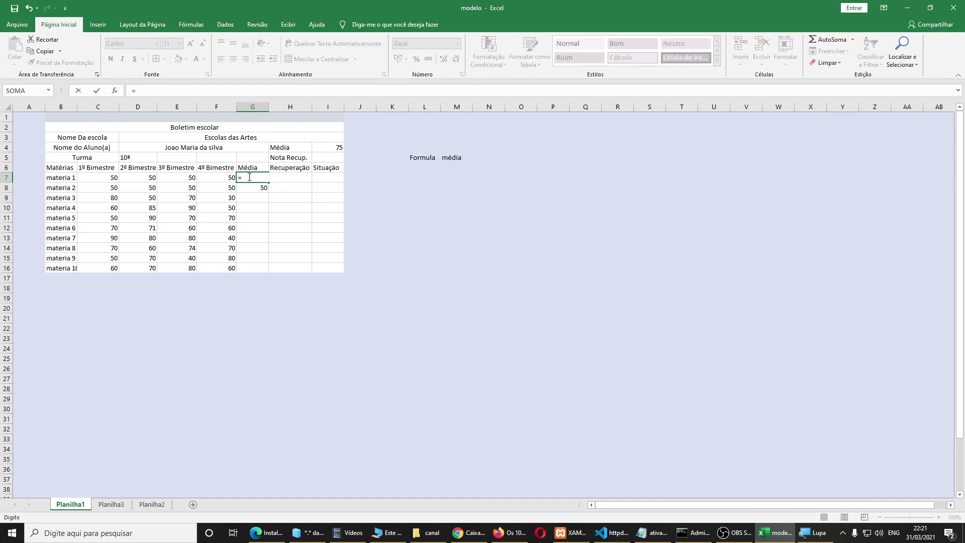
{"action": "type", "text": "media"}
{"action": "type", "text": "(c"}
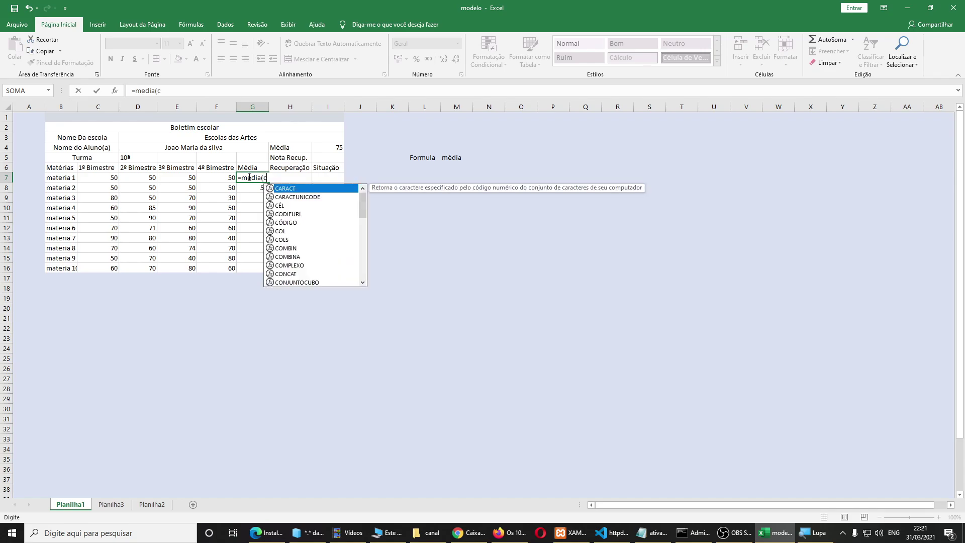
{"action": "type", "text": "7"}
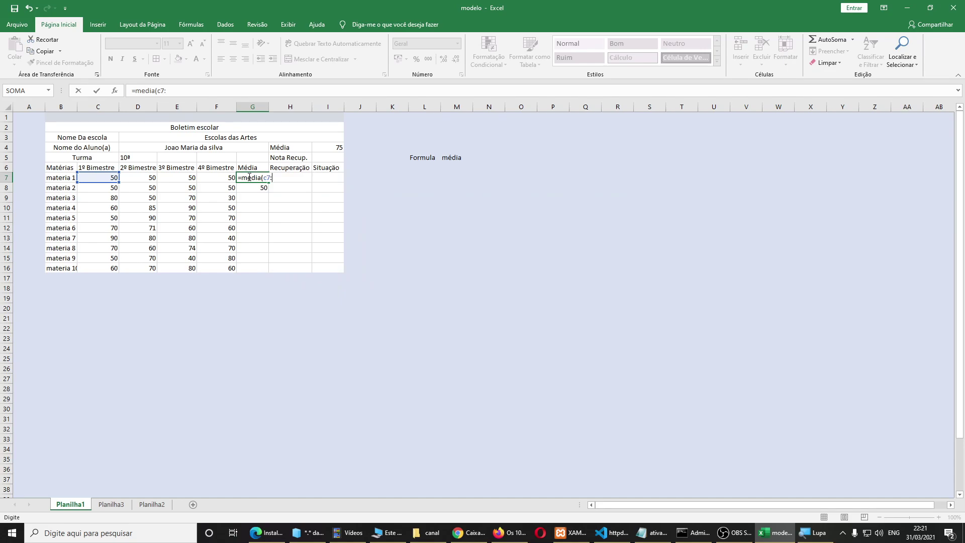
{"action": "type", "text": ":f7"}
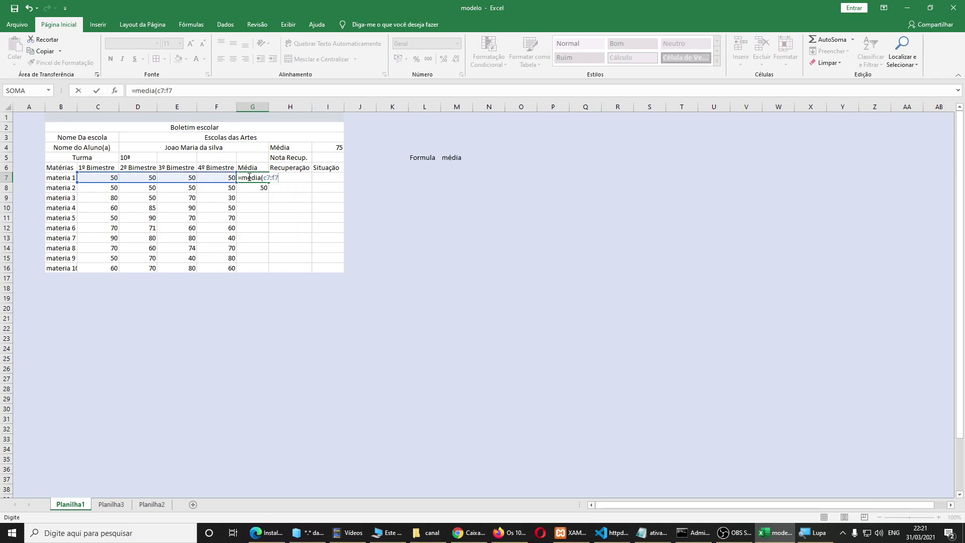
{"action": "type", "text": ")"}
{"action": "key", "text": "Return"}
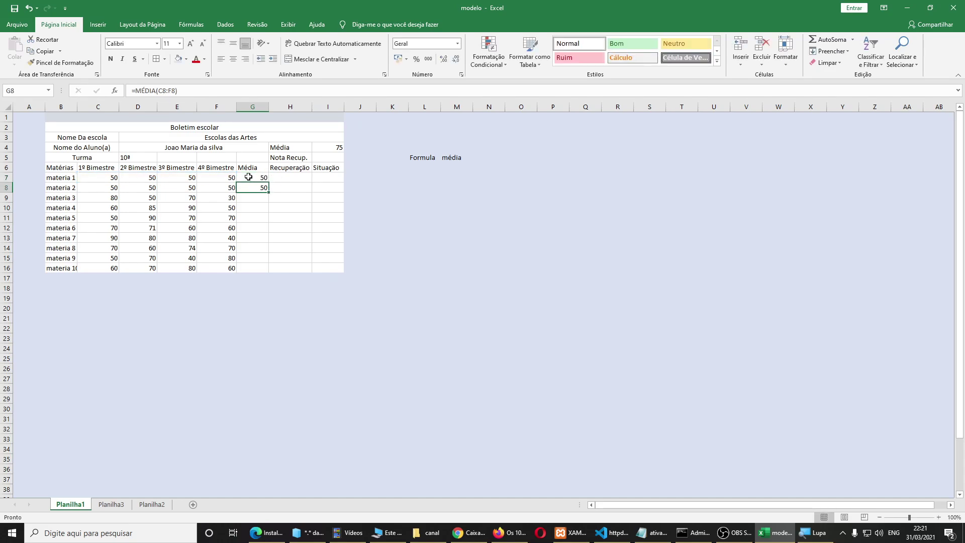
Change materia 1's grades to 90 for the 2º Bimestre, 70 for the 3º and 80 for the 4º
{"action": "key", "text": "Up"}
{"action": "key", "text": "Left"}
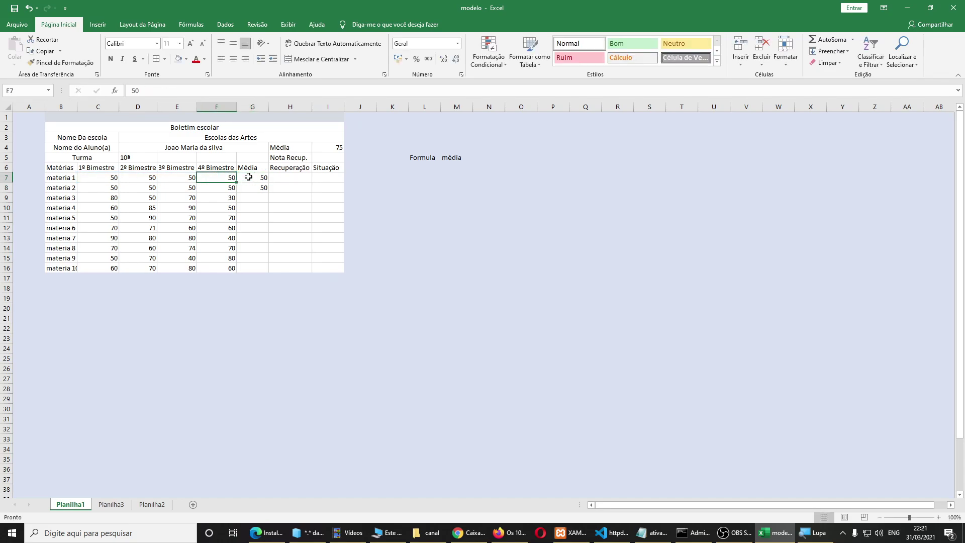
{"action": "type", "text": "80"}
{"action": "key", "text": "Left"}
{"action": "type", "text": "70"}
{"action": "key", "text": "Left"}
{"action": "type", "text": "90"}
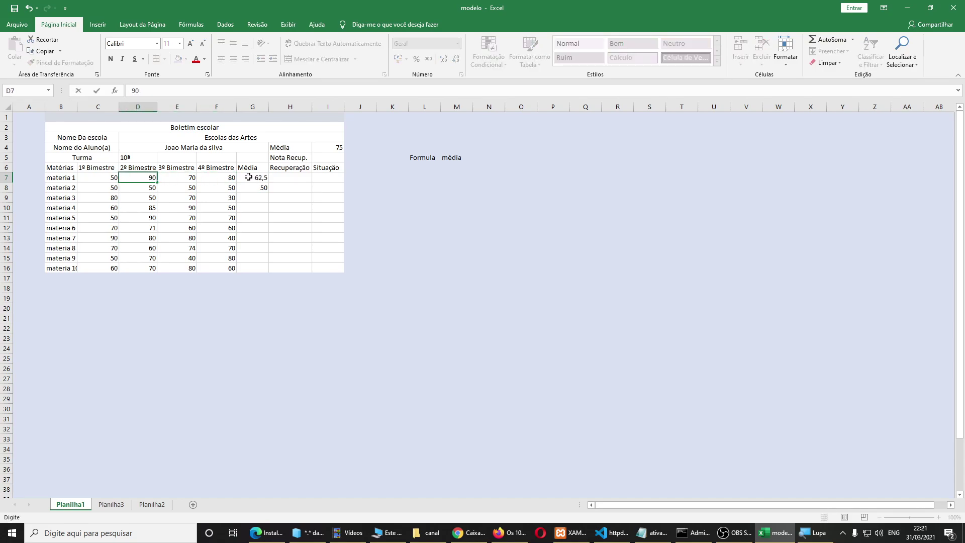
{"action": "key", "text": "Left"}
Change materia 2's grades to 80 for the 1º Bimestre, 70 for the 2º and 60 for the 3º
{"action": "key", "text": "Down"}
{"action": "type", "text": "80"}
{"action": "key", "text": "Right"}
{"action": "type", "text": "70"}
{"action": "key", "text": "Right"}
{"action": "type", "text": "60"}
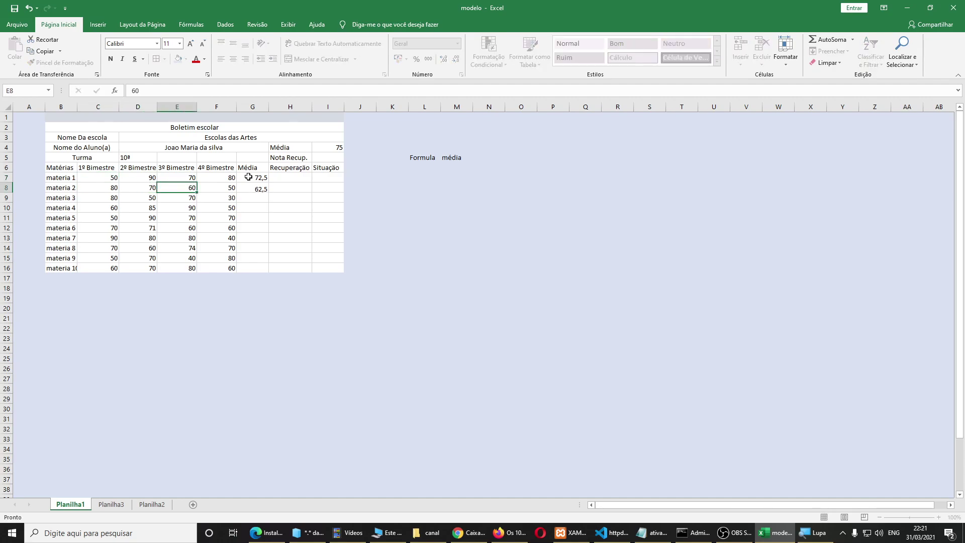
{"action": "key", "text": "Tab"}
{"action": "key", "text": "Tab"}
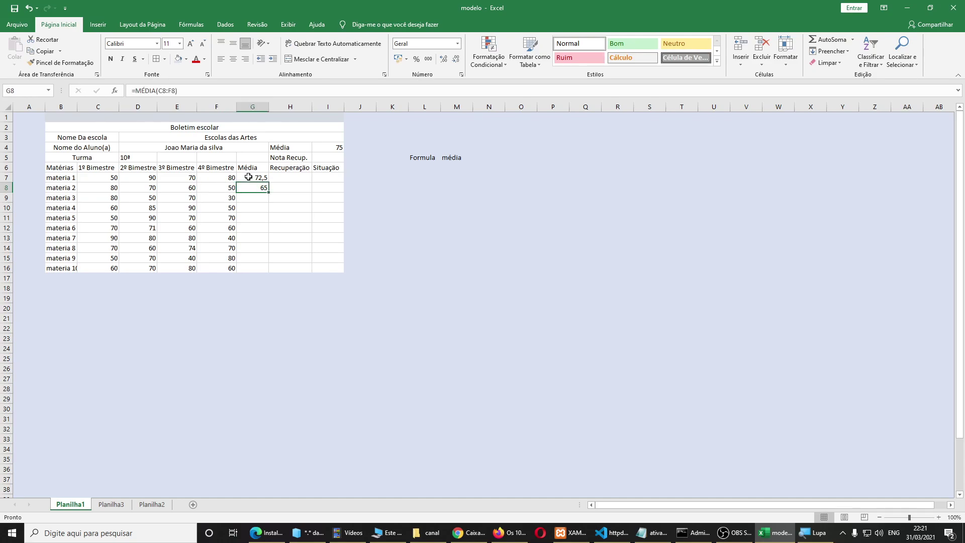
Calculate the Média for materia 3 in G9 with the formula =MÉDIA(C9:F9)
{"action": "key", "text": "Down"}
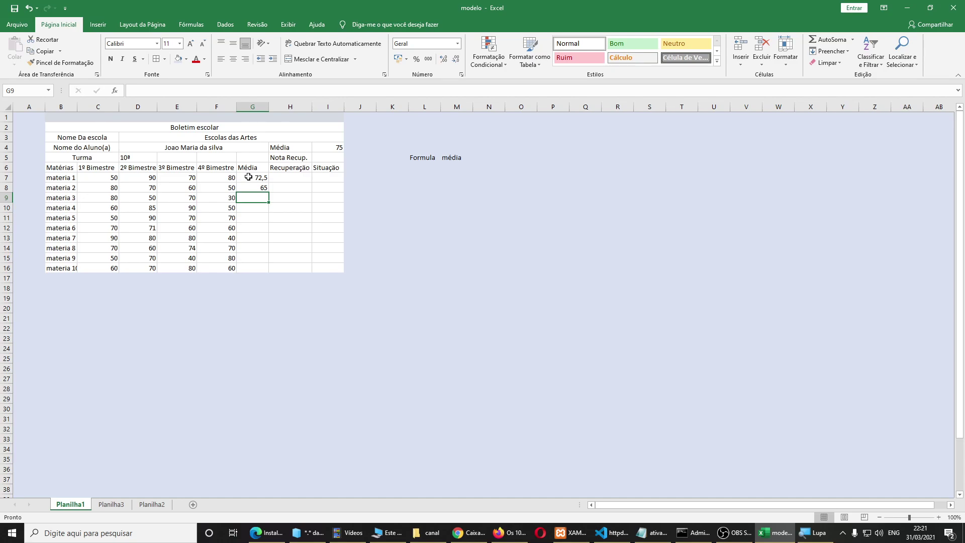
{"action": "type", "text": "="}
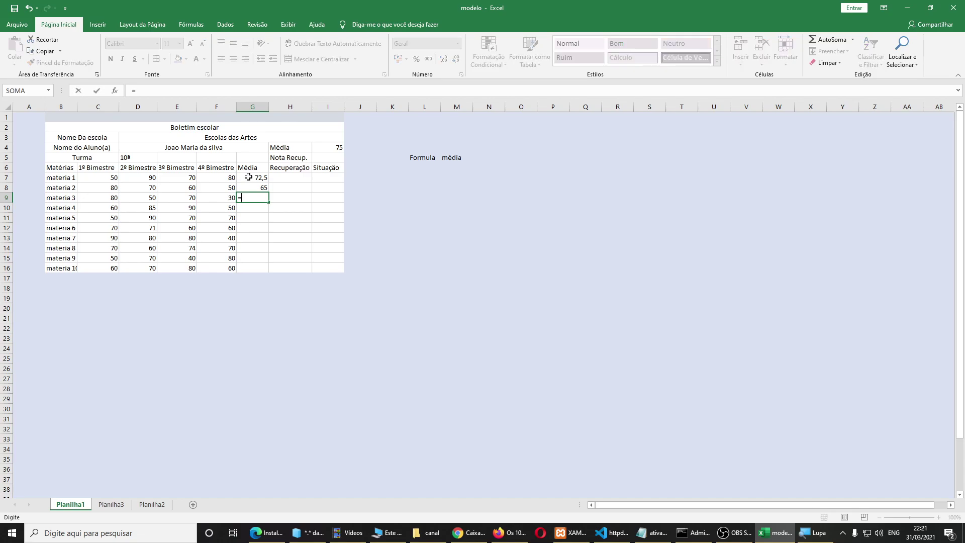
{"action": "type", "text": "media(c"}
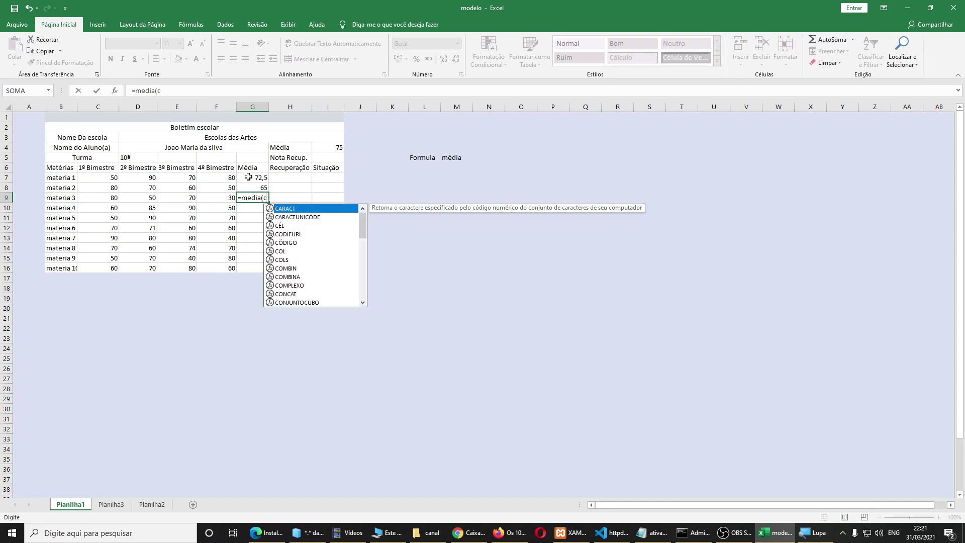
{"action": "type", "text": "9"}
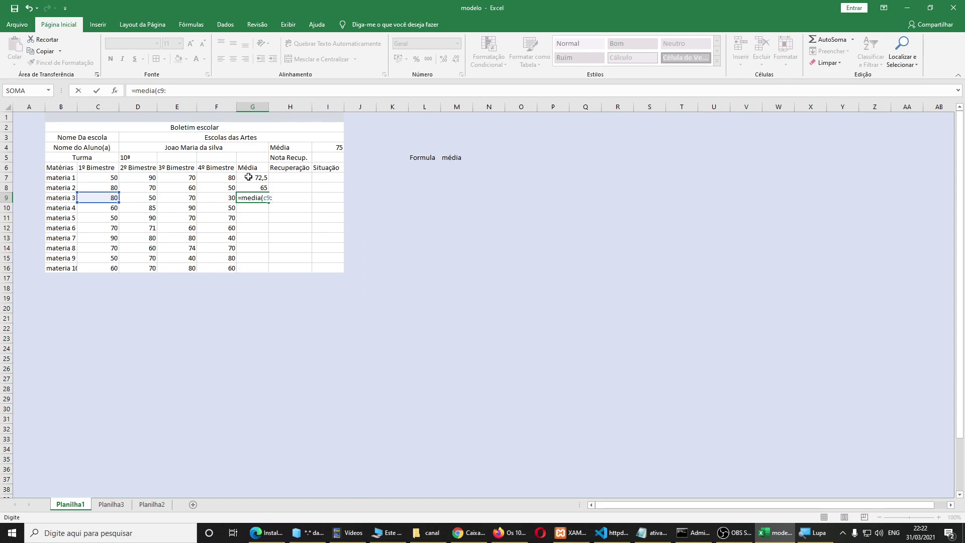
{"action": "type", "text": ":f9)"}
{"action": "key", "text": "Return"}
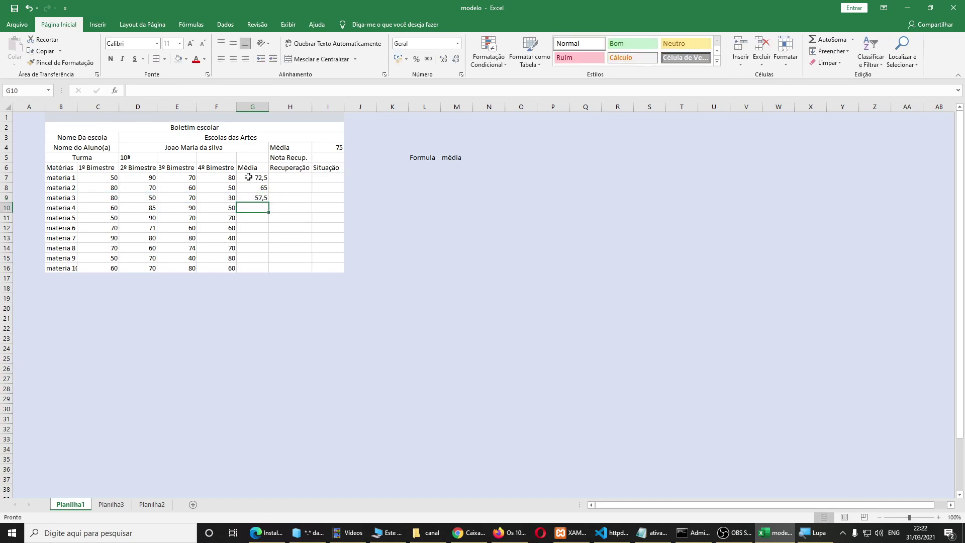
Fill the Média formula from G9 down to G16 for the remaining subjects
{"action": "key", "text": "Up"}
{"action": "key", "text": "Left"}
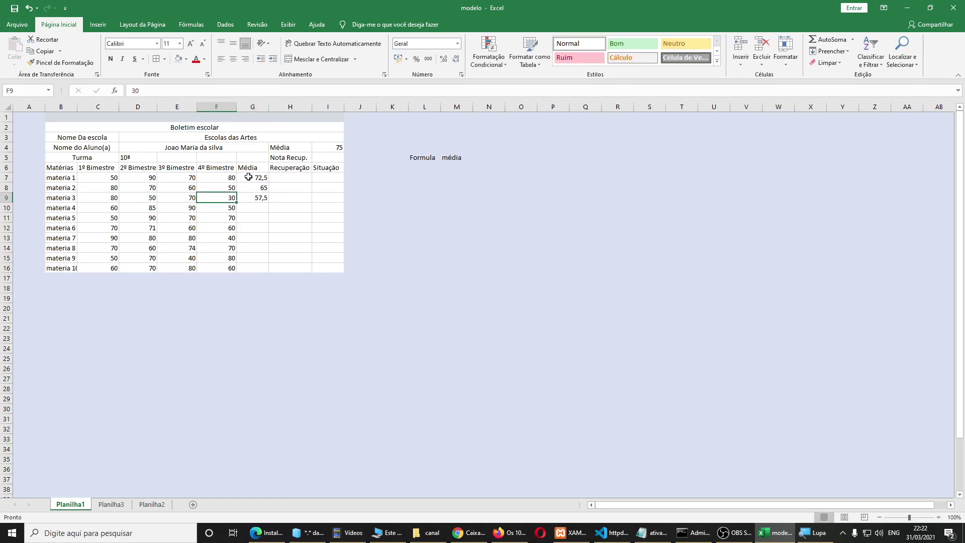
{"action": "key", "text": "Right"}
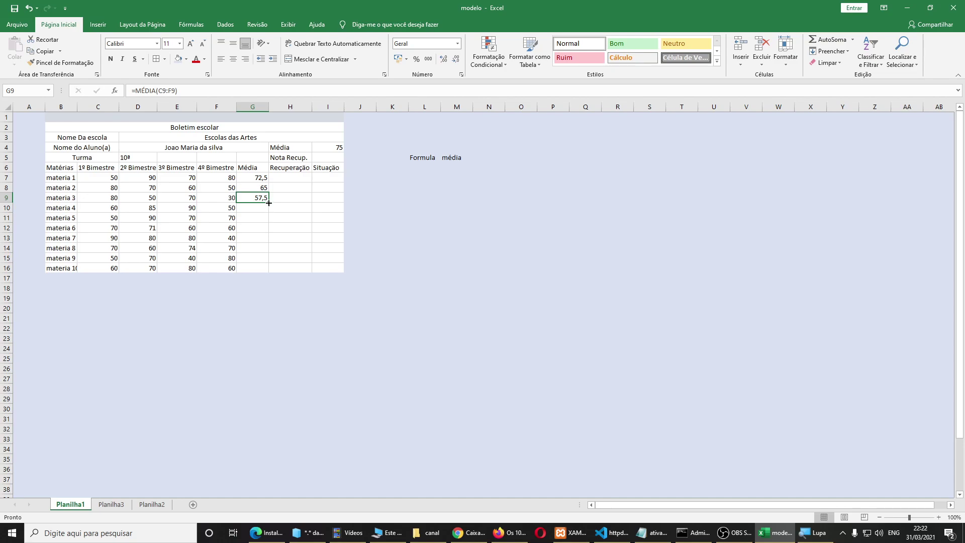
{"action": "left_click_drag", "start_coordinate": [269, 203], "coordinate": [273, 269]}
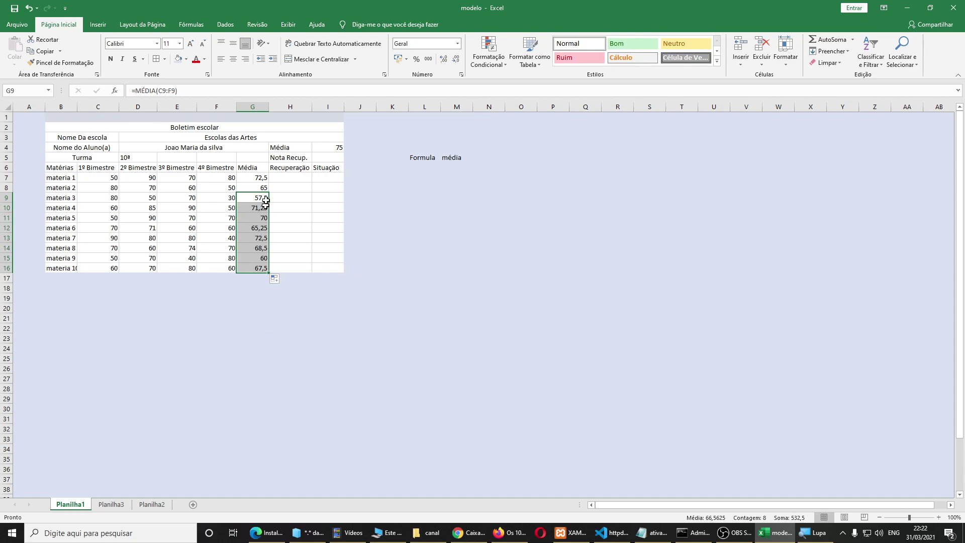
{"action": "left_click", "coordinate": [300, 220]}
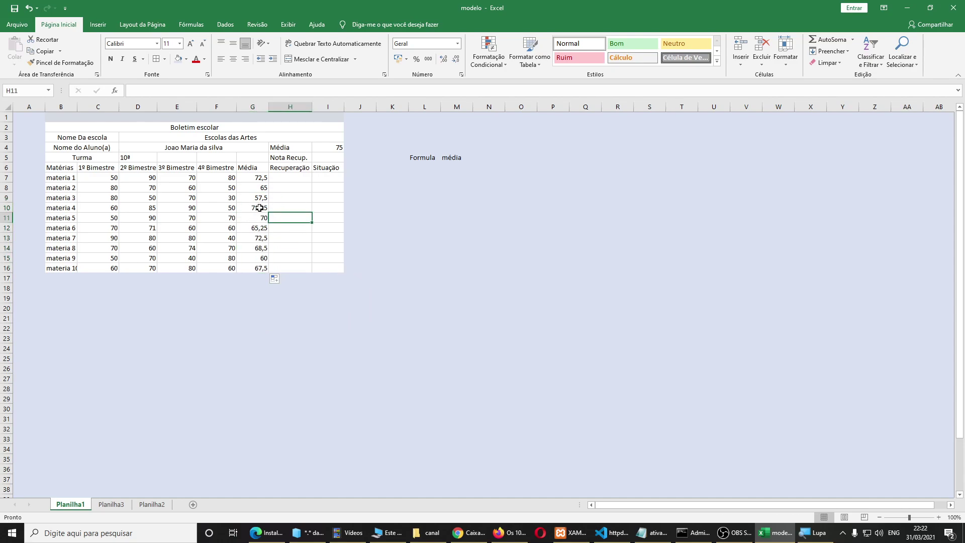
Check the Média formulas in G10 through G16 against each subject's row of grades
{"action": "left_click", "coordinate": [260, 207]}
{"action": "left_click", "coordinate": [259, 228]}
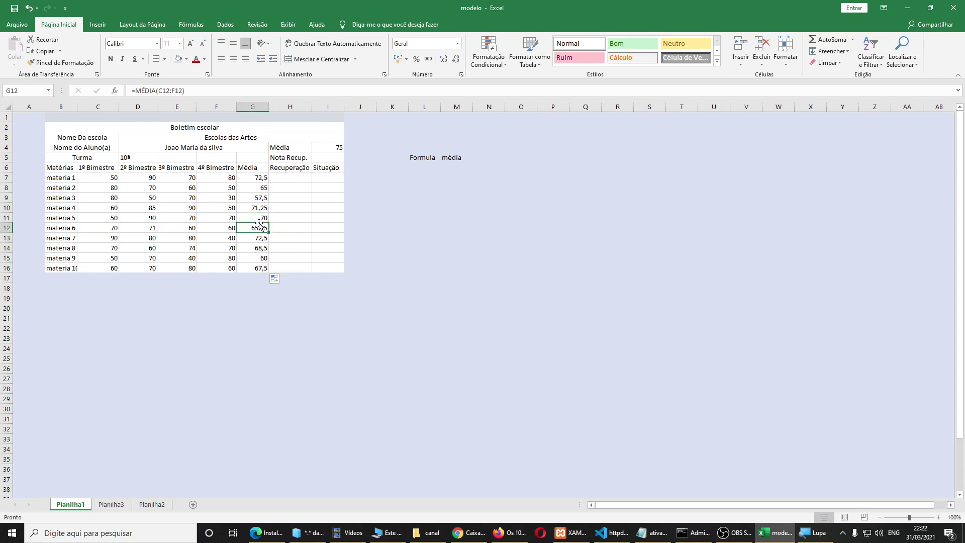
{"action": "left_click", "coordinate": [259, 239]}
{"action": "left_click", "coordinate": [259, 248]}
{"action": "left_click", "coordinate": [259, 258]}
{"action": "left_click", "coordinate": [258, 269]}
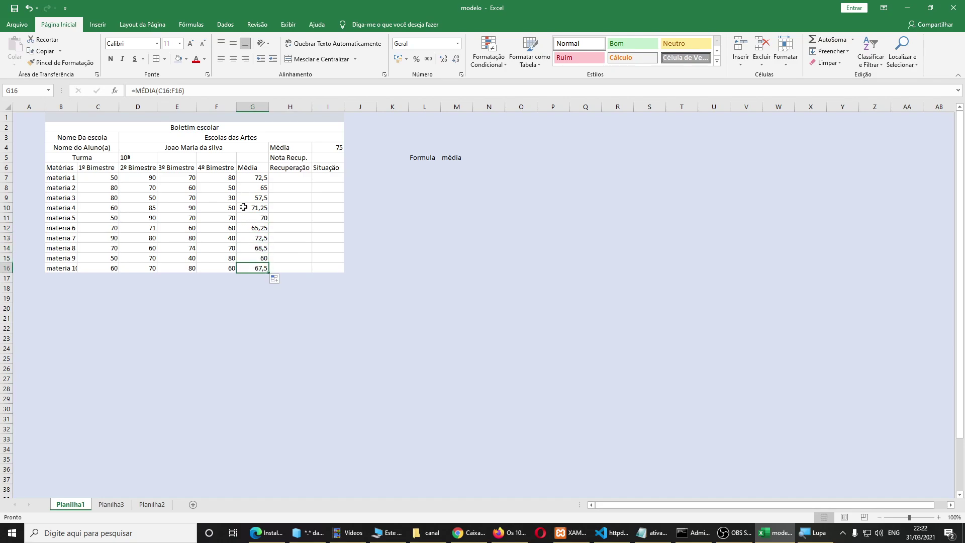
{"action": "left_click", "coordinate": [263, 216]}
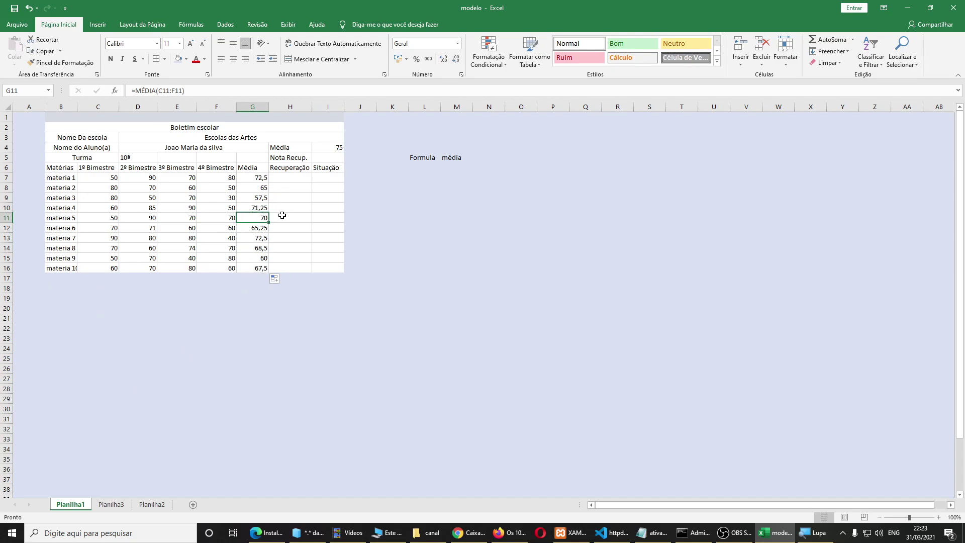
Try entering the text "faltou" instead of a number as materia 6's 3º Bimestre grade in E12
{"action": "left_click", "coordinate": [177, 225]}
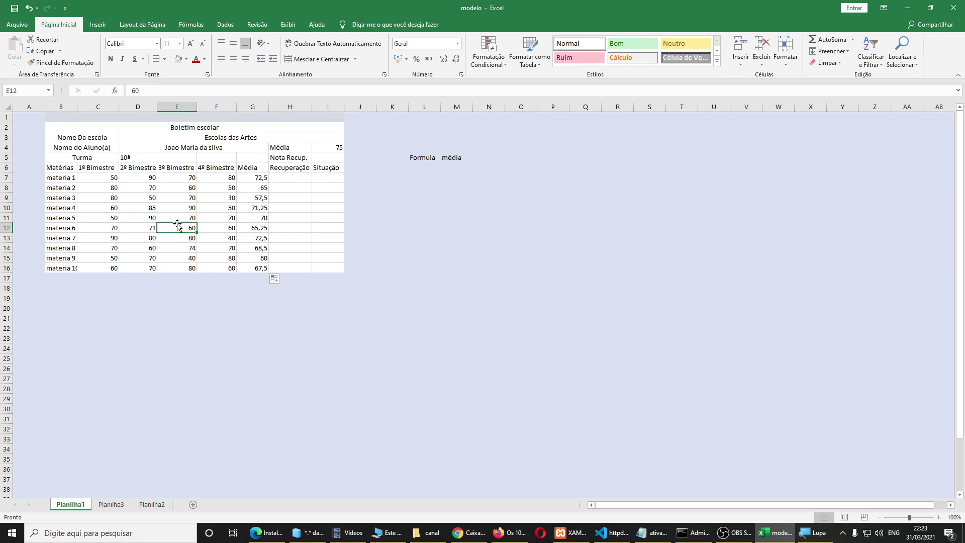
{"action": "type", "text": "faltou"}
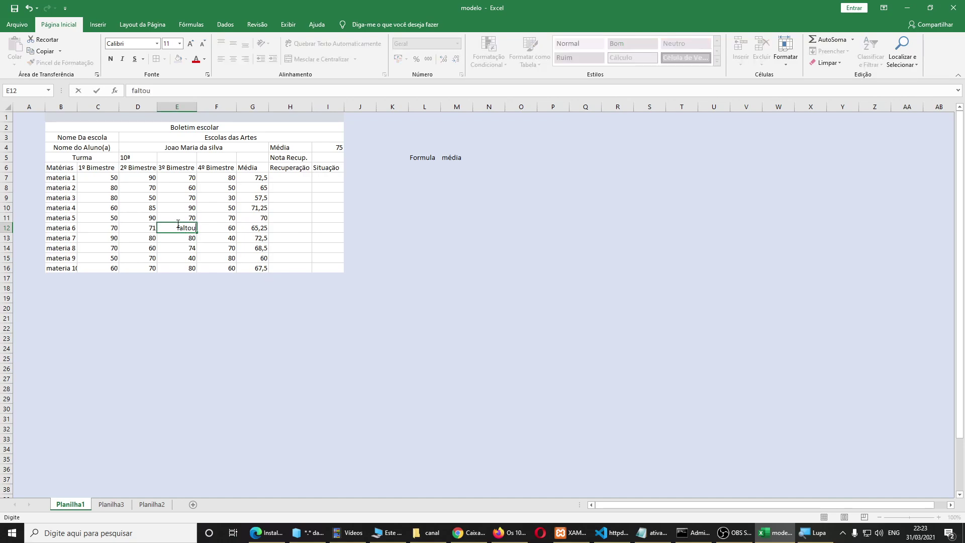
{"action": "key", "text": "Return"}
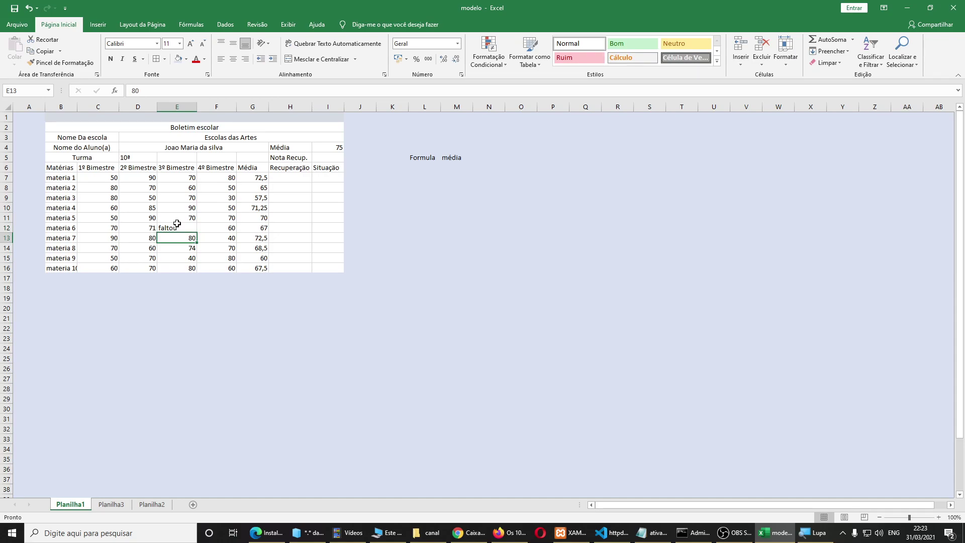
{"action": "left_click", "coordinate": [177, 223]}
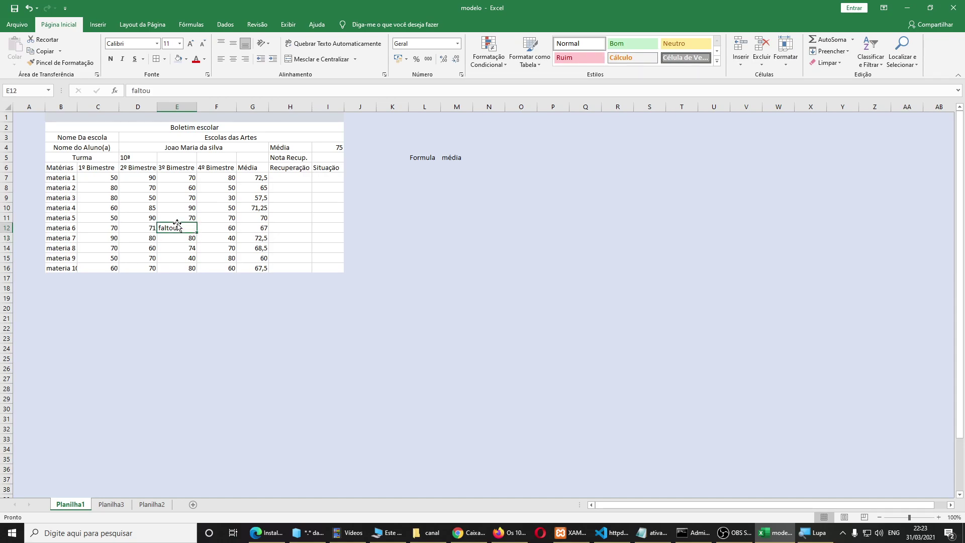
Examine how the text entry in E12 affects materia 6's Média in G12
{"action": "key", "text": "Right"}
{"action": "key", "text": "Right"}
{"action": "key", "text": "Left"}
{"action": "key", "text": "Right"}
{"action": "key", "text": "Left"}
{"action": "key", "text": "Right"}
{"action": "key", "text": "Left"}
{"action": "key", "text": "Right"}
{"action": "key", "text": "Left"}
{"action": "key", "text": "Right"}
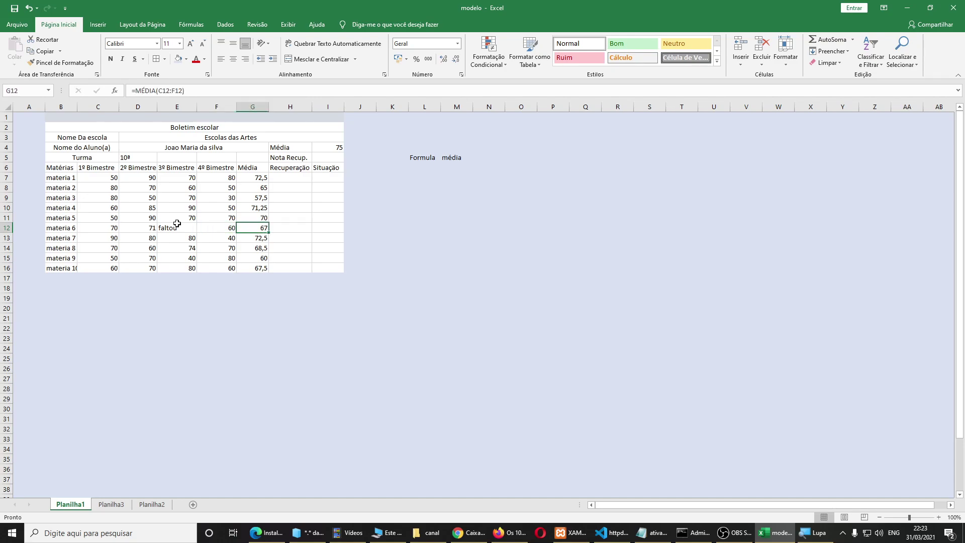
Set materia 6's 3º Bimestre grade in E12 to 50
{"action": "key", "text": "Left"}
{"action": "key", "text": "Left"}
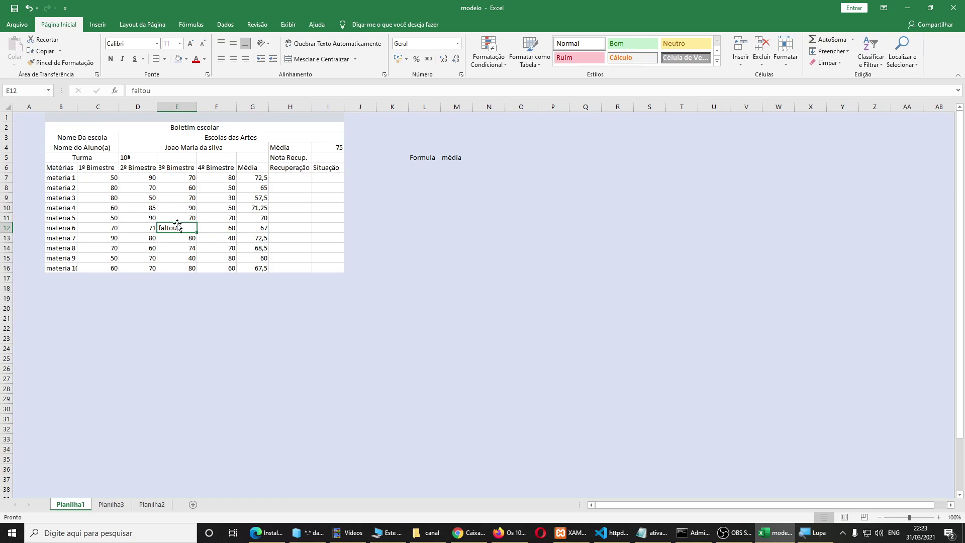
{"action": "type", "text": "50"}
{"action": "key", "text": "Return"}
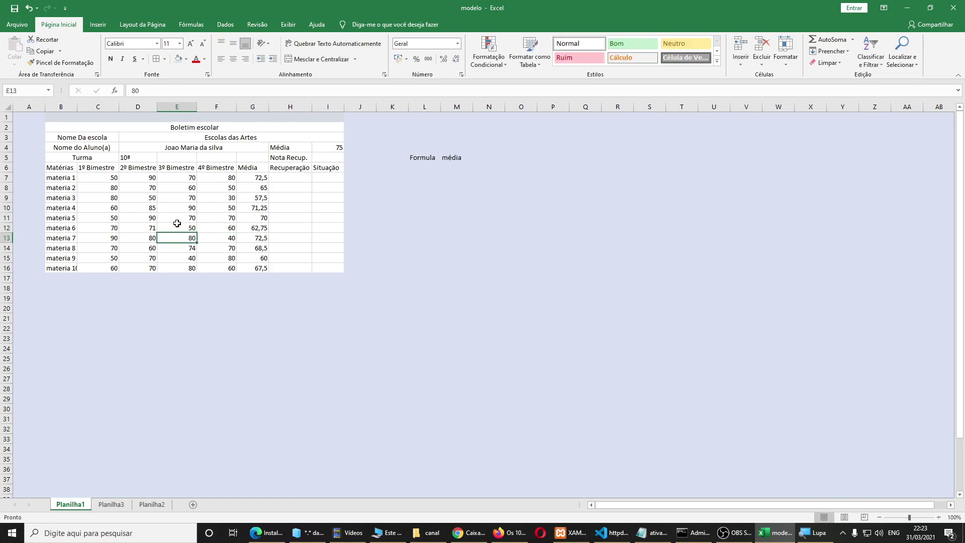
Review the Média column for all subjects and the neighbouring empty Recuperação column
{"action": "left_click", "coordinate": [178, 225]}
{"action": "key", "text": "Right"}
{"action": "key", "text": "Right"}
{"action": "key", "text": "Right"}
{"action": "key", "text": "Down"}
{"action": "key", "text": "Left"}
{"action": "key", "text": "Down"}
{"action": "key", "text": "Down"}
{"action": "key", "text": "Down"}
{"action": "key", "text": "Up"}
{"action": "key", "text": "Up"}
{"action": "key", "text": "Up"}
{"action": "key", "text": "Up"}
{"action": "key", "text": "Up"}
{"action": "key", "text": "Up"}
{"action": "key", "text": "Up"}
{"action": "key", "text": "Up"}
{"action": "key", "text": "Up"}
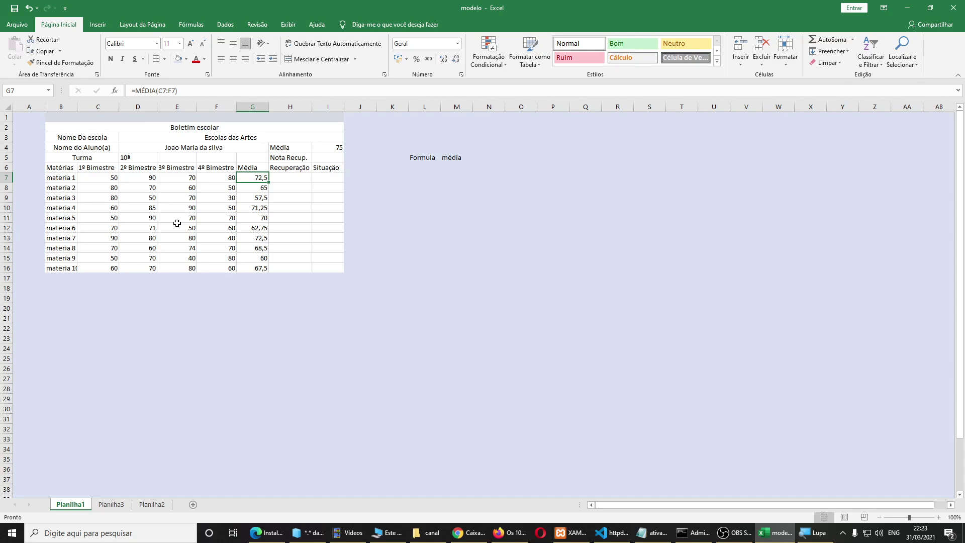
{"action": "key", "text": "Down"}
{"action": "key", "text": "Down"}
{"action": "key", "text": "Down"}
{"action": "key", "text": "Down"}
{"action": "key", "text": "Down"}
{"action": "key", "text": "Down"}
{"action": "key", "text": "Down"}
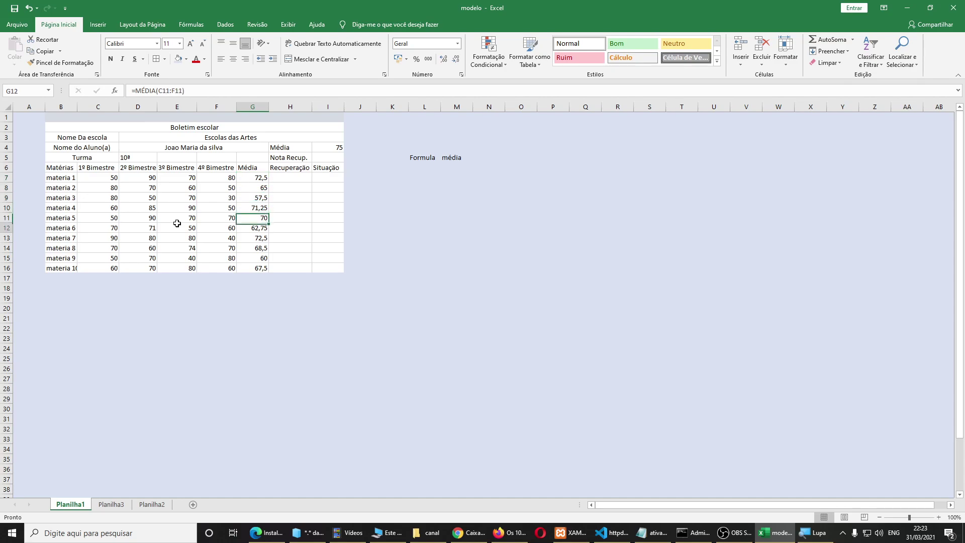
{"action": "key", "text": "Down"}
{"action": "key", "text": "Down"}
{"action": "key", "text": "Right"}
{"action": "key", "text": "Up"}
{"action": "key", "text": "Up"}
{"action": "key", "text": "Up"}
{"action": "key", "text": "Up"}
{"action": "key", "text": "Up"}
{"action": "key", "text": "Up"}
{"action": "key", "text": "Up"}
{"action": "key", "text": "Up"}
{"action": "key", "text": "Up"}
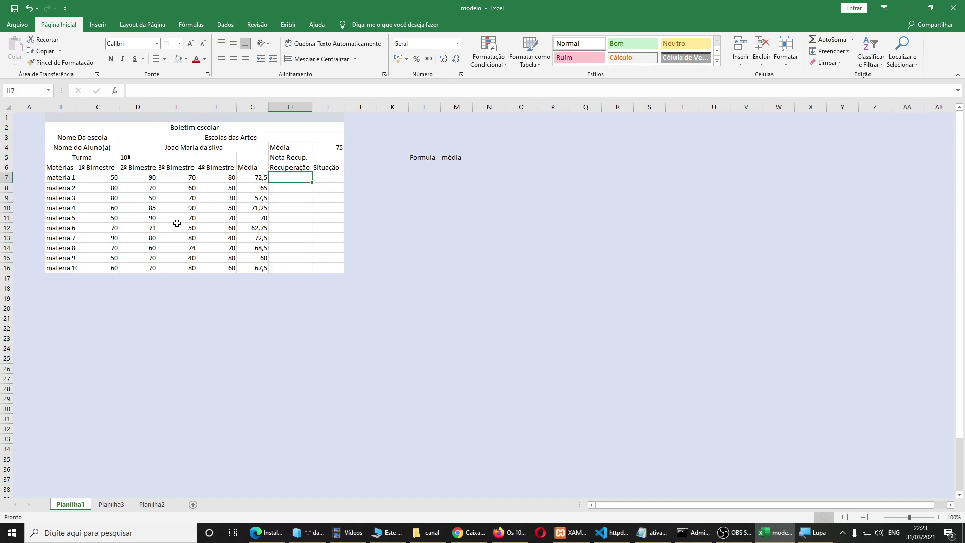
Add the note "Para Calcular a Media" in N5, beside the média entry of the formula list
{"action": "key", "text": "Right"}
{"action": "key", "text": "Right"}
{"action": "key", "text": "Right"}
{"action": "key", "text": "Right"}
{"action": "key", "text": "Right"}
{"action": "key", "text": "Up"}
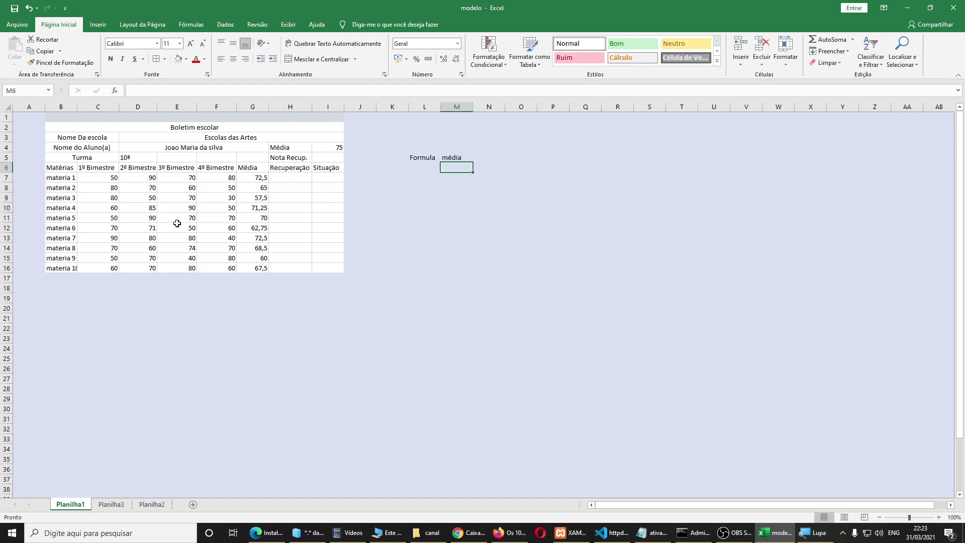
{"action": "key", "text": "Up"}
{"action": "key", "text": "Right"}
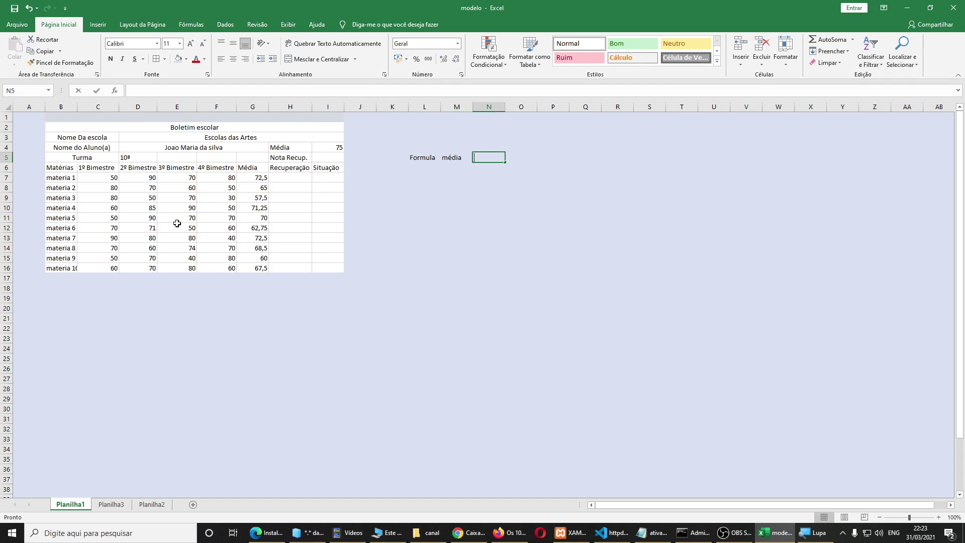
{"action": "type", "text": "Para Calcu"}
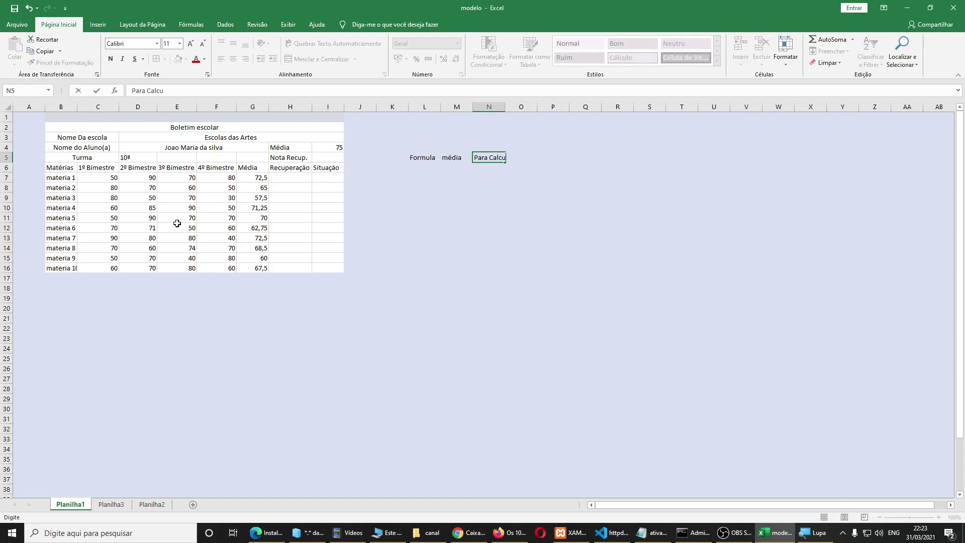
{"action": "type", "text": "lar a Media"}
{"action": "key", "text": "Return"}
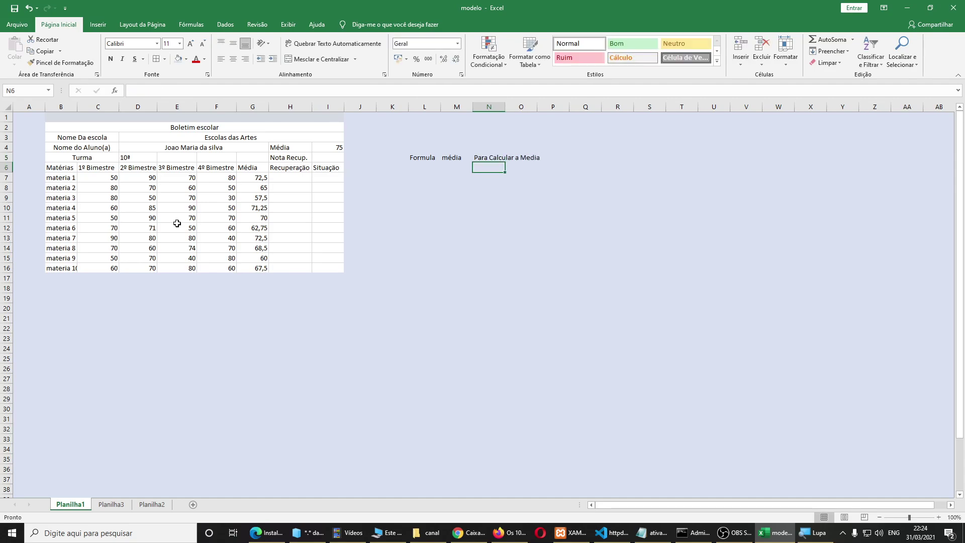
Add the SE function to the formula list in M6 and describe it in N6 as "Teste Logico"
{"action": "key", "text": "Left"}
{"action": "key", "text": "Left"}
{"action": "key", "text": "Right"}
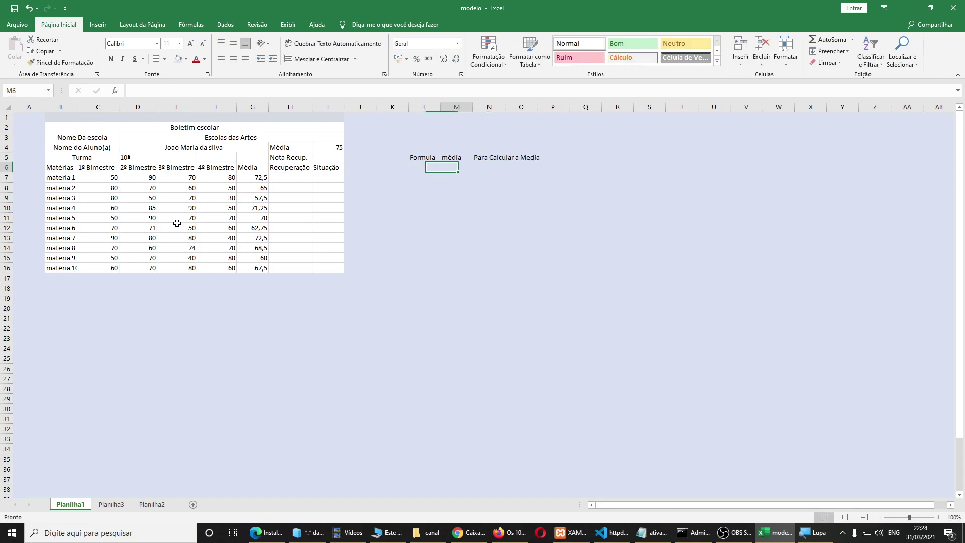
{"action": "type", "text": "SE"}
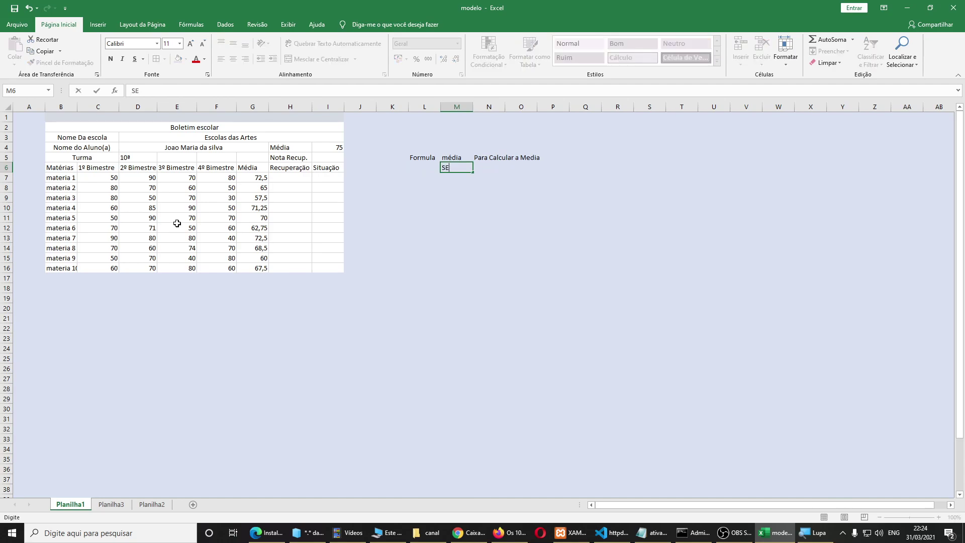
{"action": "key", "text": "Tab"}
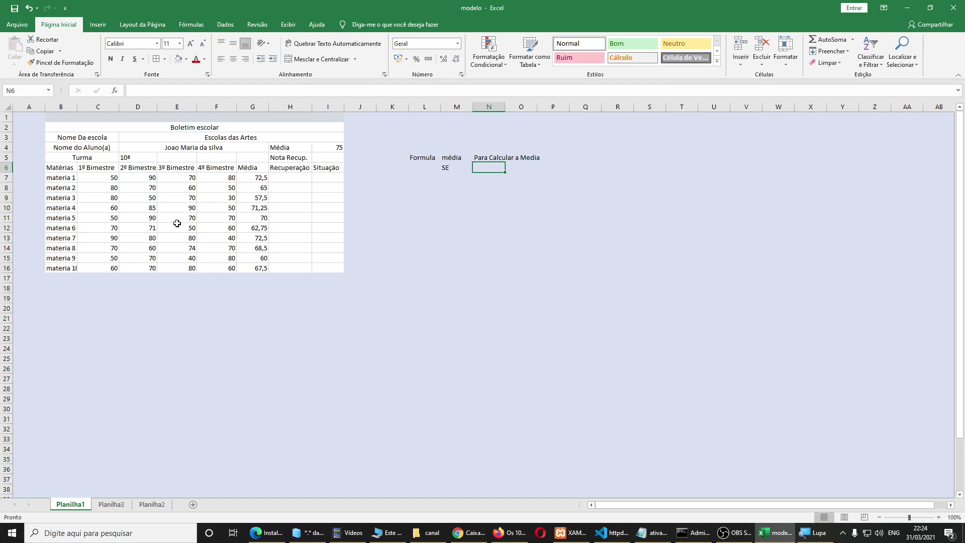
{"action": "type", "text": "Teste Logico"}
{"action": "key", "text": "Return"}
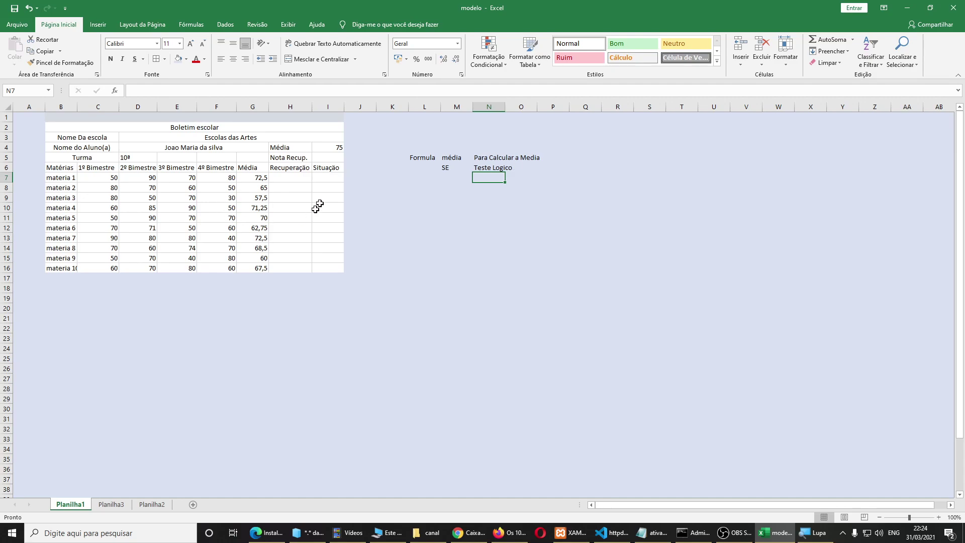
Compare materia 1's Média in G7 with the required Média in I4, and check its Recuperação cell
{"action": "left_click", "coordinate": [260, 179]}
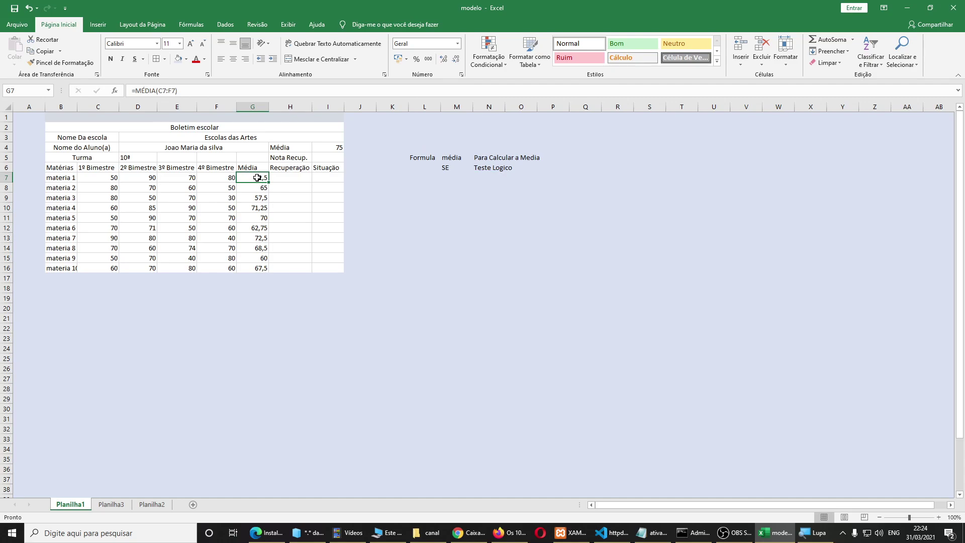
{"action": "left_click", "coordinate": [333, 148]}
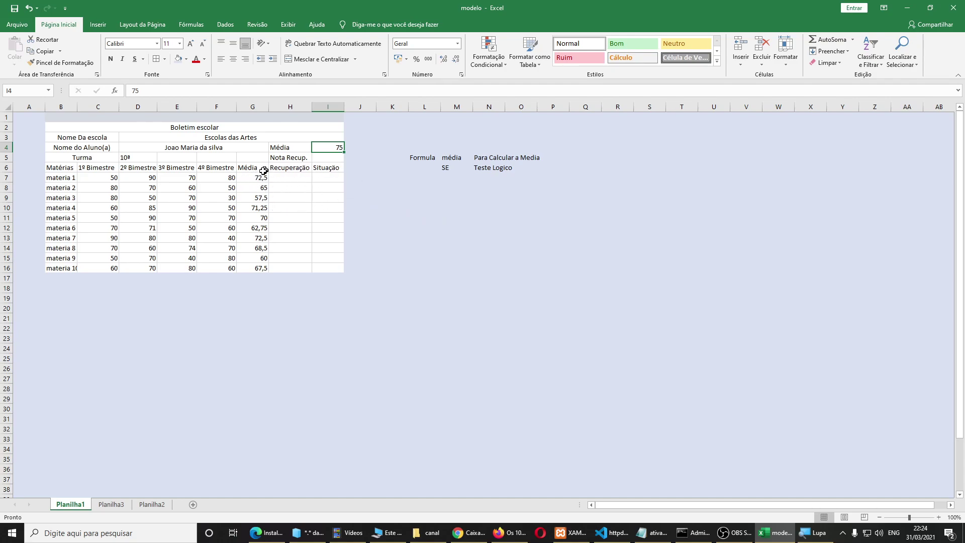
{"action": "left_click", "coordinate": [247, 176]}
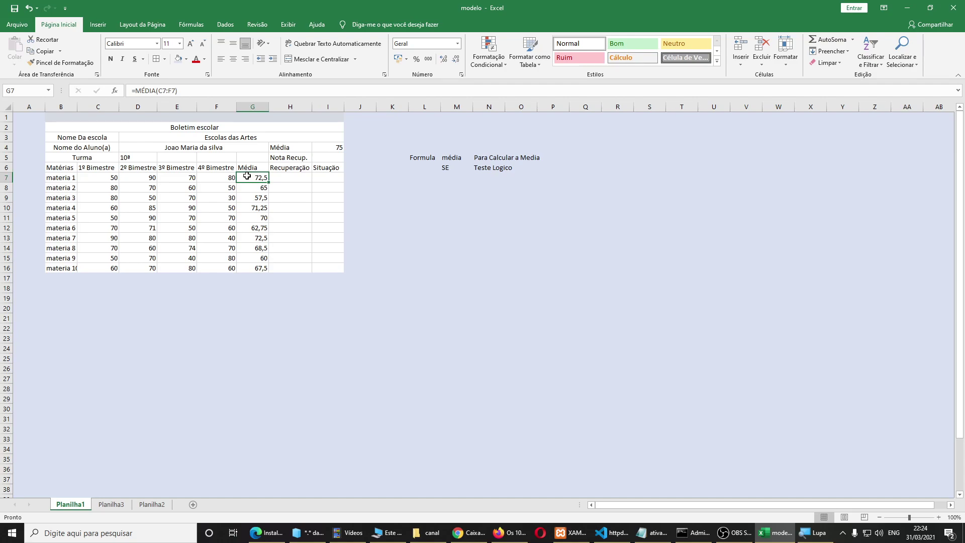
{"action": "left_click", "coordinate": [320, 148]}
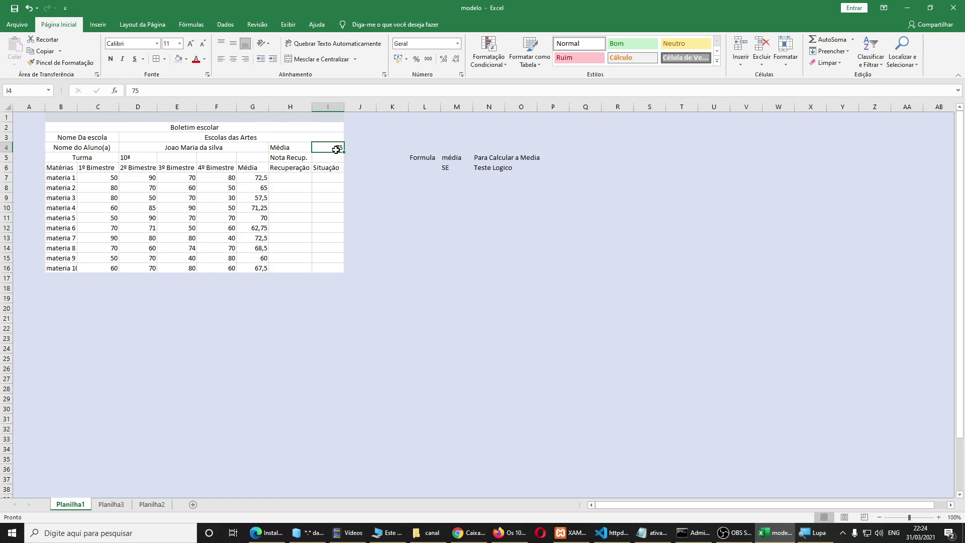
{"action": "left_click", "coordinate": [289, 179]}
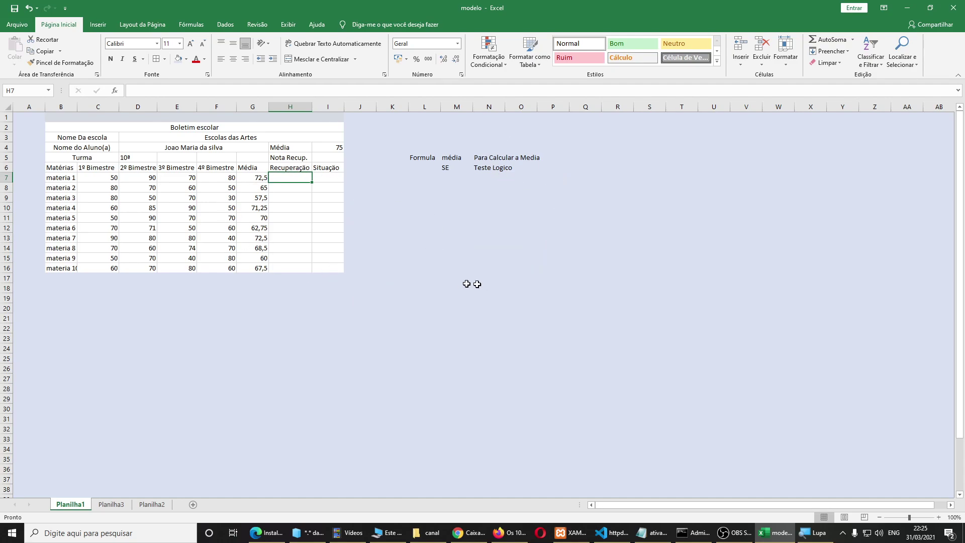
Write the SE condition in P6 as "Se Media da Materia for menor que a media estipulada"
{"action": "left_click", "coordinate": [559, 167]}
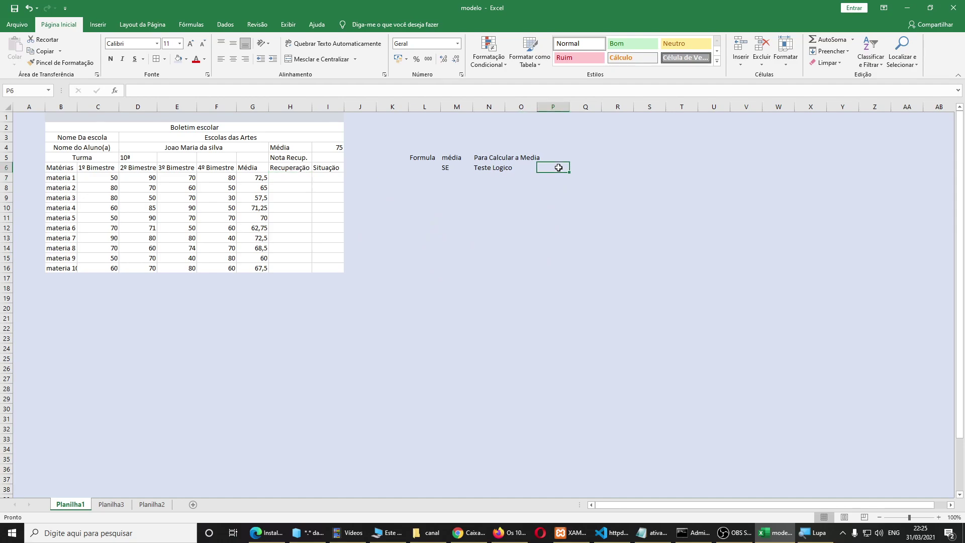
{"action": "type", "text": "Se Medi"}
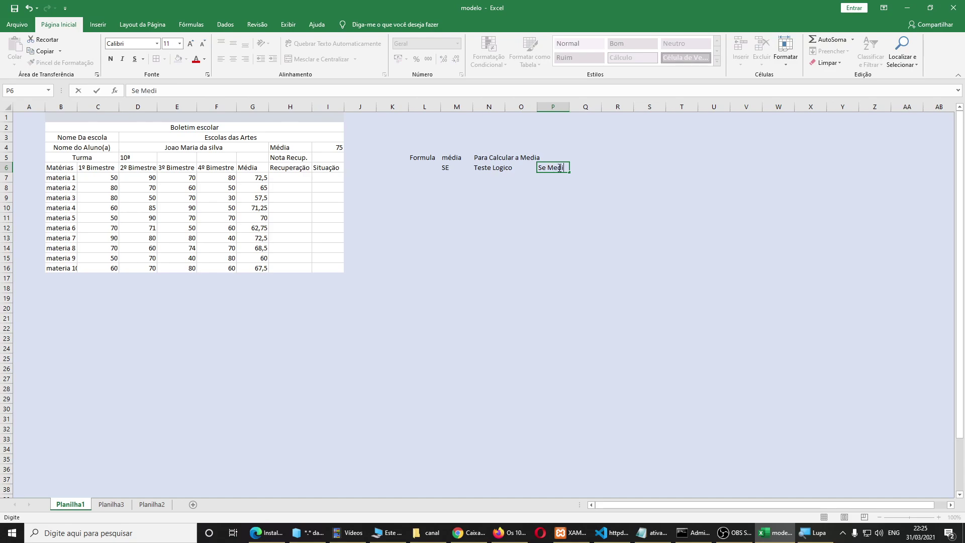
{"action": "type", "text": "a da Mateir"}
{"action": "key", "text": "BackSpace"}
{"action": "type", "text": "ria for menor que a media "}
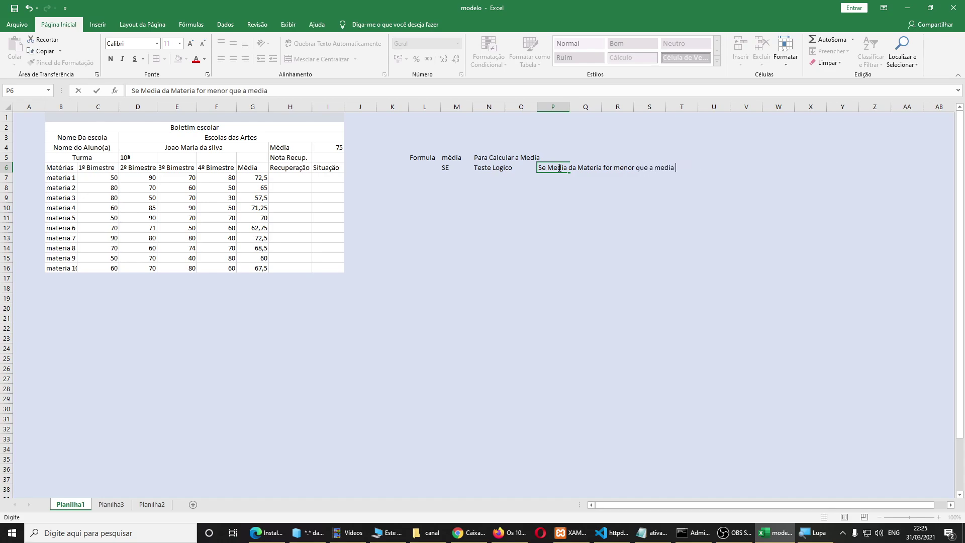
{"action": "type", "text": "estipulada"}
{"action": "key", "text": "Return"}
Extend the condition note in P6 with "recuperação caso Aprovado" at its end
{"action": "left_click", "coordinate": [559, 168]}
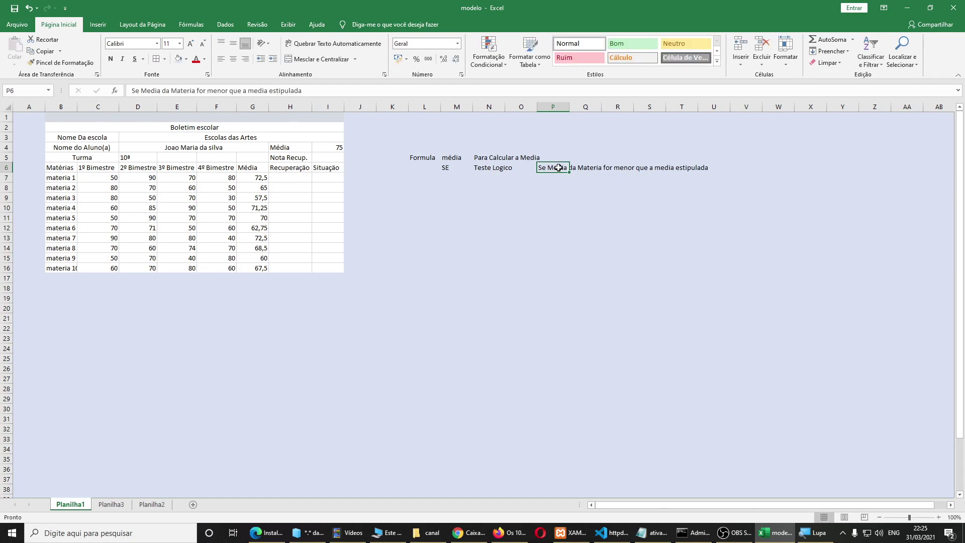
{"action": "key", "text": "Right"}
{"action": "key", "text": "Right"}
{"action": "key", "text": "Right"}
{"action": "key", "text": "Right"}
{"action": "key", "text": "Right"}
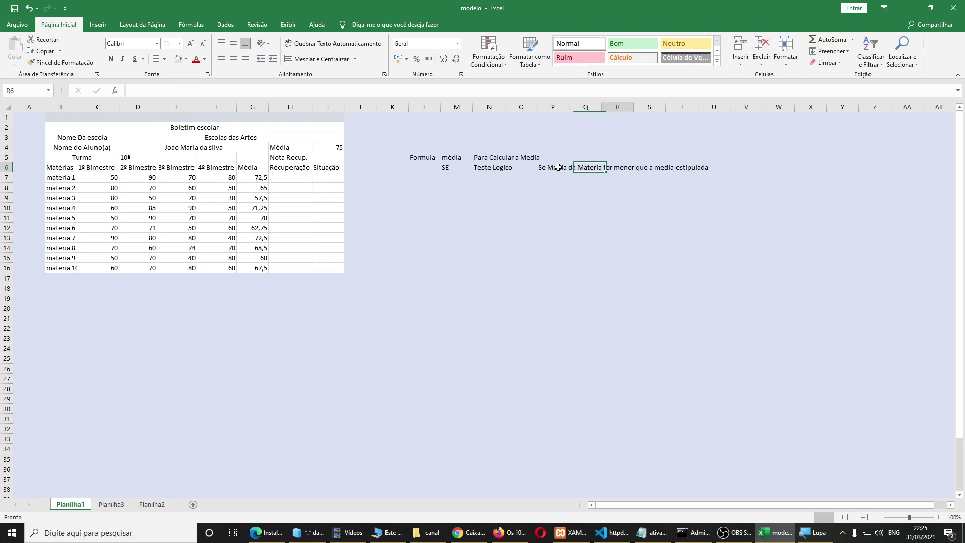
{"action": "key", "text": "Left"}
{"action": "key", "text": "Left"}
{"action": "key", "text": "Left"}
{"action": "key", "text": "Left"}
{"action": "key", "text": "Left"}
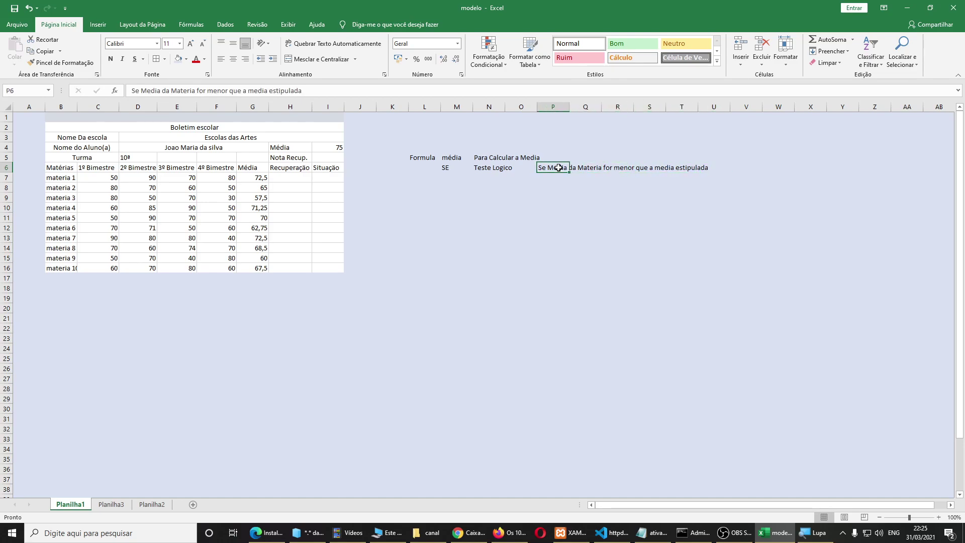
{"action": "key", "text": "F2"}
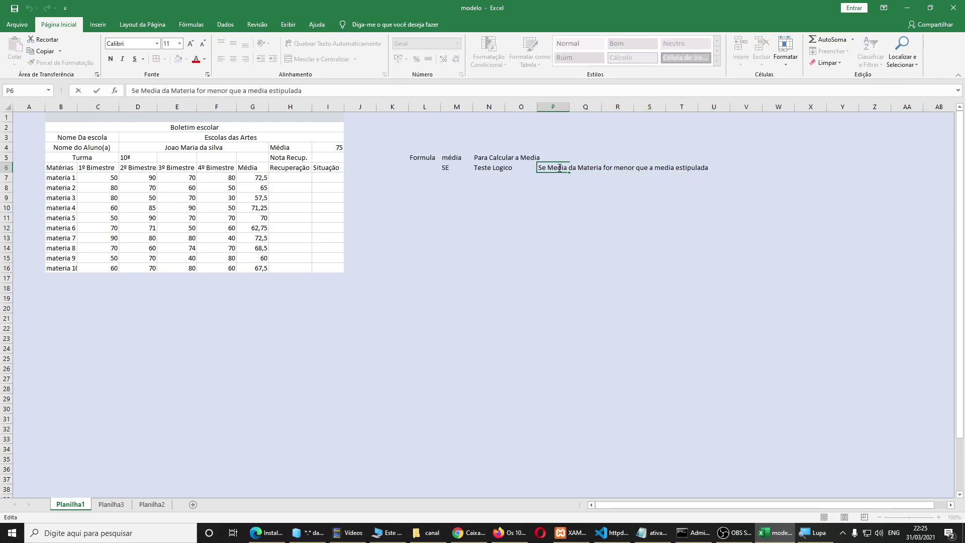
{"action": "type", "text": "recupera"}
{"action": "type", "text": "ç"}
{"action": "type", "text": "ão"}
{"action": "type", "text": " casa"}
{"action": "type", "text": "o "}
{"action": "type", "text": "Apro"}
{"action": "type", "text": "vado"}
{"action": "key", "text": "Return"}
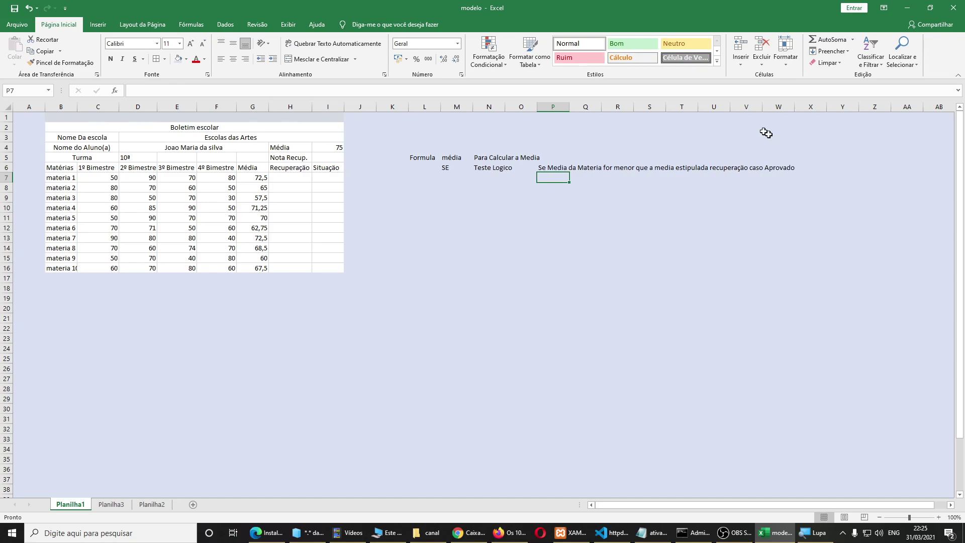
Set the 1º Bimestre grades to 60 for materia 1 and 80 for materia 5
{"action": "left_click", "coordinate": [293, 176]}
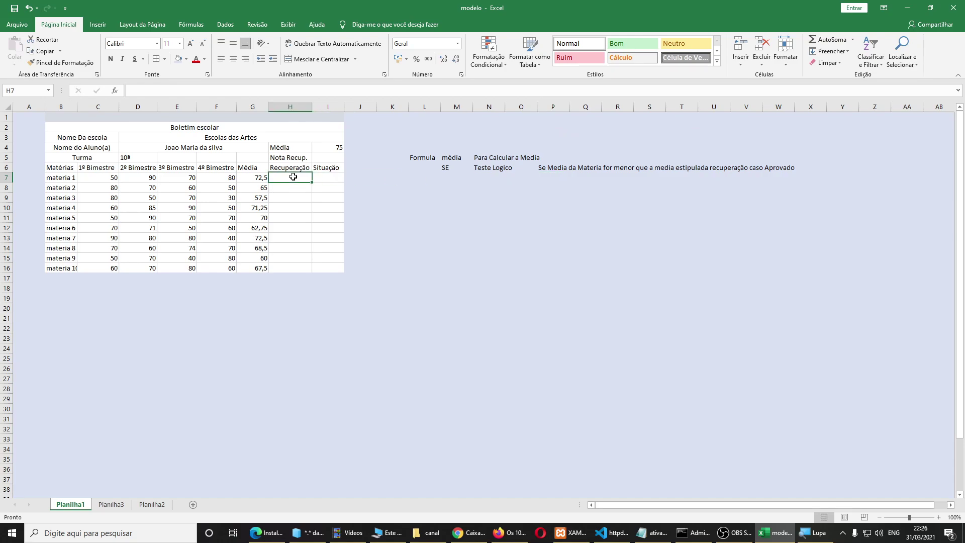
{"action": "left_click", "coordinate": [112, 179]}
{"action": "type", "text": "60"}
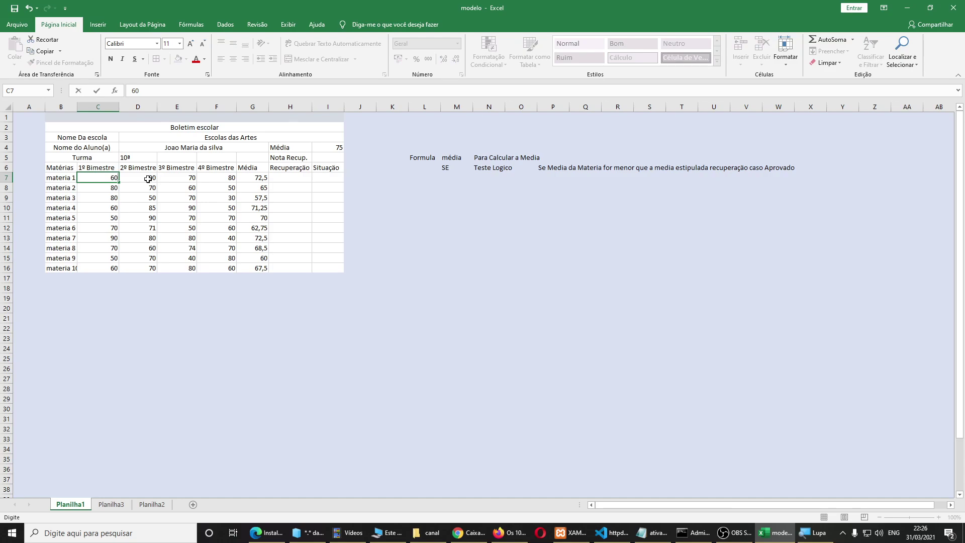
{"action": "key", "text": "Return"}
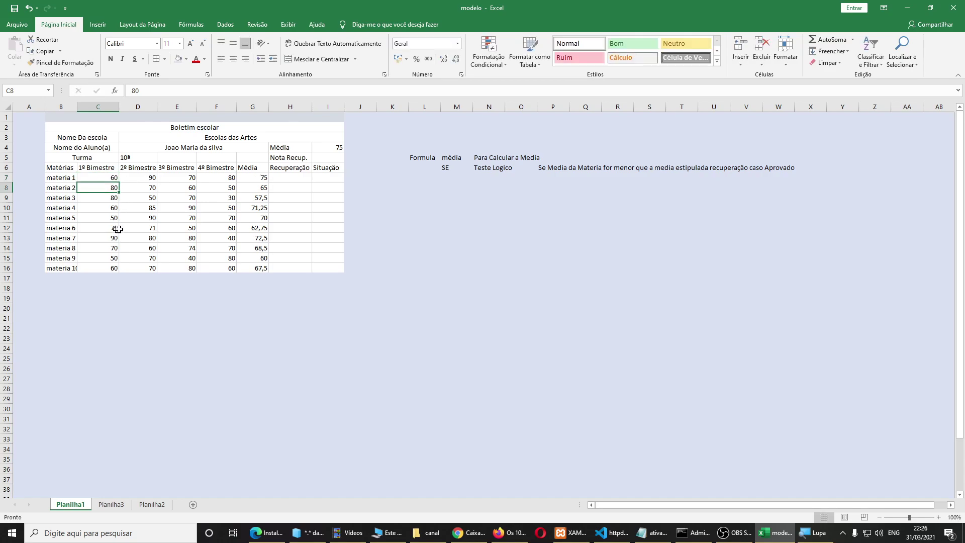
{"action": "left_click", "coordinate": [105, 220]}
{"action": "type", "text": "80"}
{"action": "key", "text": "Return"}
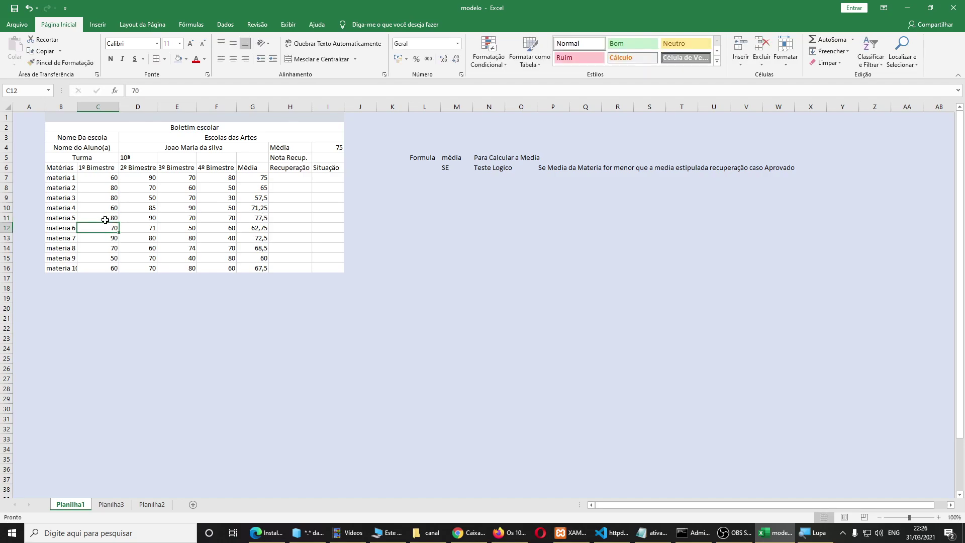
Set materia 9's 1º Bimestre grade to 90
{"action": "left_click", "coordinate": [105, 258]}
{"action": "type", "text": "80"}
{"action": "key", "text": "Return"}
{"action": "left_click", "coordinate": [105, 259]}
{"action": "type", "text": "90"}
{"action": "key", "text": "Return"}
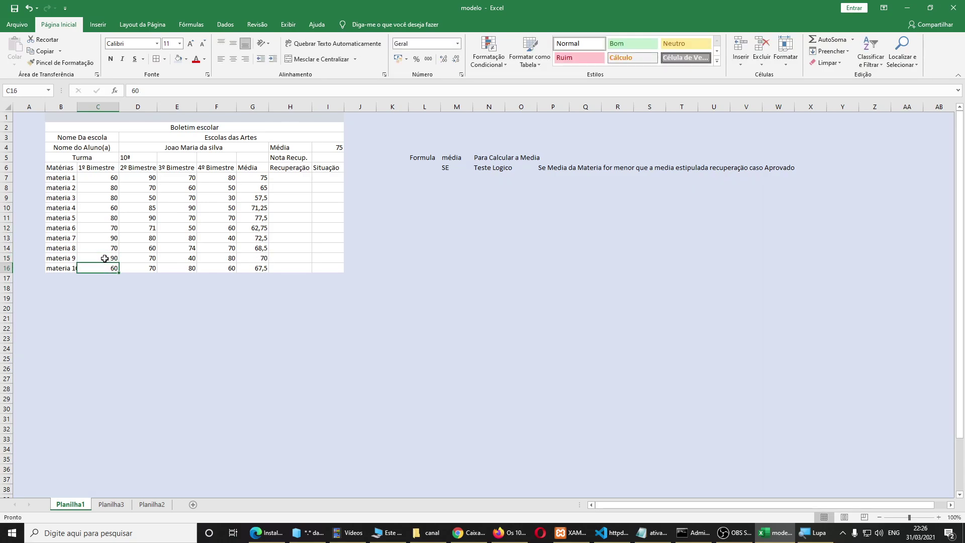
Set materia 9's 4º Bimestre grade to 85 and its 3º Bimestre grade to 60
{"action": "left_click", "coordinate": [199, 259]}
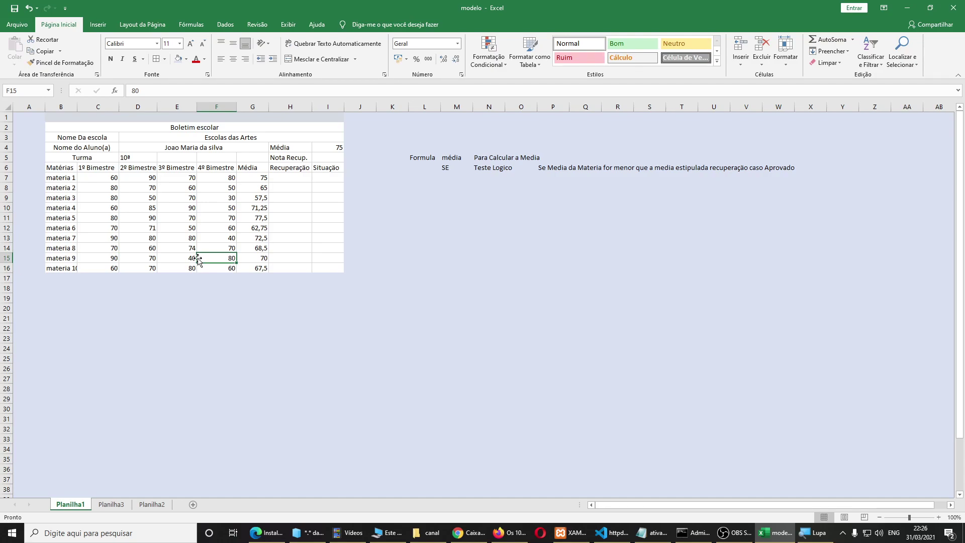
{"action": "type", "text": "85"}
{"action": "key", "text": "Return"}
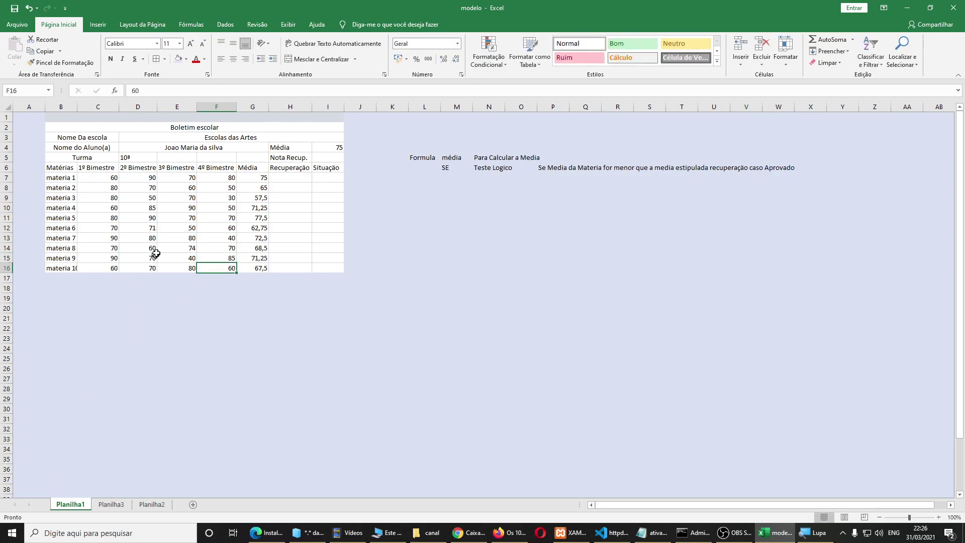
{"action": "left_click", "coordinate": [178, 257]}
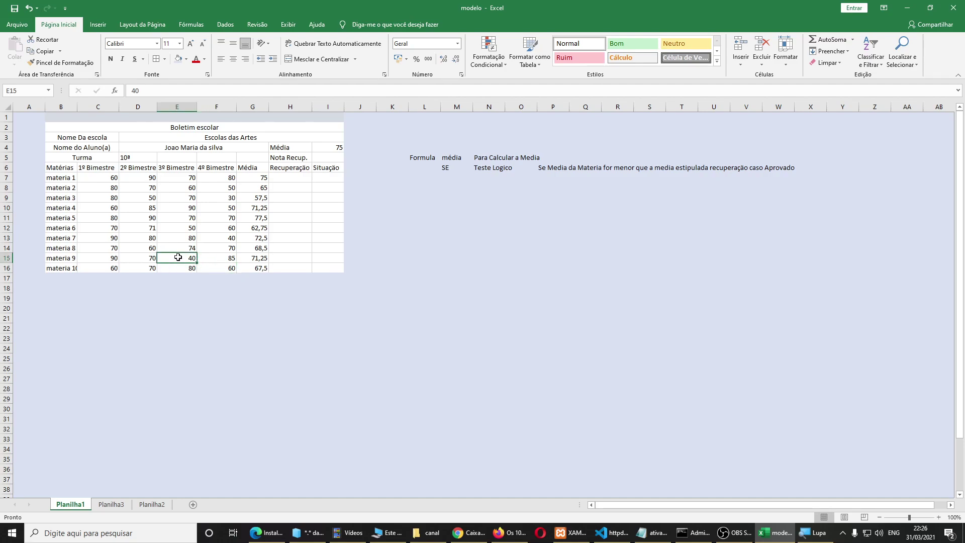
{"action": "type", "text": "60"}
{"action": "key", "text": "Return"}
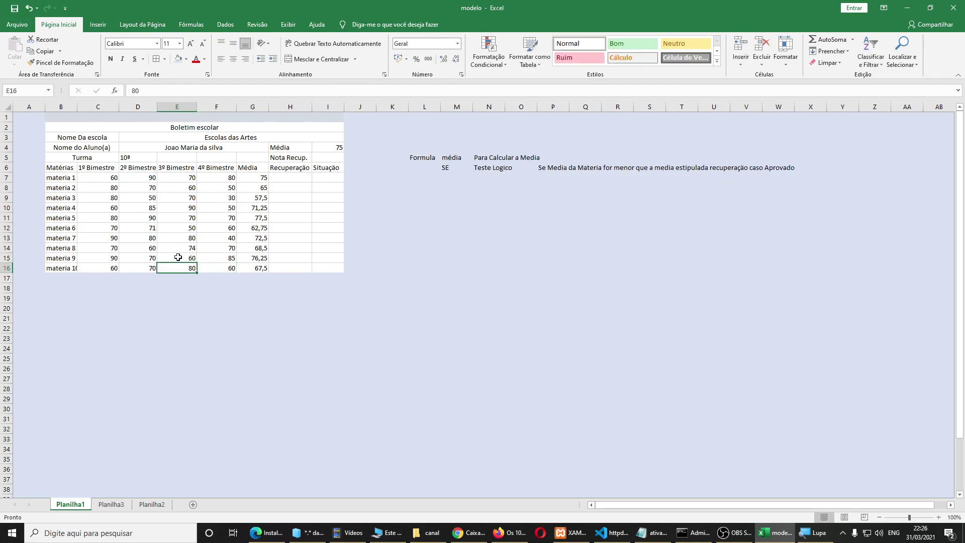
Start an SE formula in materia 1's Recuperação cell H7 with the logical test G7<I4
{"action": "left_click", "coordinate": [287, 177]}
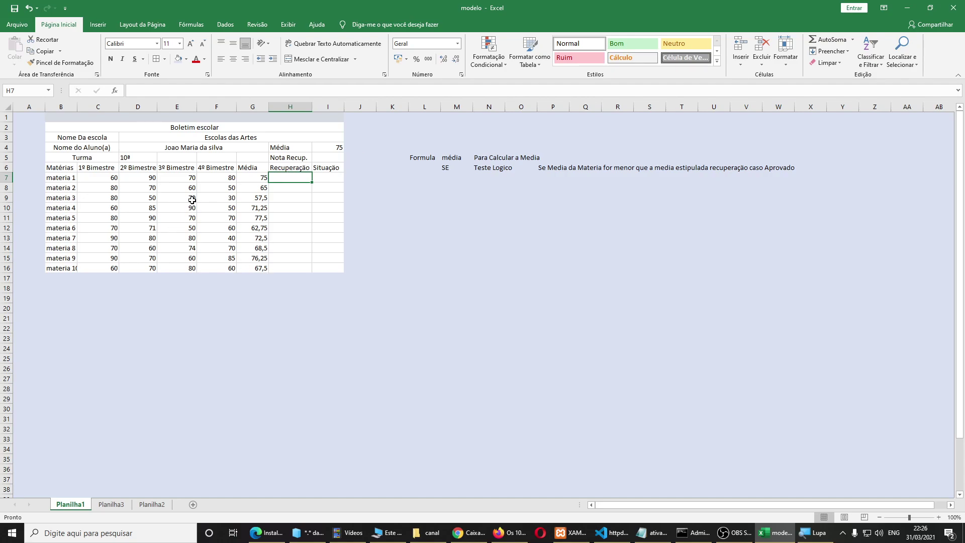
{"action": "type", "text": "="}
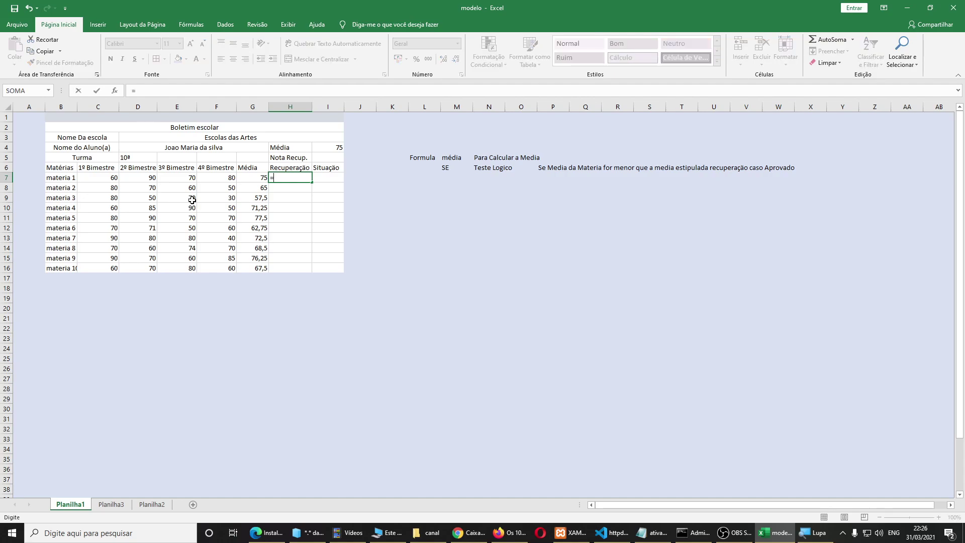
{"action": "type", "text": "se"}
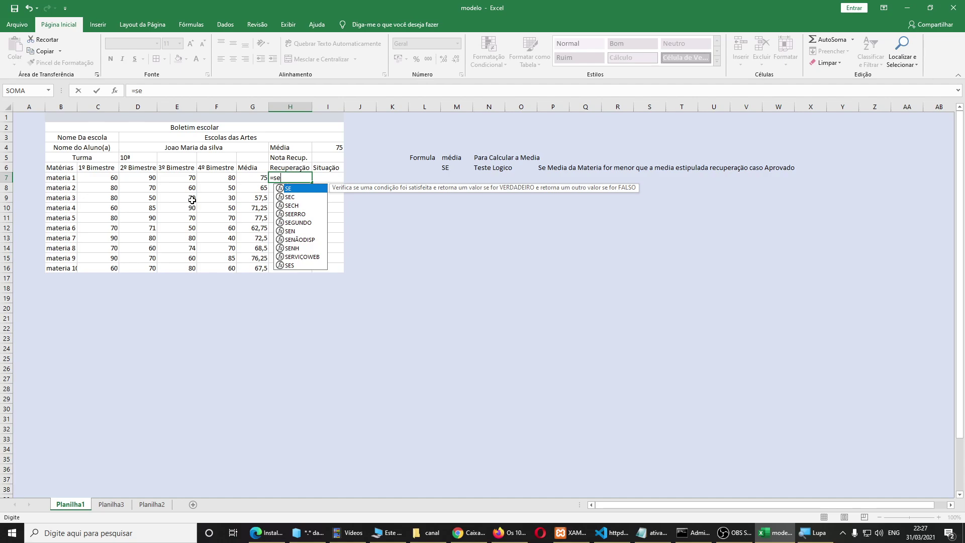
{"action": "type", "text": "("}
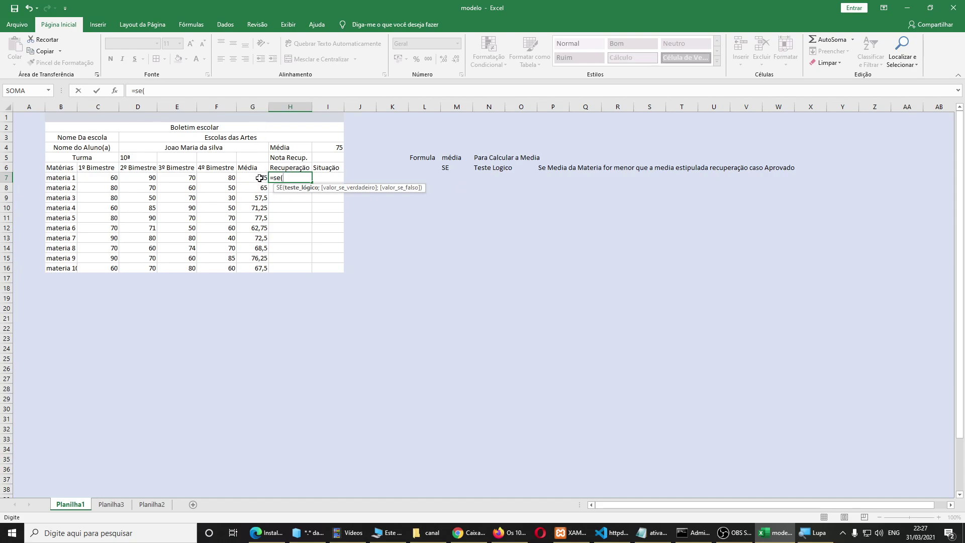
{"action": "type", "text": "g7<"}
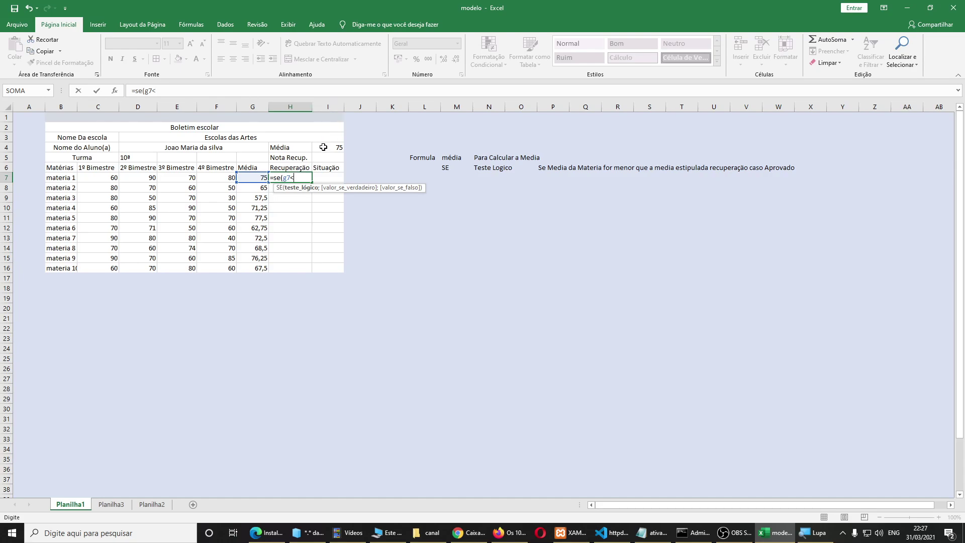
{"action": "type", "text": "i"}
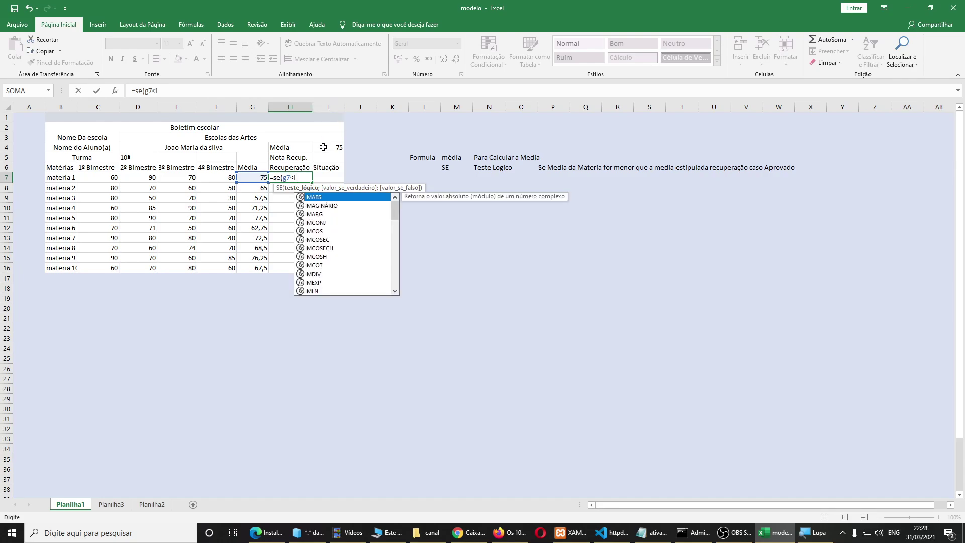
{"action": "type", "text": "4/"}
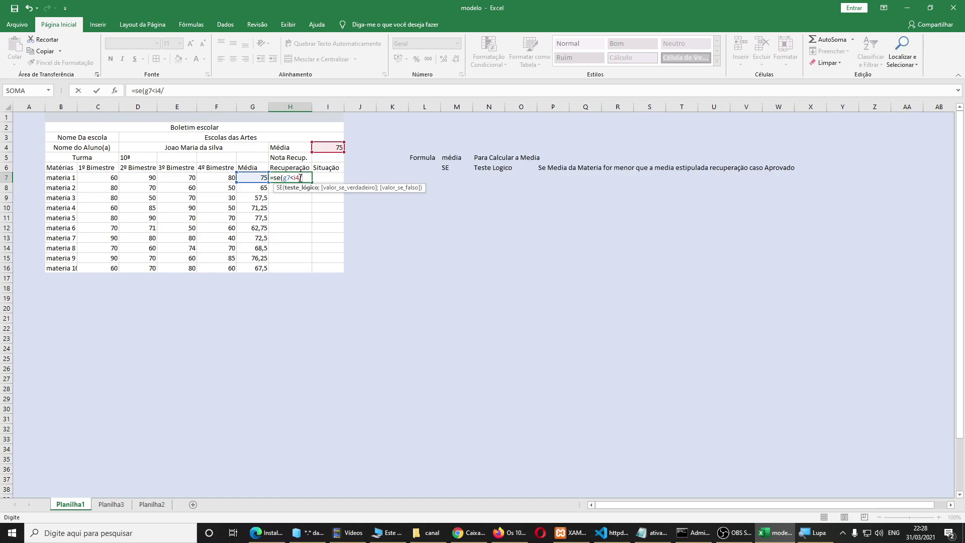
{"action": "key", "text": "BackSpace"}
{"action": "type", "text": ";"}
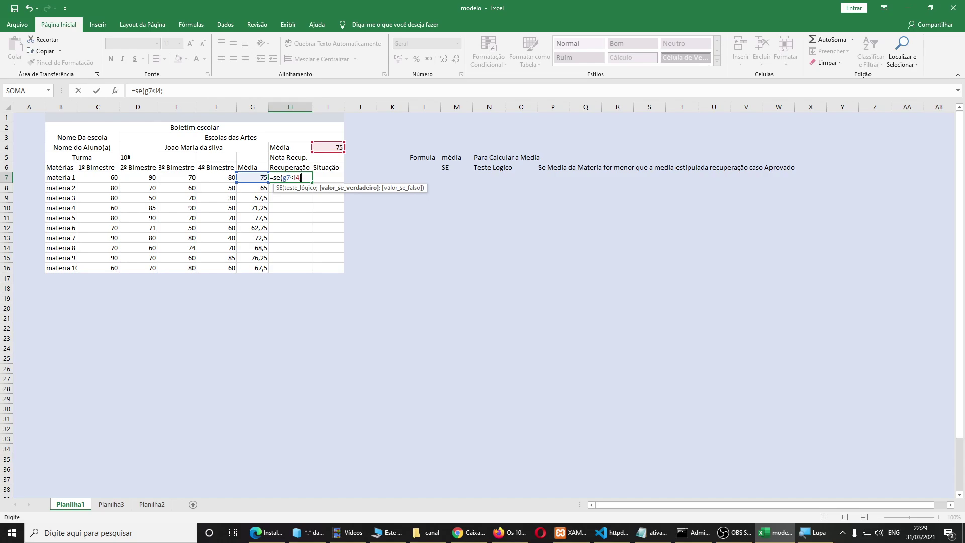
Complete the SE formula in H7 with "Recuperação" as the true value and "Aprovado" as the false value
{"action": "type", "text": "~Re"}
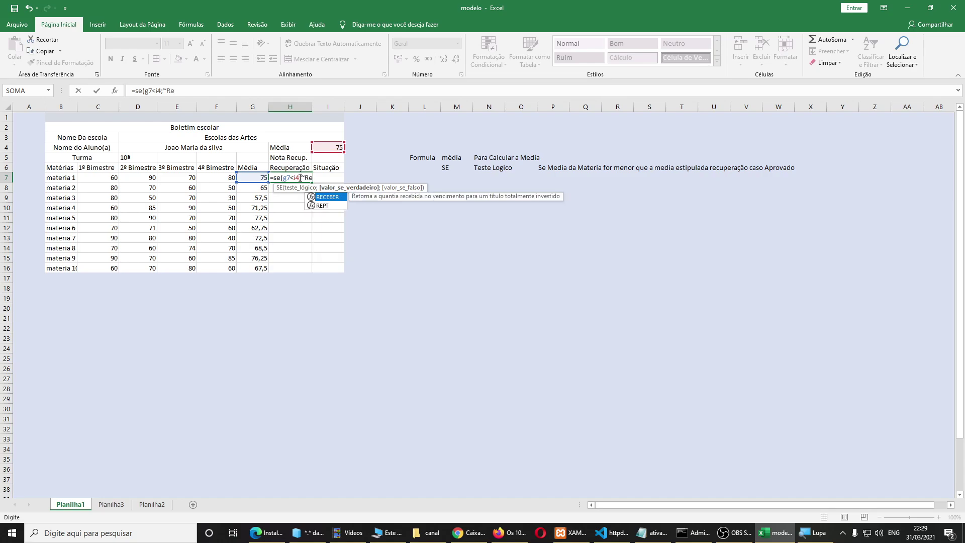
{"action": "key", "text": "BackSpace"}
{"action": "key", "text": "BackSpace"}
{"action": "key", "text": "BackSpace"}
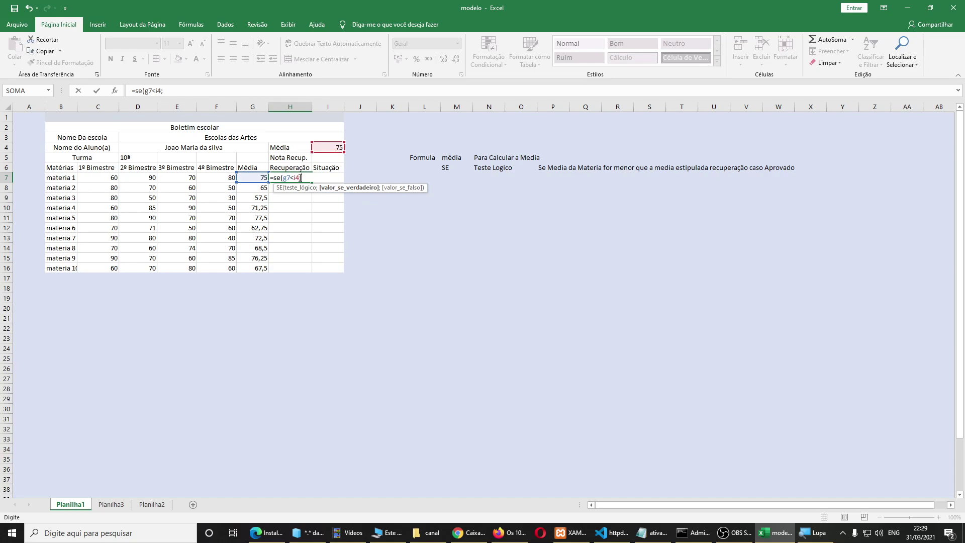
{"action": "type", "text": "\"Recuperação"}
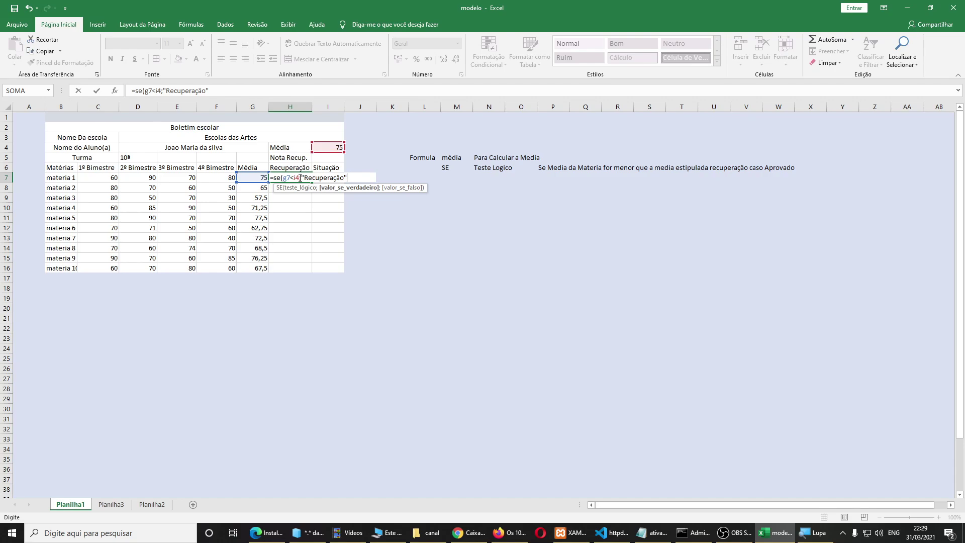
{"action": "type", "text": ";\"Aprovado"}
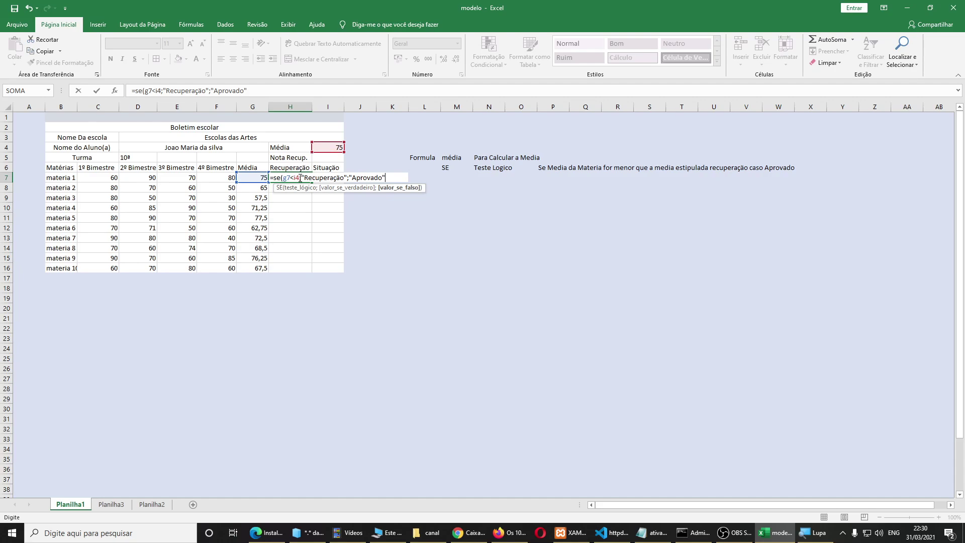
{"action": "type", "text": ")"}
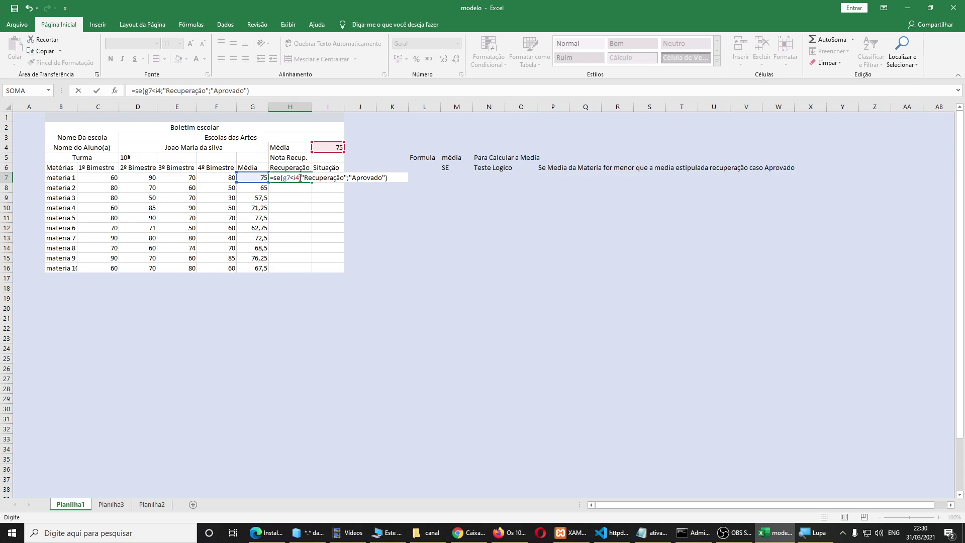
{"action": "key", "text": "Return"}
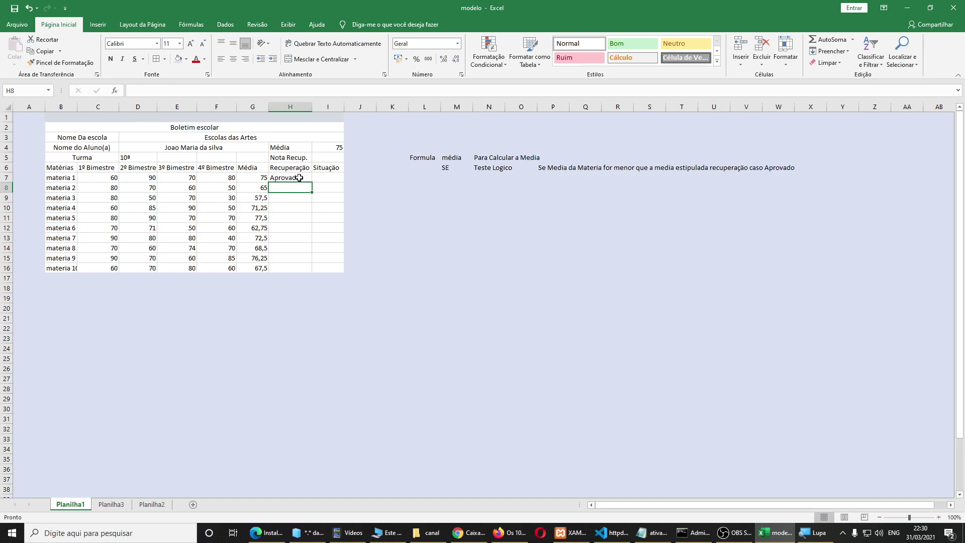
Try the test G7<=I4 in H7's SE formula, and restore it to G7<I4
{"action": "left_click", "coordinate": [299, 177]}
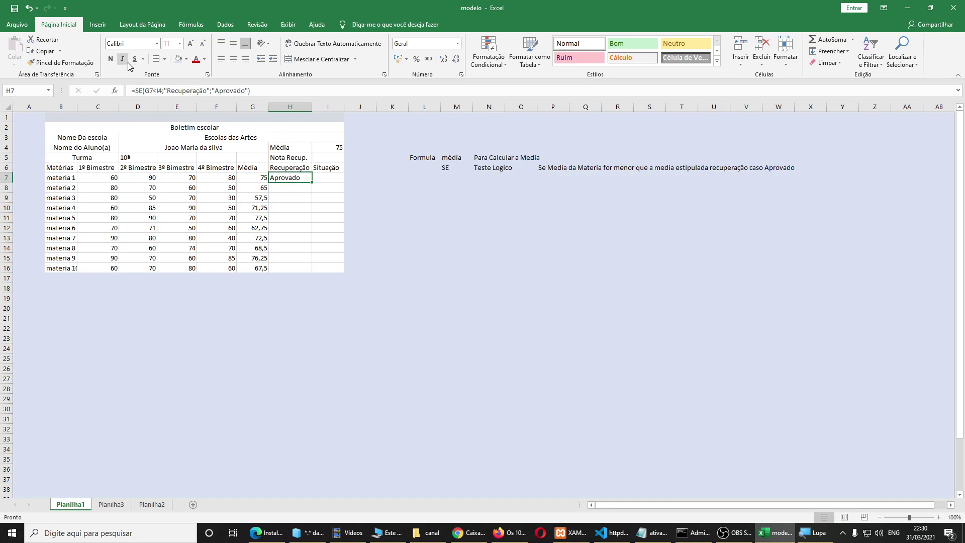
{"action": "left_click", "coordinate": [155, 91]}
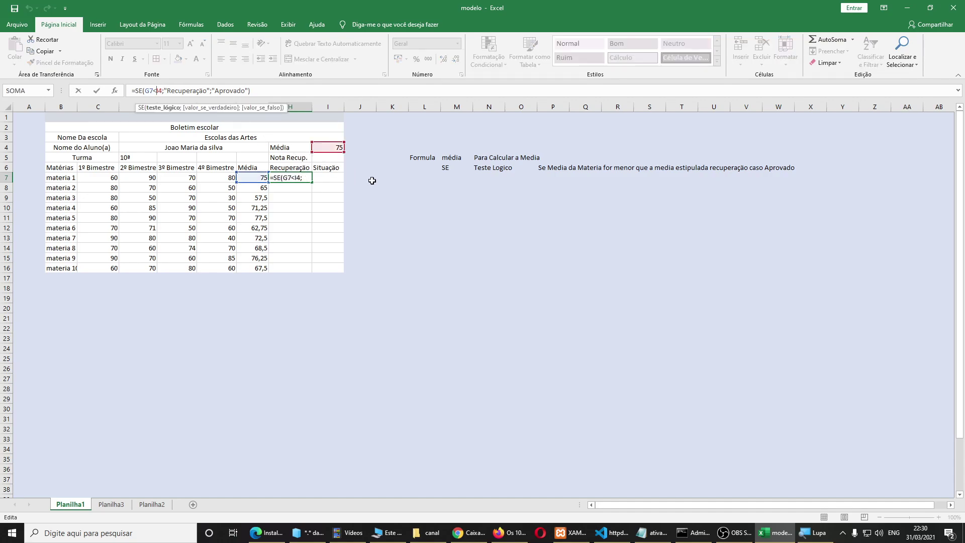
{"action": "type", "text": "="}
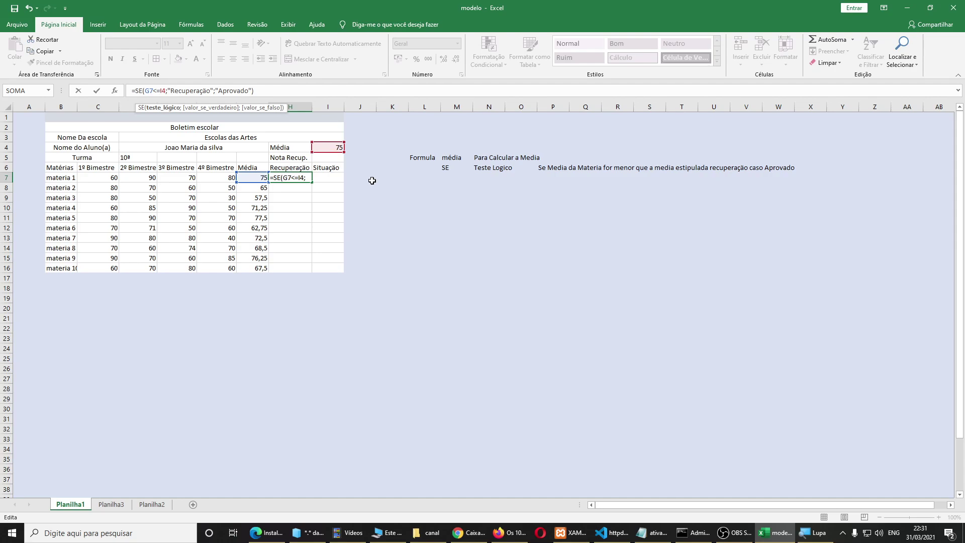
{"action": "key", "text": "BackSpace"}
{"action": "key", "text": "ctrl+Return"}
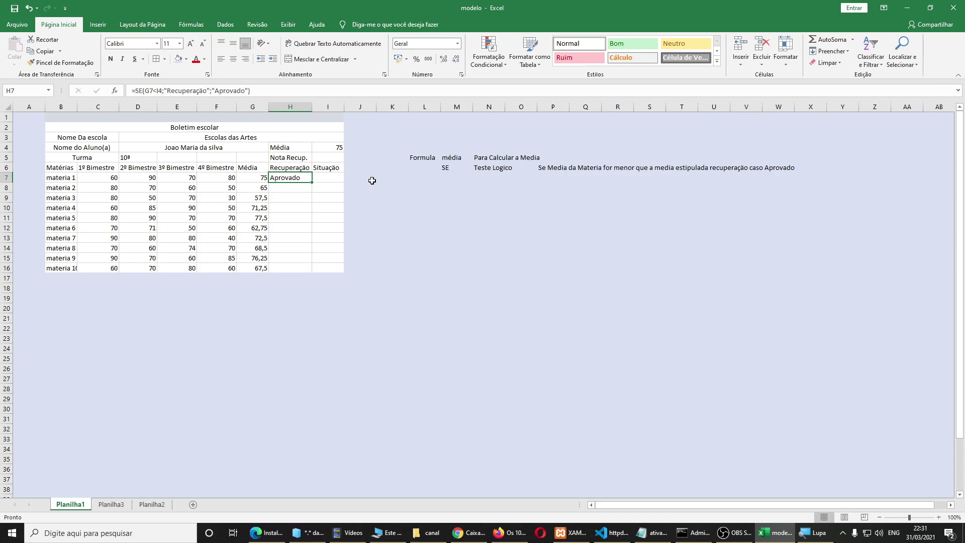
Start an SE formula in materia 2's Recuperação cell H8 with the logical test G8<I4
{"action": "key", "text": "Down"}
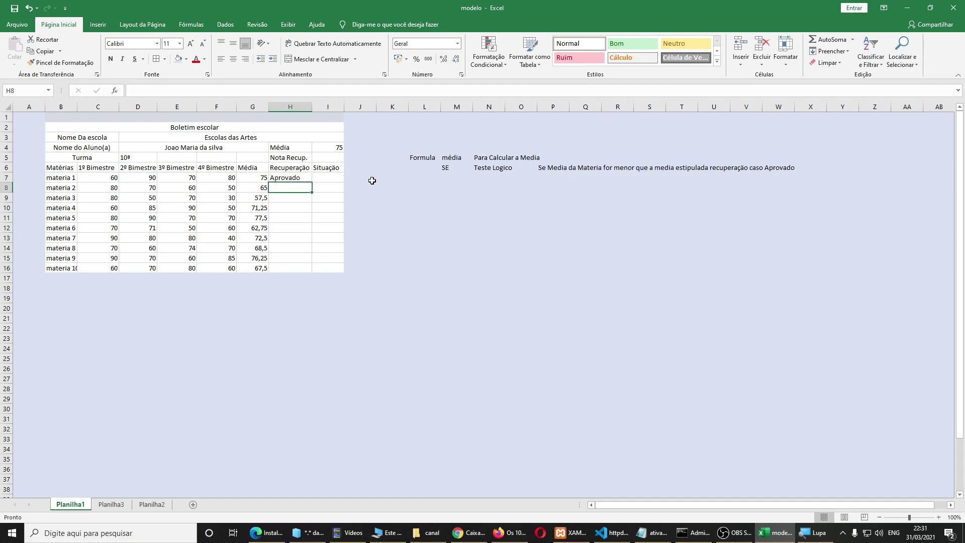
{"action": "type", "text": "="}
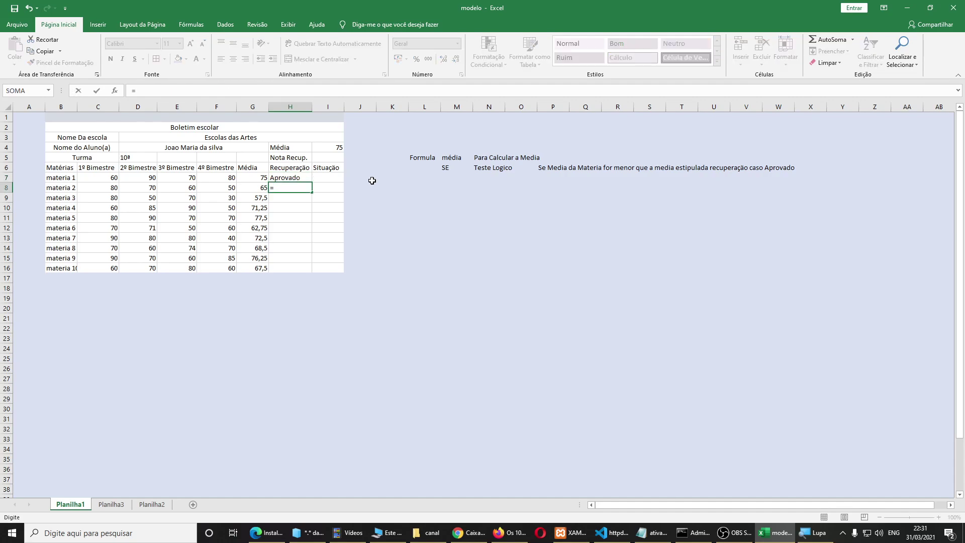
{"action": "type", "text": "se"}
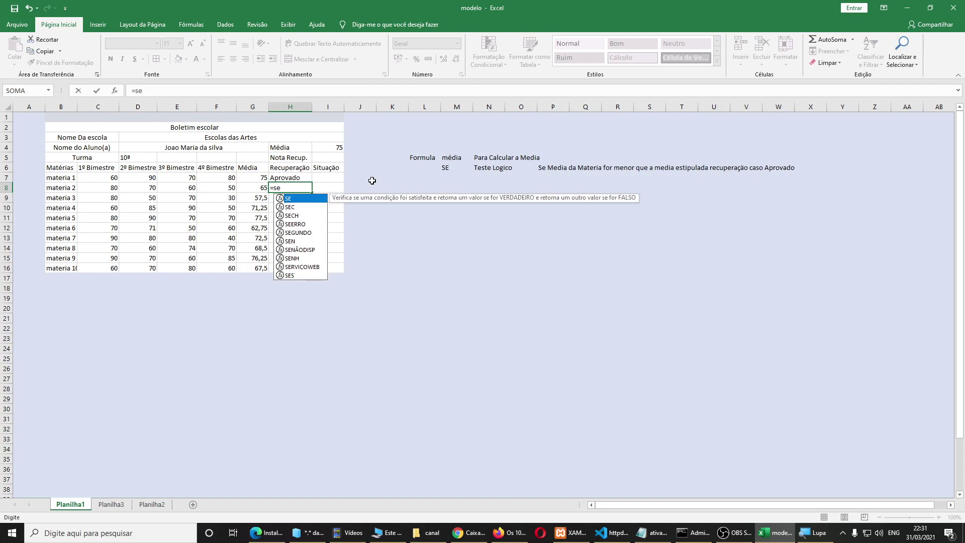
{"action": "type", "text": "("}
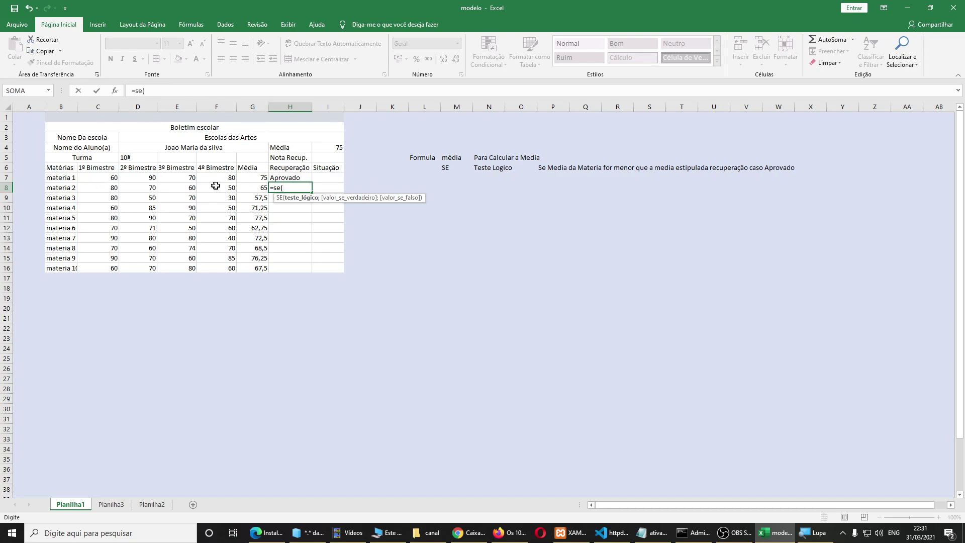
{"action": "left_click", "coordinate": [254, 188]}
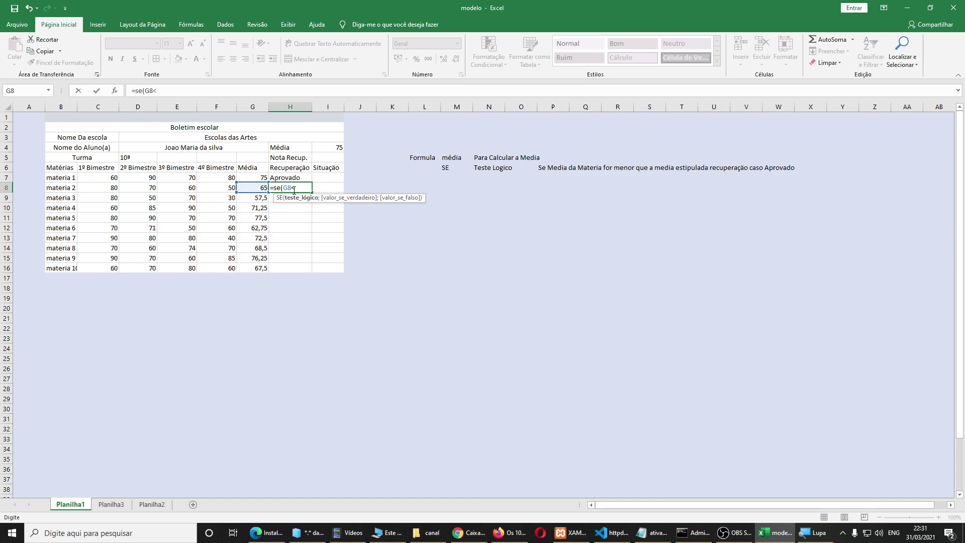
{"action": "left_click", "coordinate": [326, 147]}
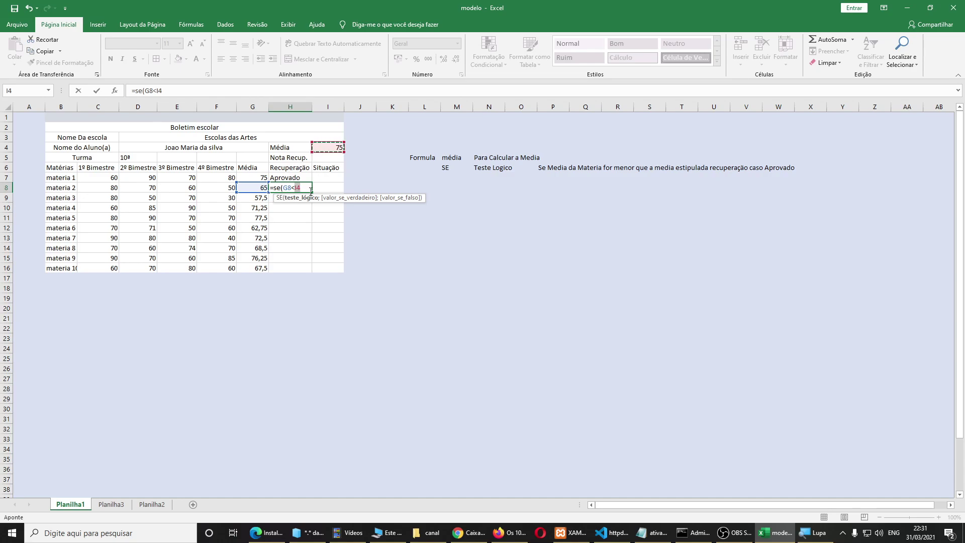
{"action": "type", "text": ";"}
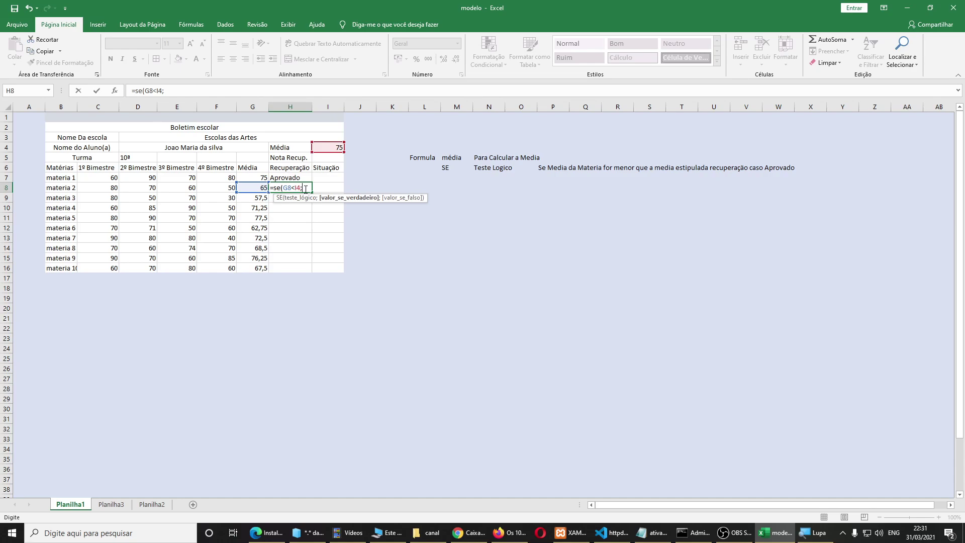
Complete the SE formula in H8 with "Recuperação" as the true value and "Aprovado" as the false value
{"action": "type", "text": "\"ReecuperaçÃ"}
{"action": "key", "text": "BackSpace"}
{"action": "type", "text": "ão"}
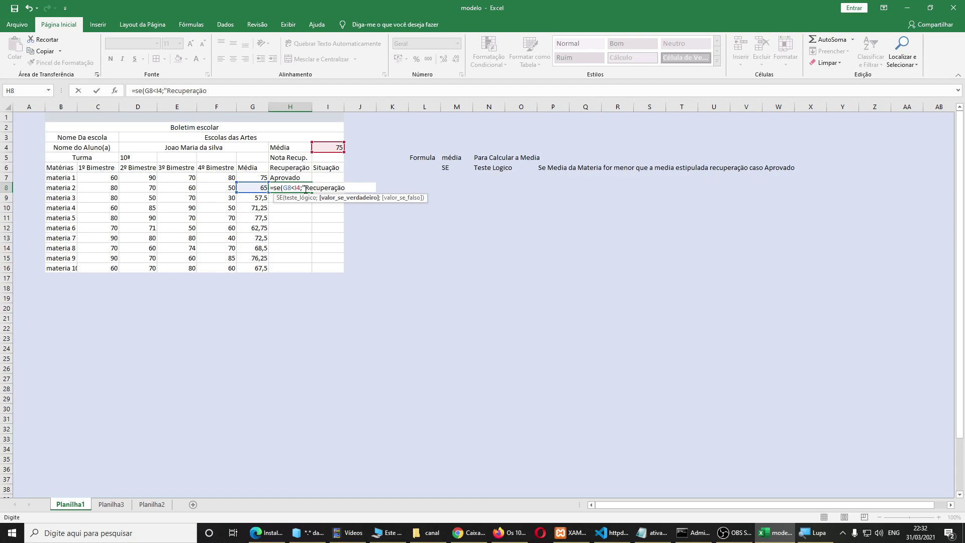
{"action": "type", "text": "\";\"Aprovado"}
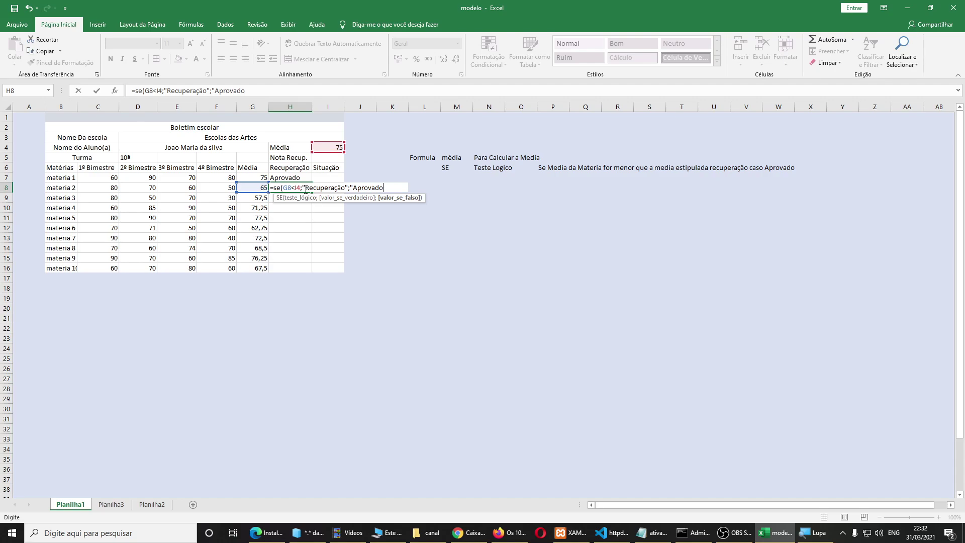
{"action": "type", "text": "\")"}
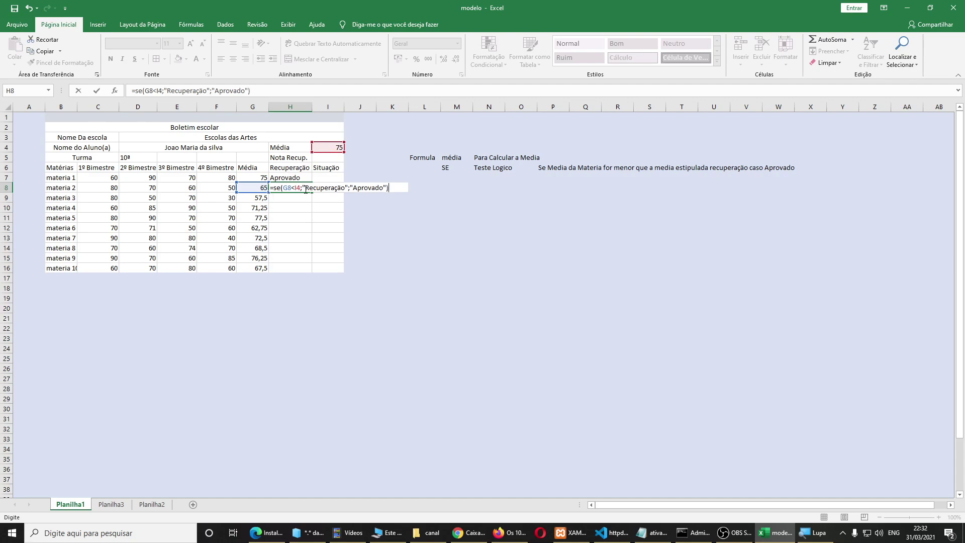
{"action": "key", "text": "Return"}
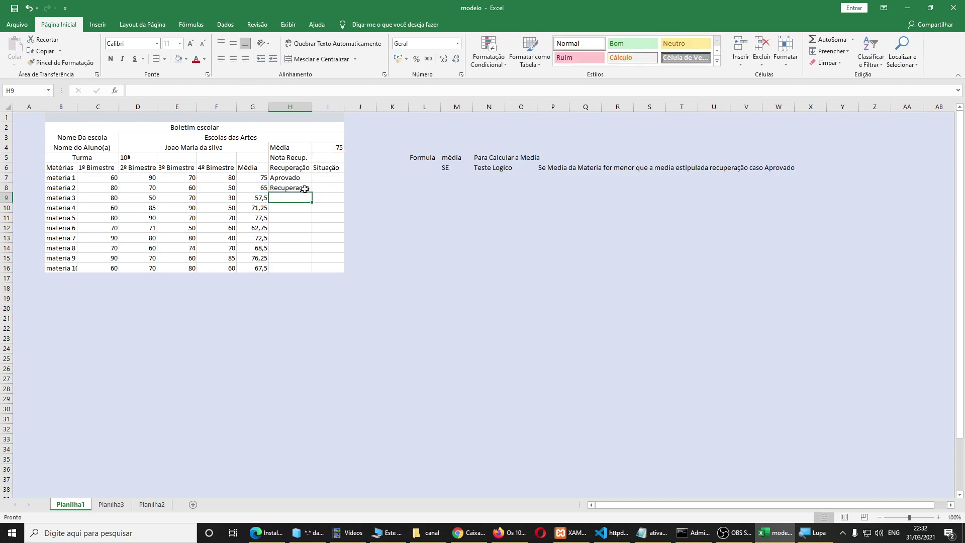
Fill H8's SE formula down the Recuperação column through materia 10's cell H16
{"action": "left_click", "coordinate": [305, 189]}
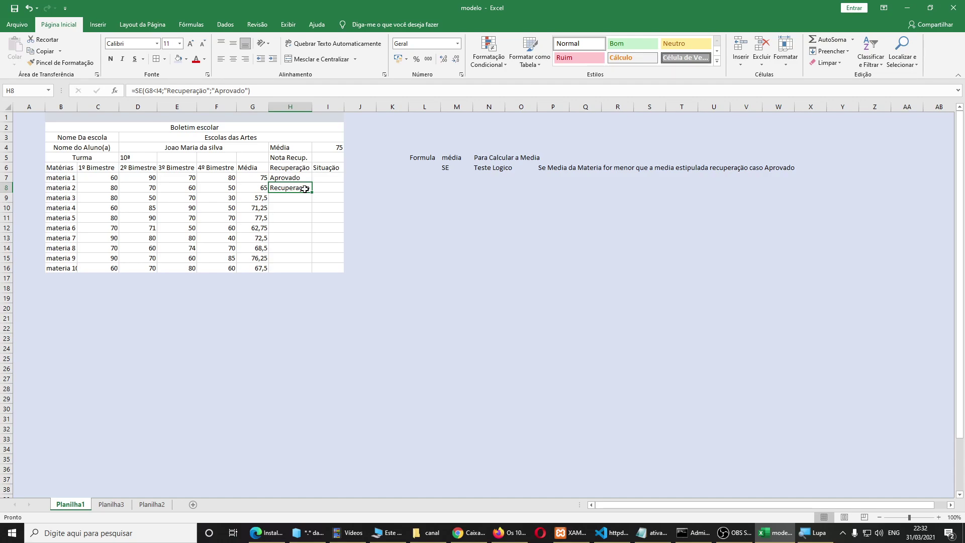
{"action": "left_click_drag", "start_coordinate": [311, 191], "coordinate": [312, 272]}
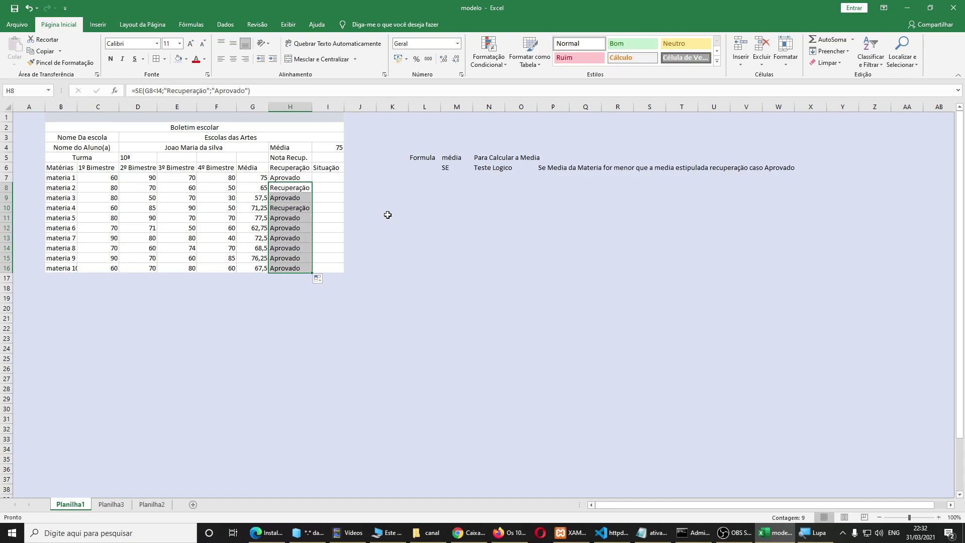
{"action": "left_click", "coordinate": [339, 205]}
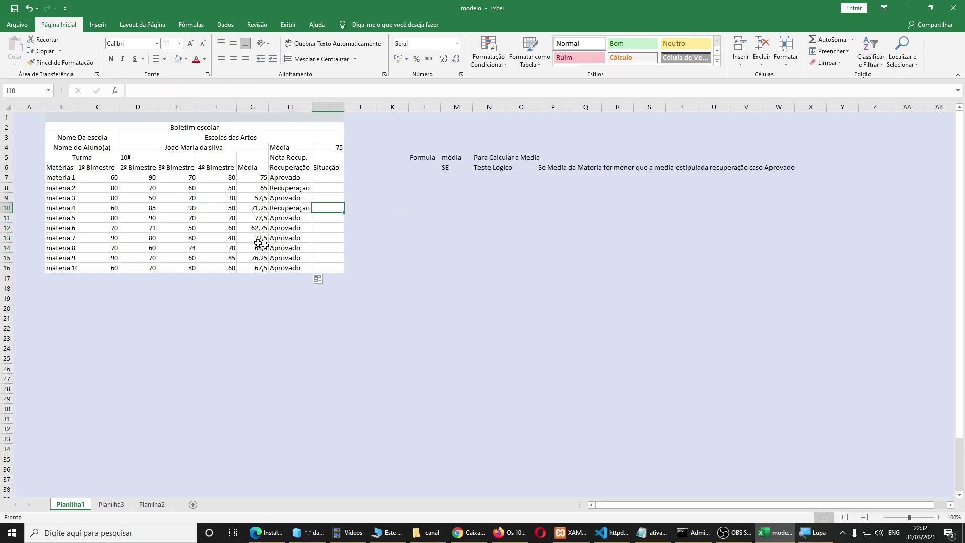
Examine the cell references in the Recuperação formulas between H7 and H12, comparing how each row refers to the Média cell
{"action": "left_click", "coordinate": [299, 228]}
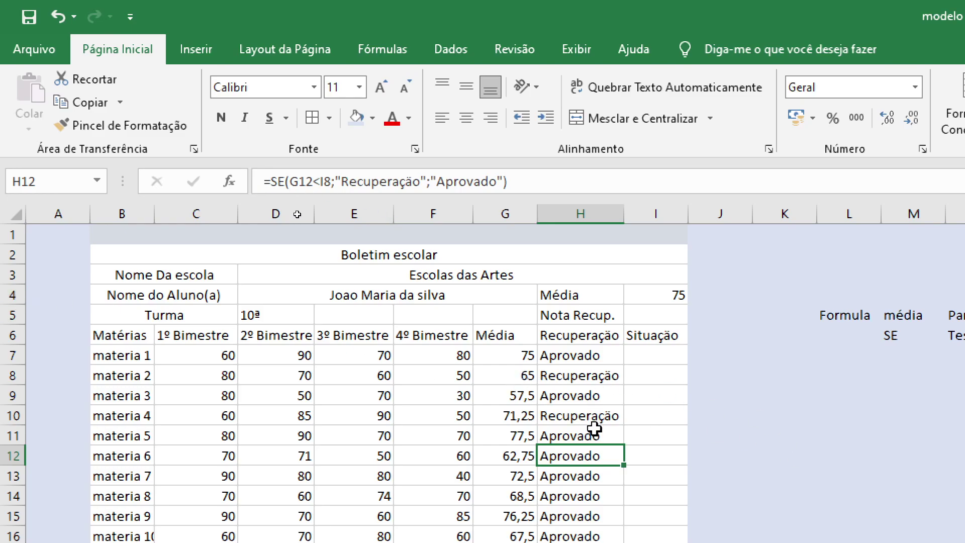
{"action": "left_click", "coordinate": [581, 417]}
{"action": "left_click", "coordinate": [578, 377]}
{"action": "left_click", "coordinate": [578, 418]}
{"action": "left_click", "coordinate": [578, 397]}
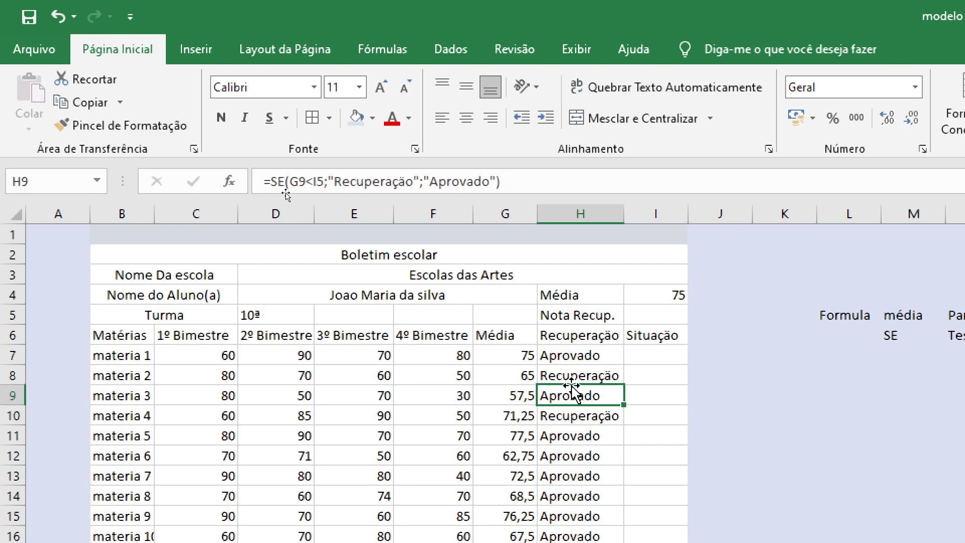
{"action": "left_click", "coordinate": [572, 361]}
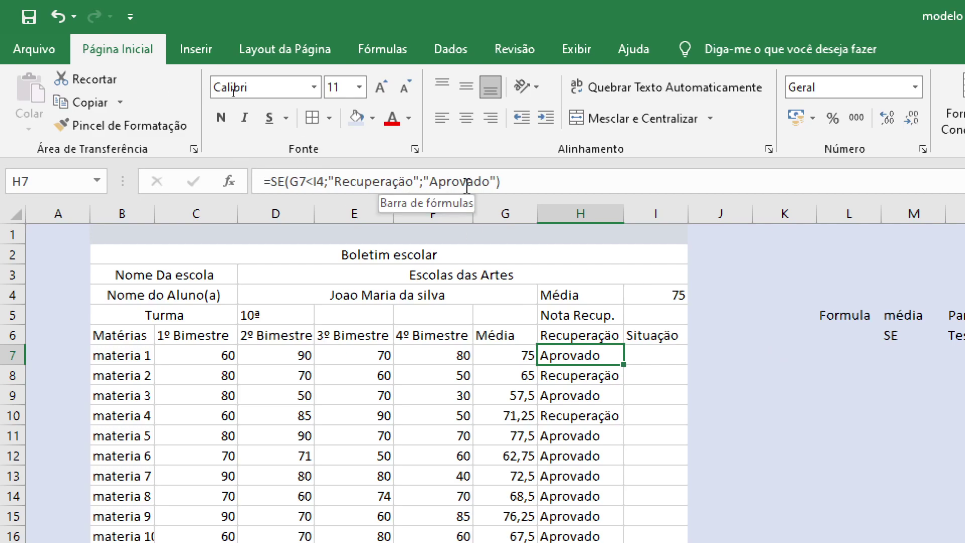
{"action": "left_click", "coordinate": [572, 377]}
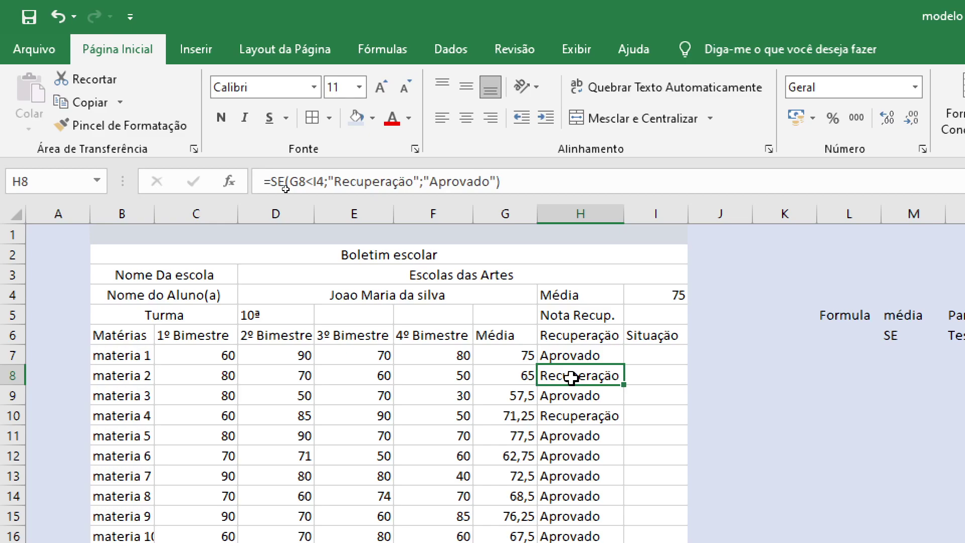
{"action": "left_click", "coordinate": [573, 397]}
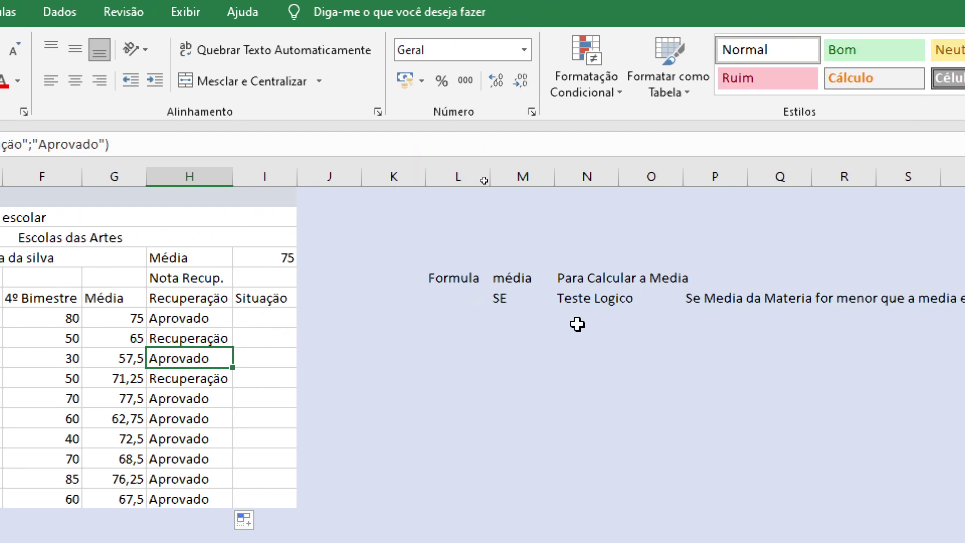
Enter the note "Celula Absoluta" in cell L4, above the Formula label
{"action": "left_click", "coordinate": [453, 250]}
{"action": "type", "text": "Celula "}
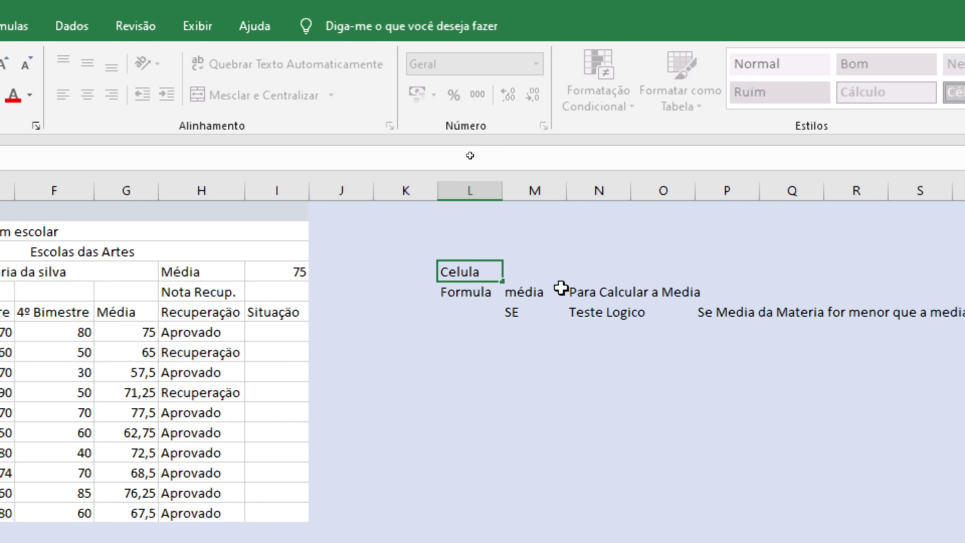
{"action": "type", "text": "Absolu"}
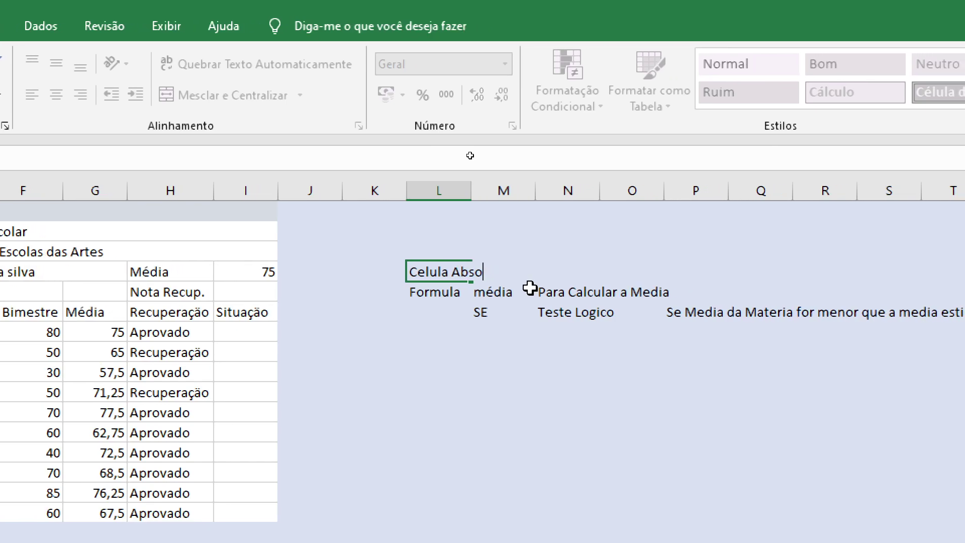
{"action": "type", "text": "ta"}
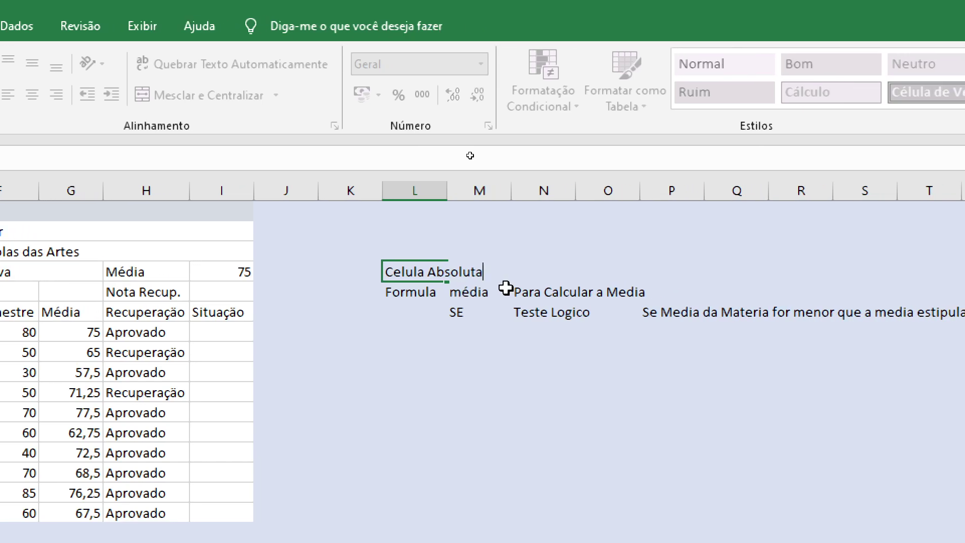
{"action": "key", "text": "Return"}
Make the reference to the Média cell absolute in H7's SE formula, so the test reads G7<$I$4
{"action": "key", "text": "Left"}
{"action": "key", "text": "Left"}
{"action": "key", "text": "Left"}
{"action": "key", "text": "Left"}
{"action": "key", "text": "Left"}
{"action": "key", "text": "Left"}
{"action": "key", "text": "Left"}
{"action": "key", "text": "Left"}
{"action": "key", "text": "Left"}
{"action": "key", "text": "Left"}
{"action": "key", "text": "Right"}
{"action": "key", "text": "Right"}
{"action": "key", "text": "Right"}
{"action": "key", "text": "Right"}
{"action": "key", "text": "Right"}
{"action": "key", "text": "Right"}
{"action": "key", "text": "Right"}
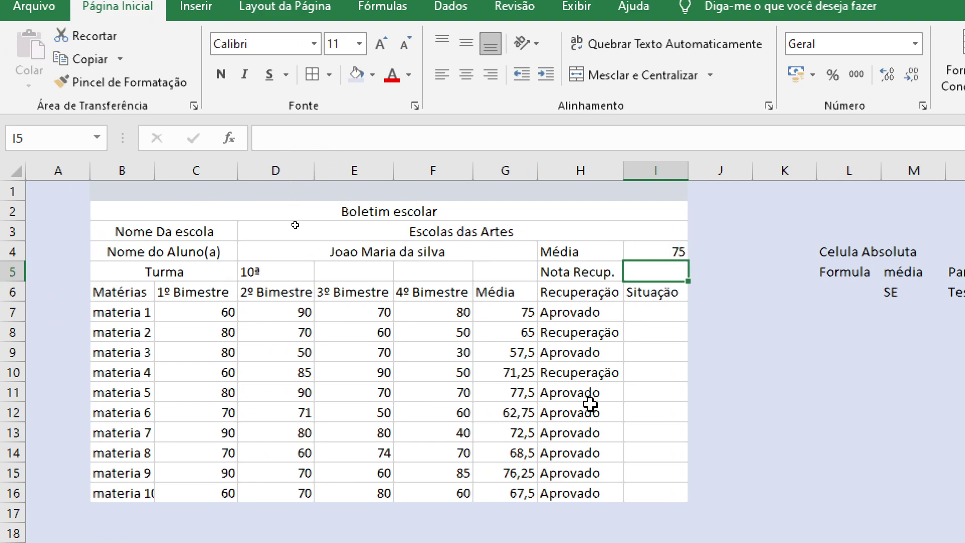
{"action": "left_click", "coordinate": [658, 250]}
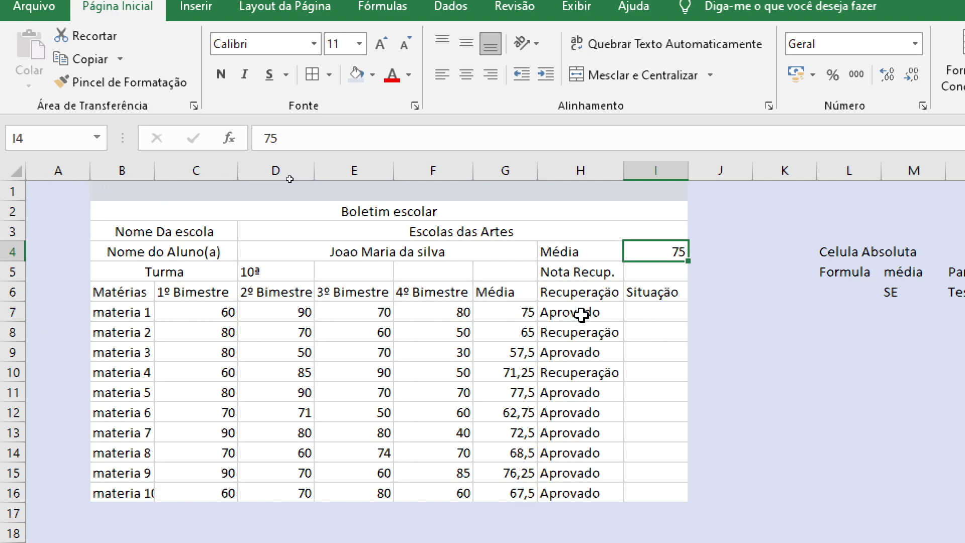
{"action": "left_click", "coordinate": [571, 315]}
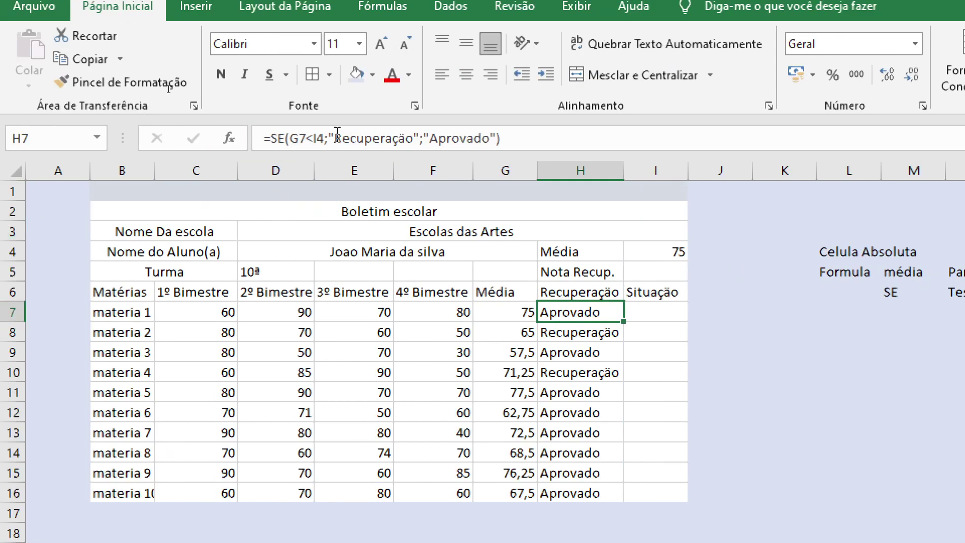
{"action": "left_click", "coordinate": [317, 143]}
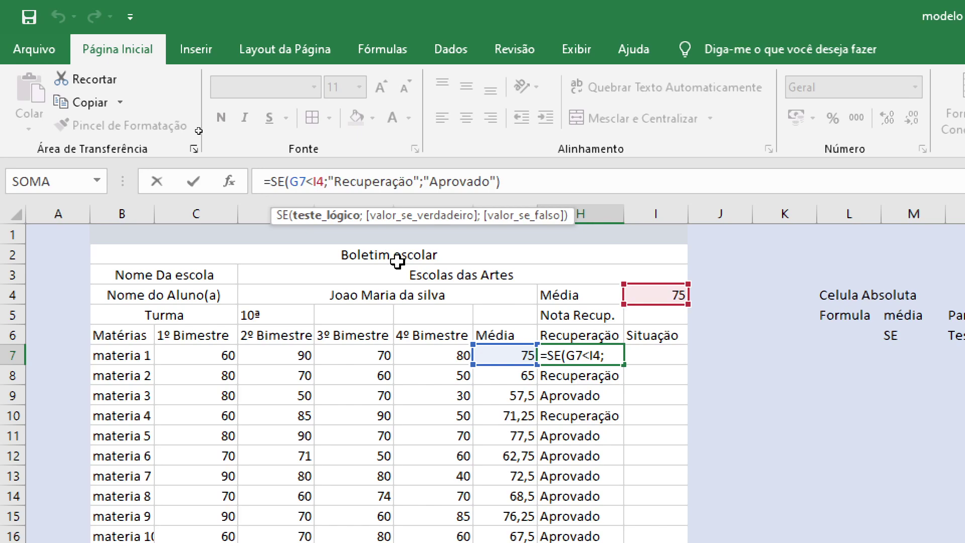
{"action": "type", "text": "$"}
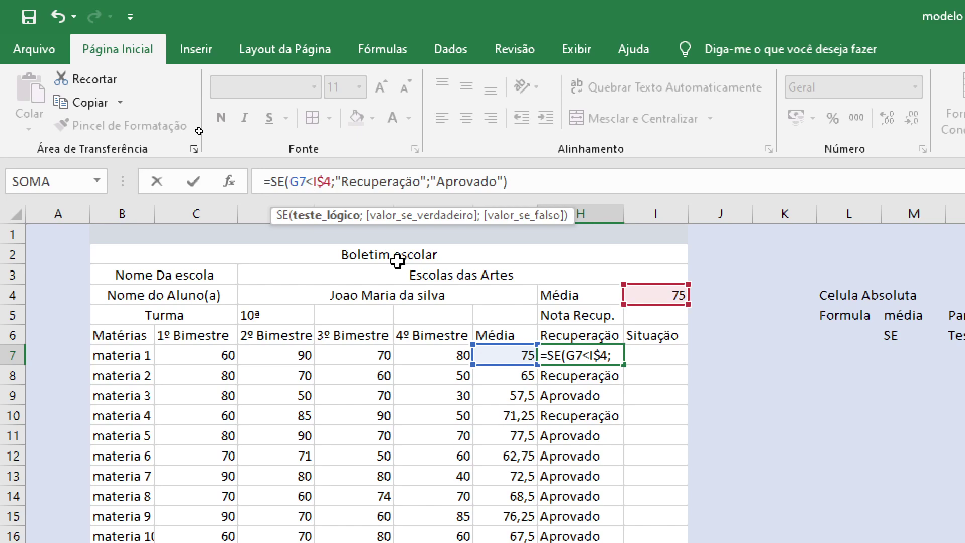
{"action": "type", "text": "$"}
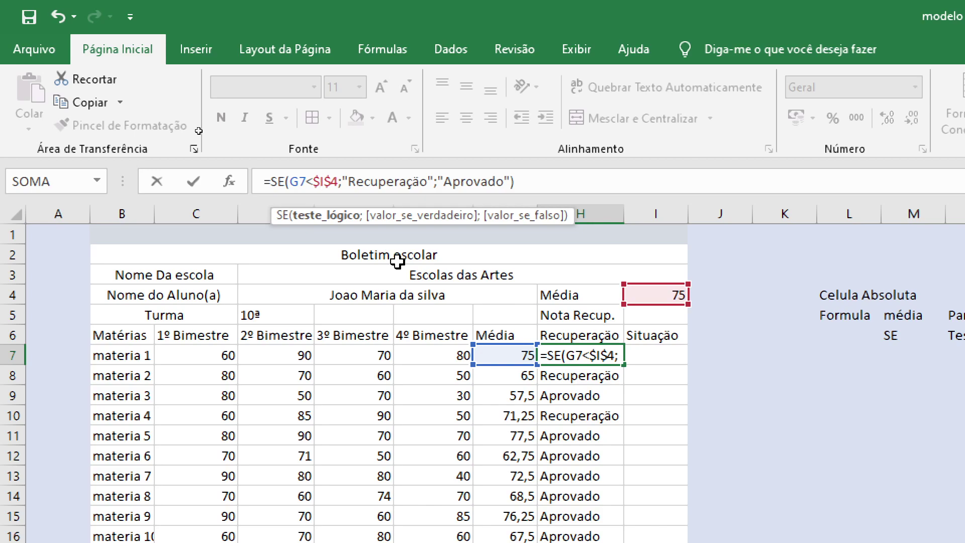
{"action": "key", "text": "Return"}
Fill H7's SE formula down through H16 and check the references in cells H8 to H12
{"action": "key", "text": "Up"}
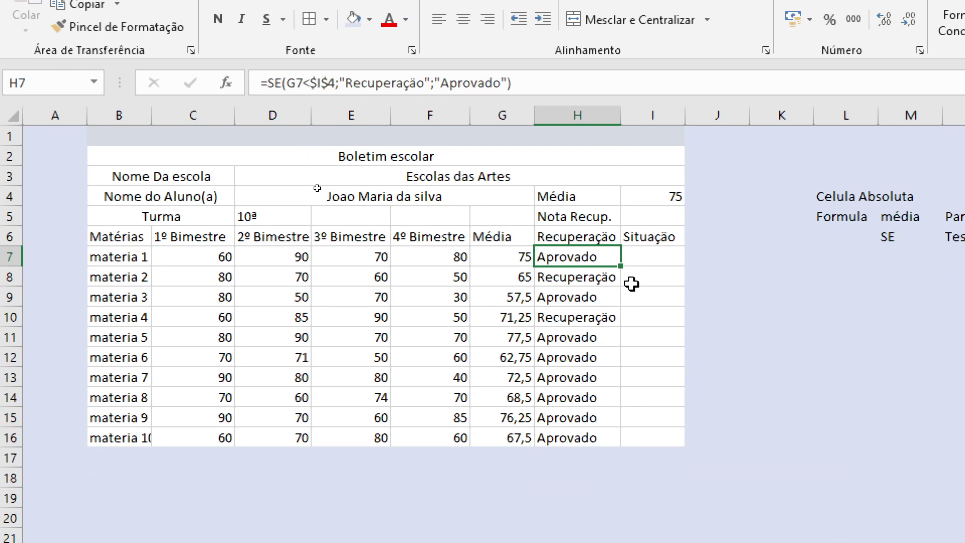
{"action": "left_click_drag", "start_coordinate": [621, 266], "coordinate": [619, 451]}
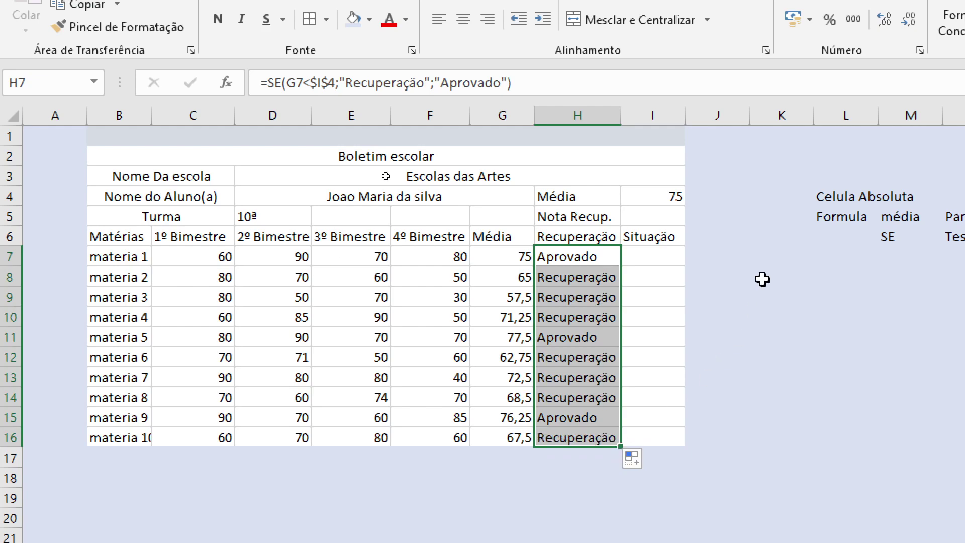
{"action": "left_click", "coordinate": [575, 280]}
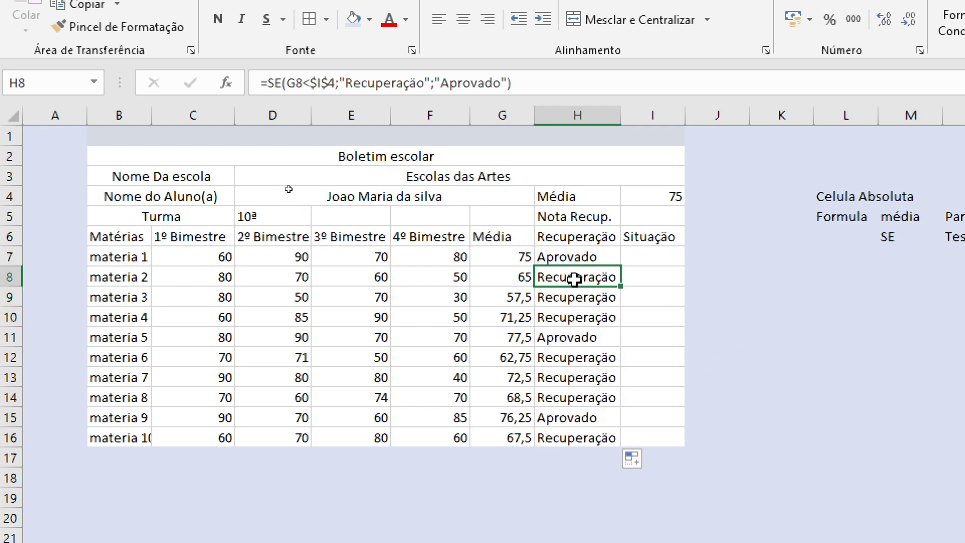
{"action": "left_click", "coordinate": [596, 301]}
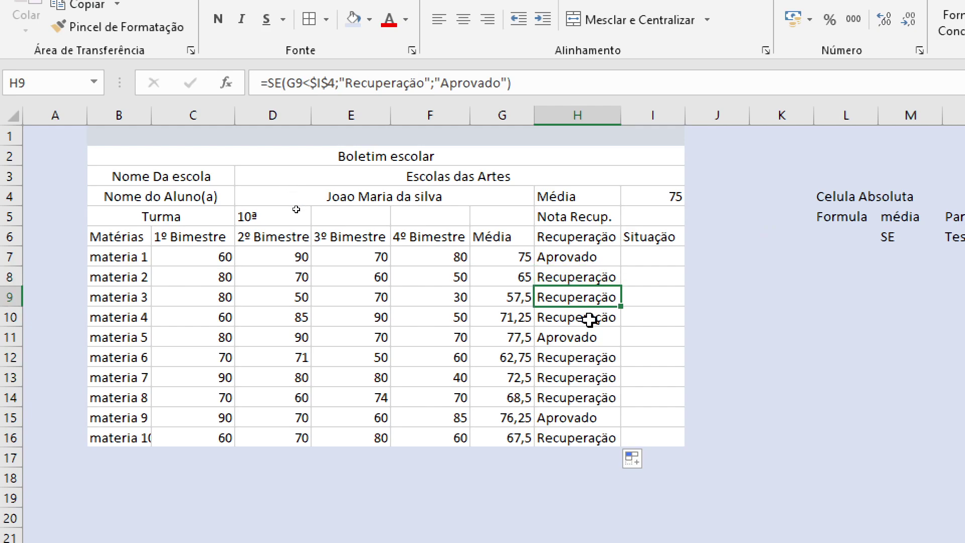
{"action": "left_click", "coordinate": [590, 320]}
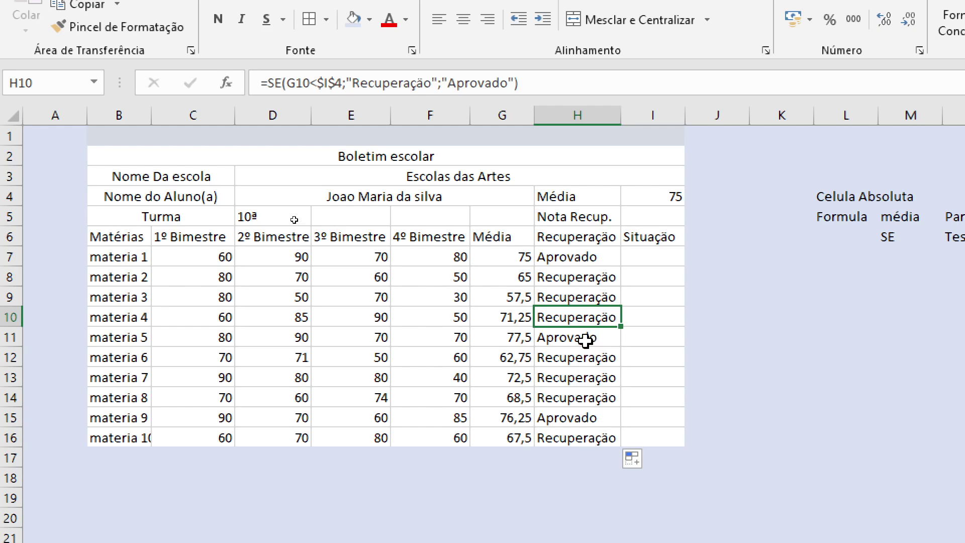
{"action": "left_click", "coordinate": [586, 340]}
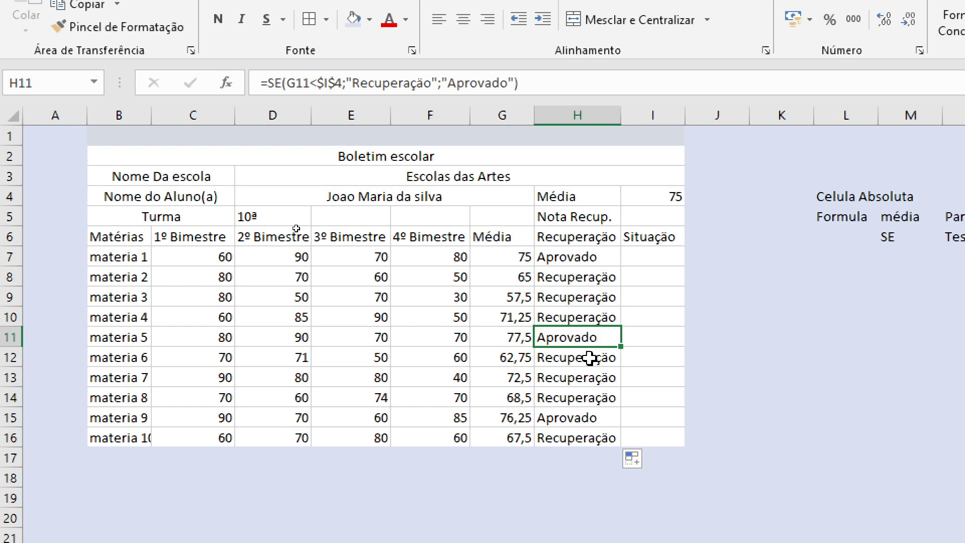
{"action": "left_click", "coordinate": [589, 358]}
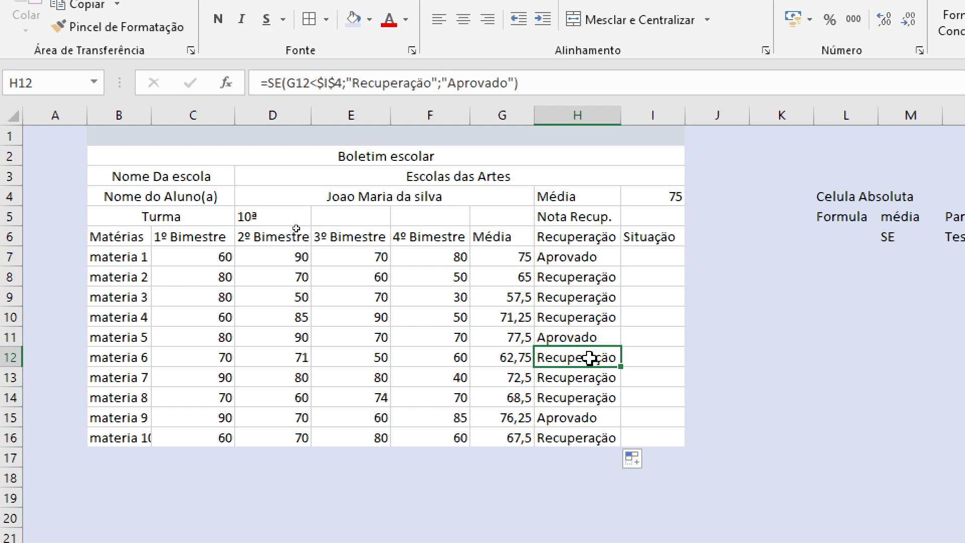
Check the references in the Recuperação formulas in cells H13 to H16
{"action": "left_click", "coordinate": [598, 374]}
{"action": "left_click", "coordinate": [587, 401]}
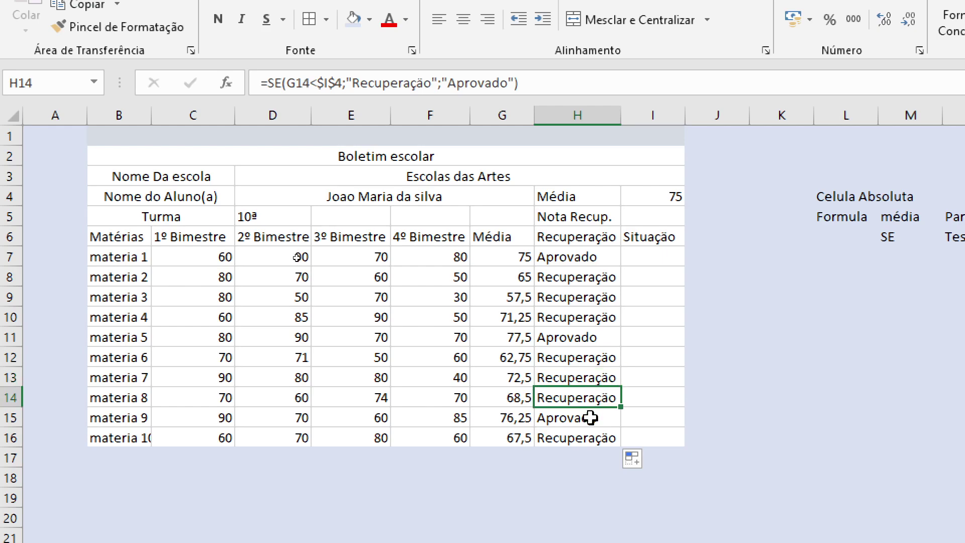
{"action": "left_click", "coordinate": [590, 421]}
{"action": "left_click", "coordinate": [586, 439]}
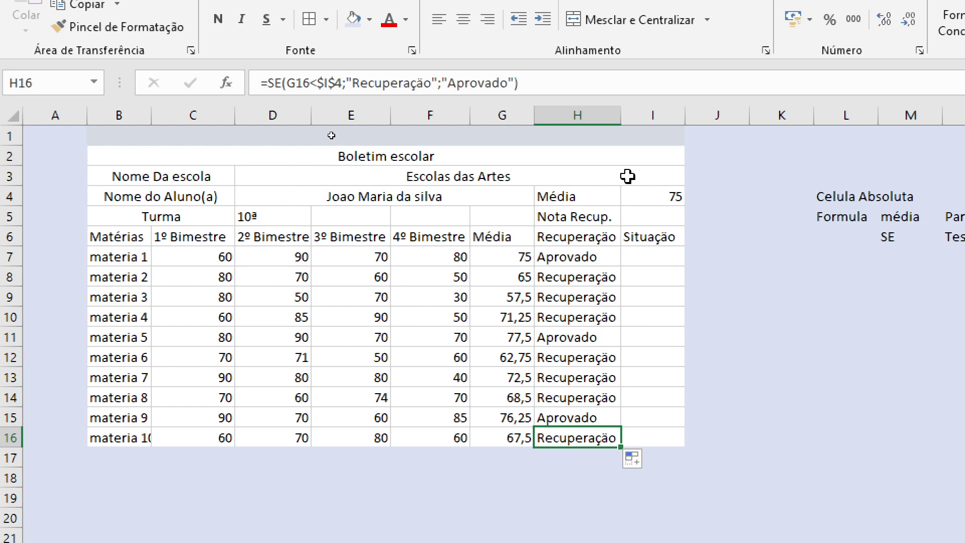
Enter 15 as the Nota Recup. value in cell I5
{"action": "left_click", "coordinate": [635, 213]}
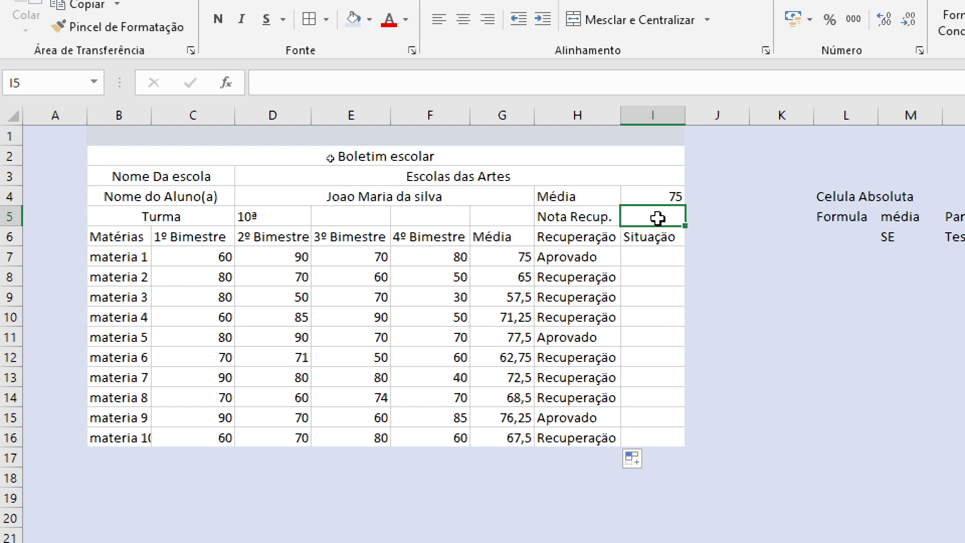
{"action": "type", "text": "15"}
{"action": "key", "text": "Return"}
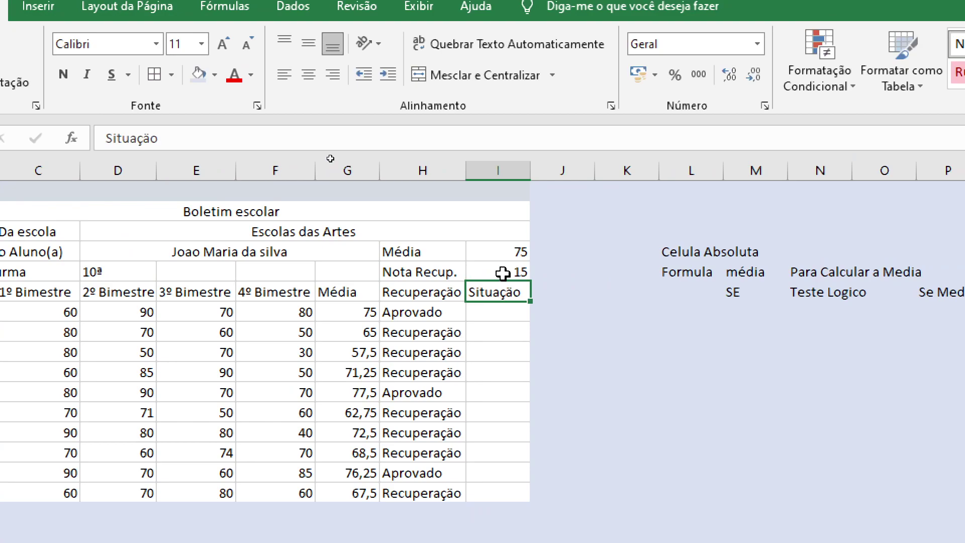
{"action": "key", "text": "Return"}
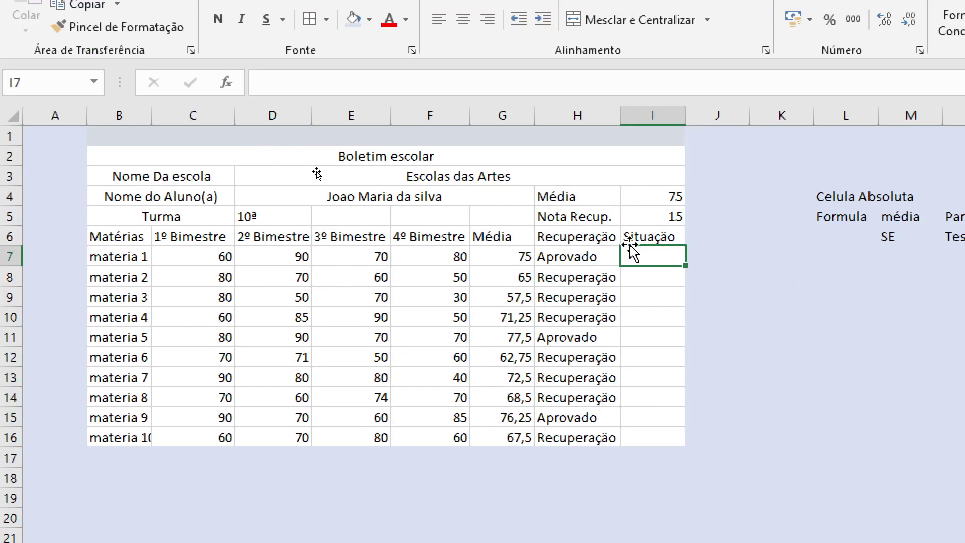
Change the Média label in cell H4 to "Média Req."
{"action": "left_click", "coordinate": [575, 196]}
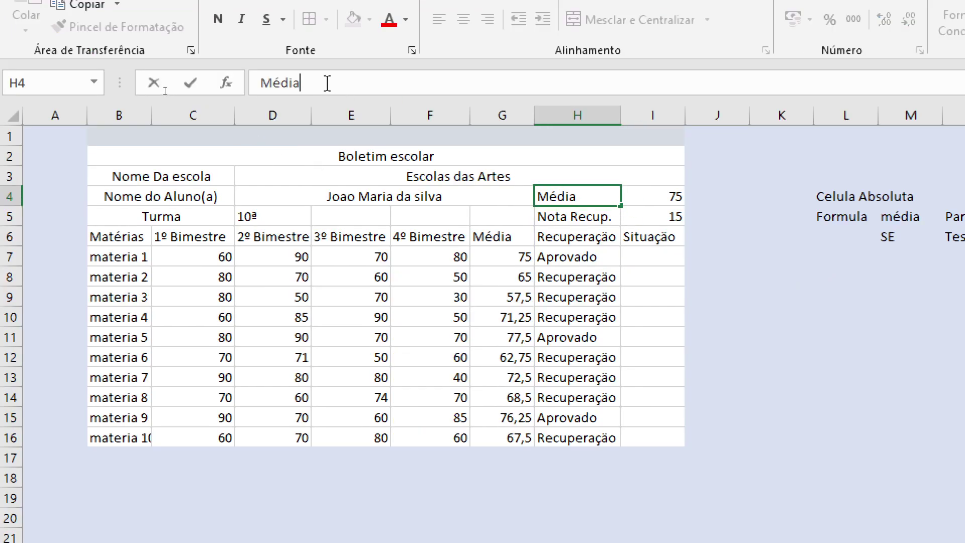
{"action": "type", "text": "RE"}
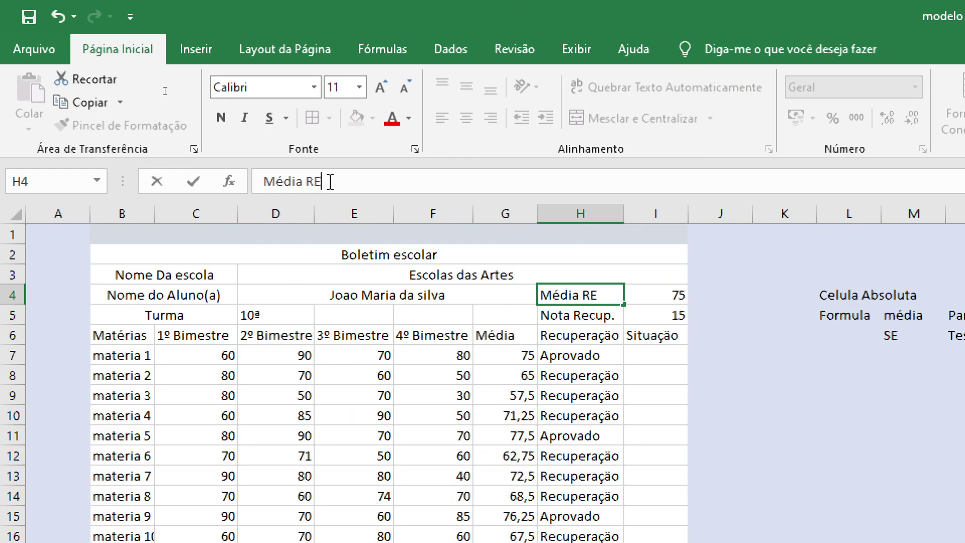
{"action": "key", "text": "BackSpace"}
{"action": "type", "text": "eq."}
{"action": "key", "text": "Return"}
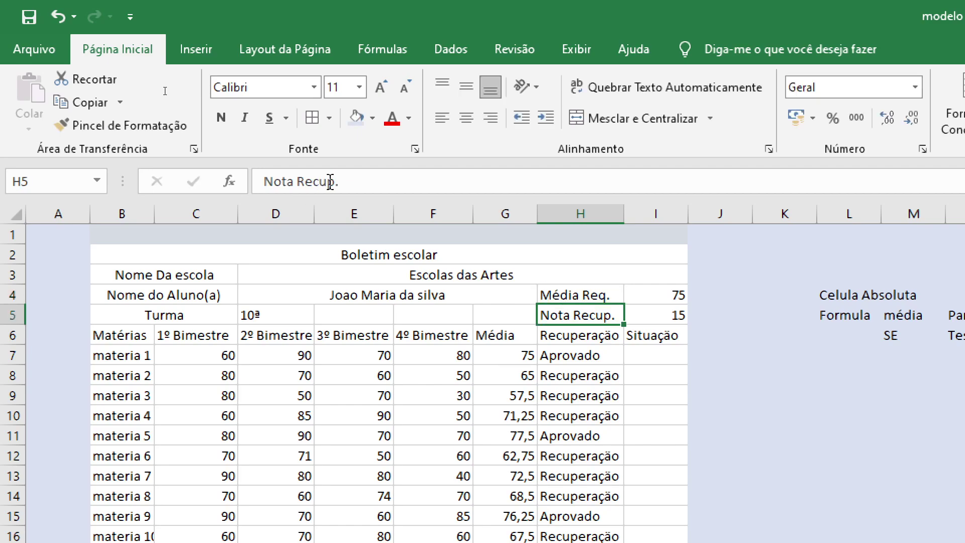
Begin an SE formula in I7 under Situação with the logical test G7+I5<I4
{"action": "key", "text": "Right"}
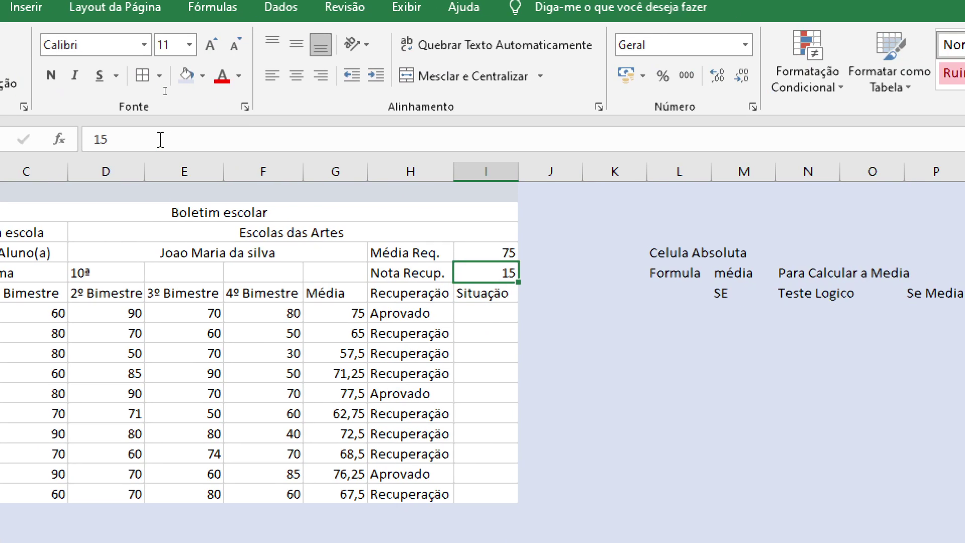
{"action": "key", "text": "Down"}
{"action": "key", "text": "Down"}
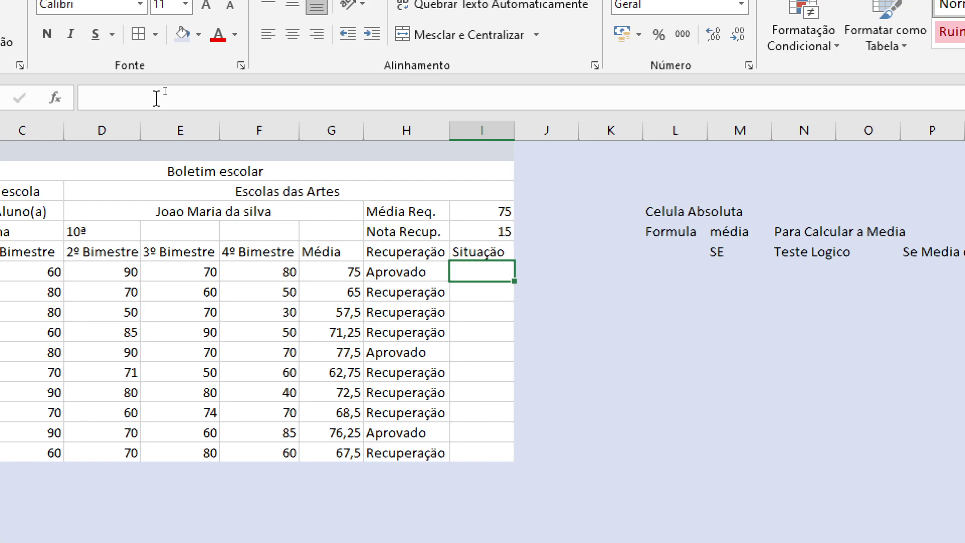
{"action": "type", "text": "=se"}
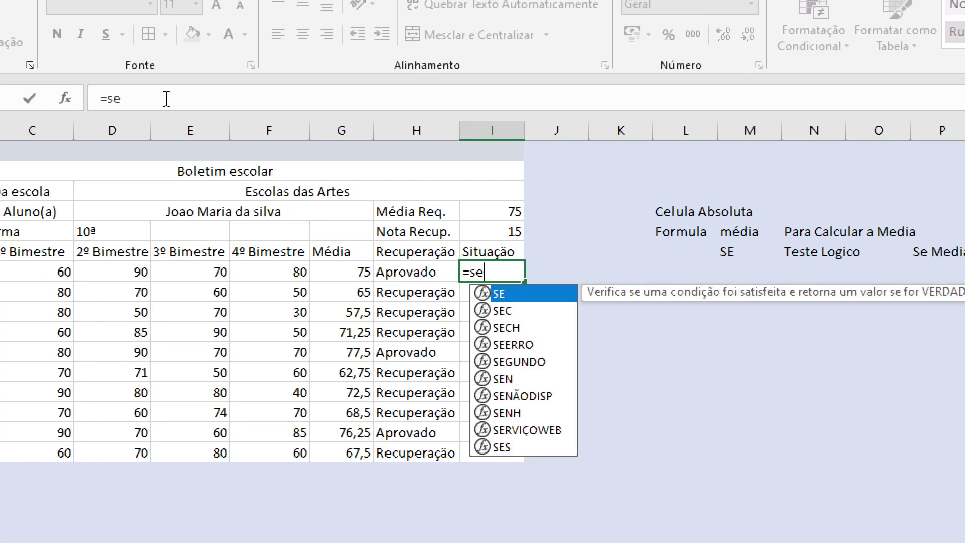
{"action": "type", "text": "("}
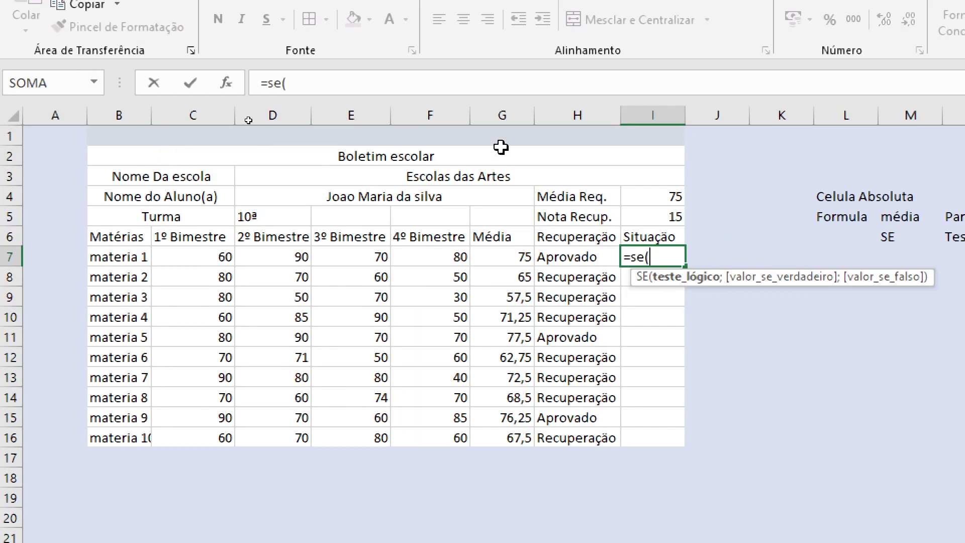
{"action": "left_click", "coordinate": [513, 257]}
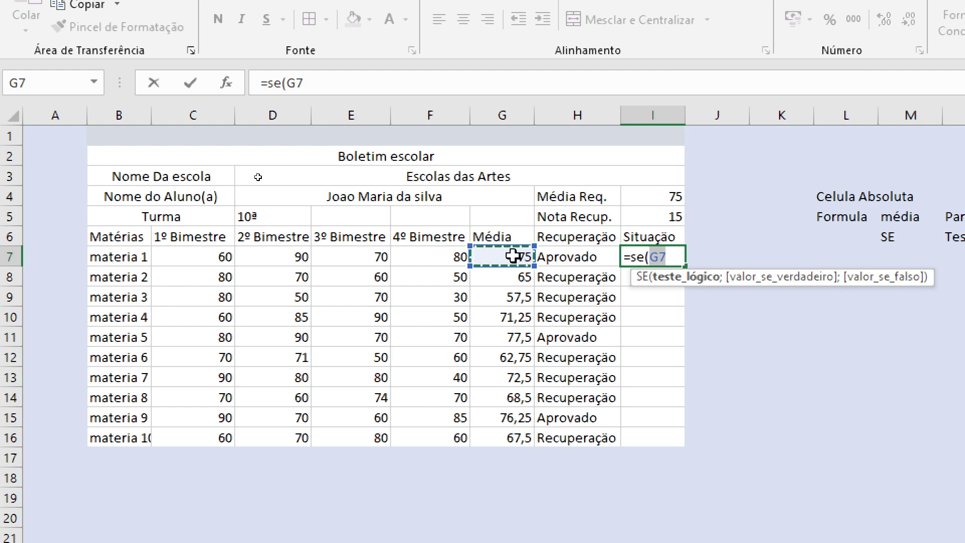
{"action": "type", "text": "+"}
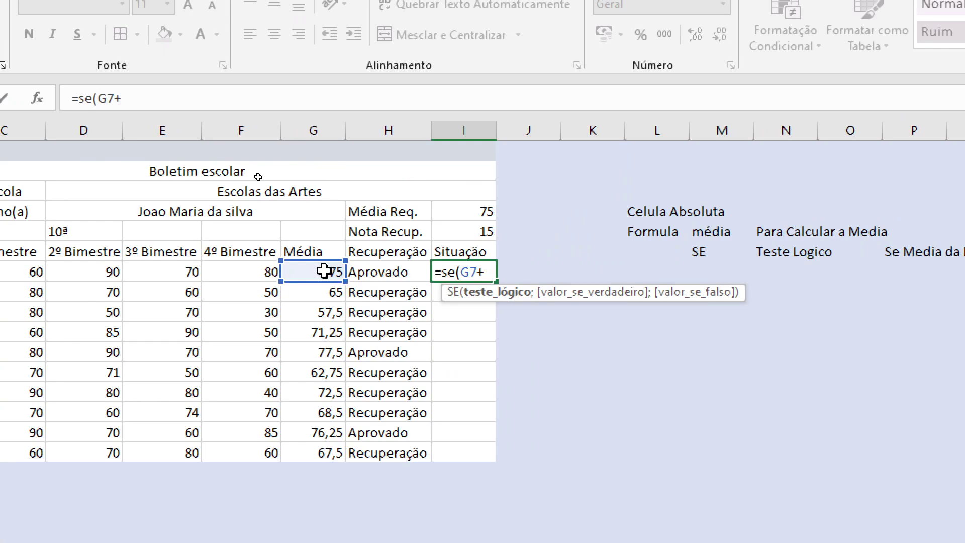
{"action": "left_click", "coordinate": [445, 230]}
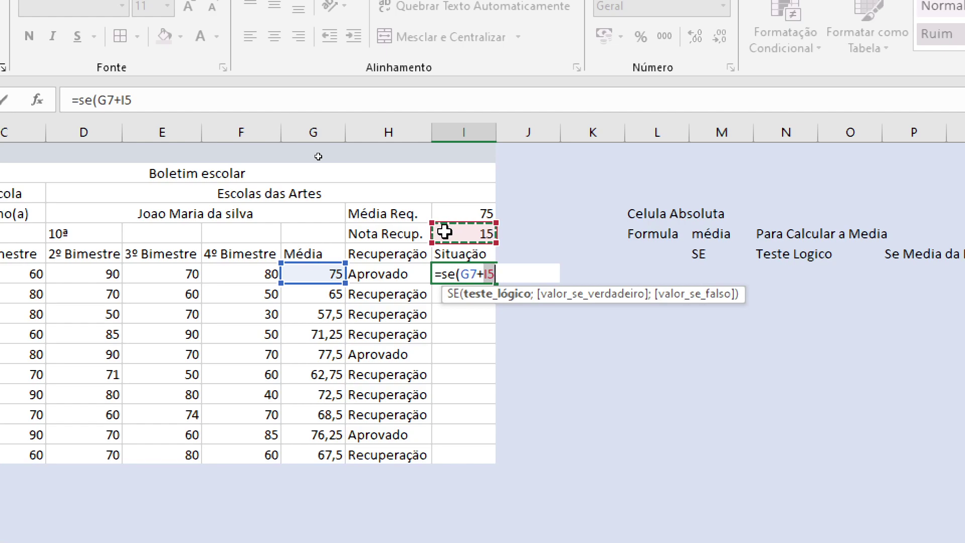
{"action": "type", "text": "<"}
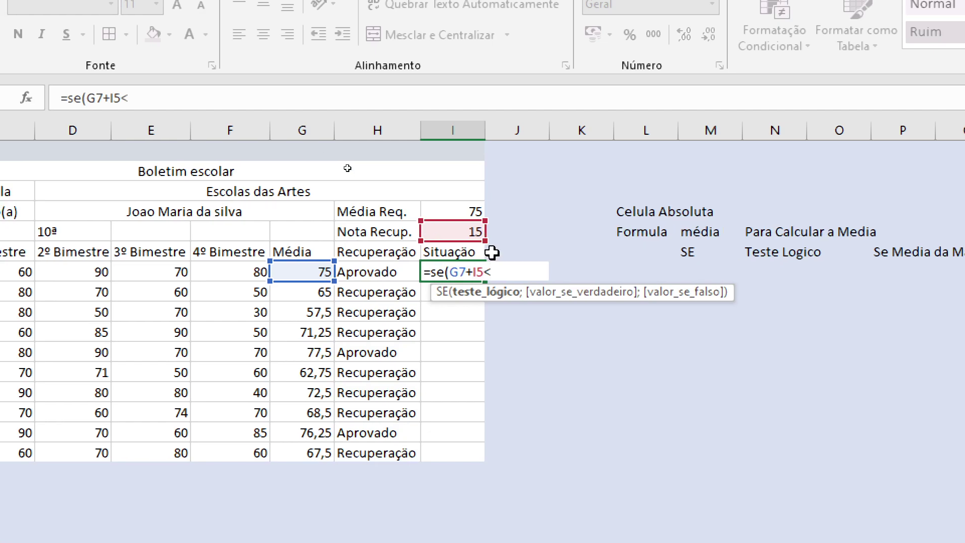
{"action": "left_click", "coordinate": [447, 211]}
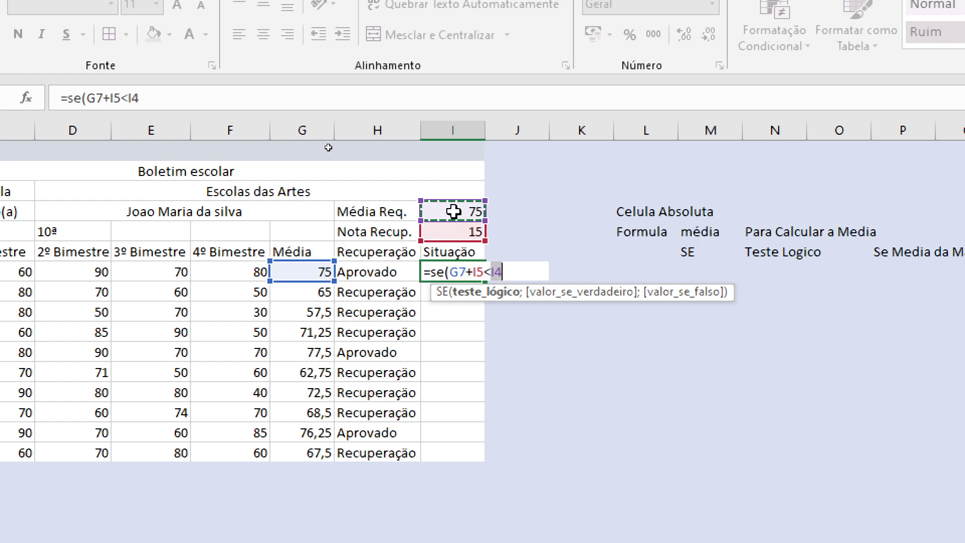
{"action": "type", "text": "/"}
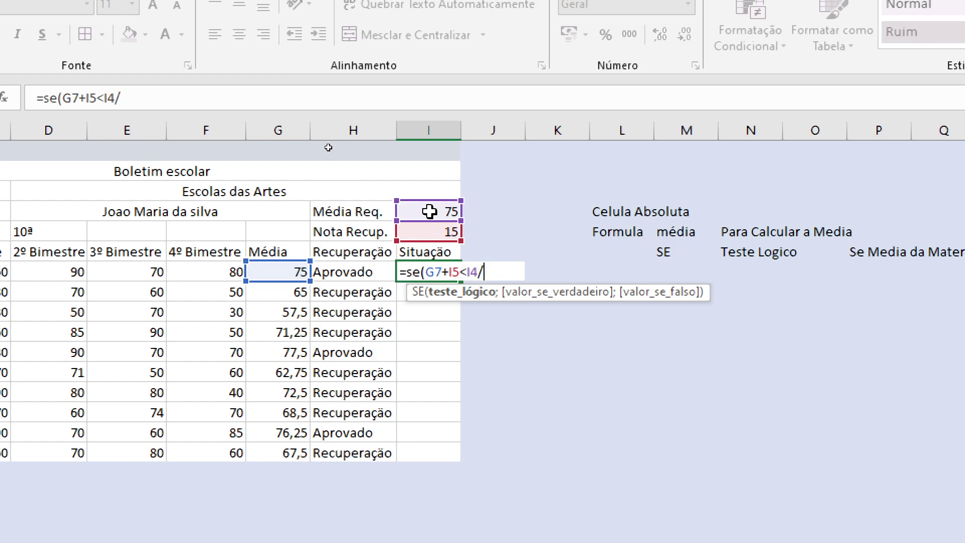
{"action": "key", "text": "BackSpace"}
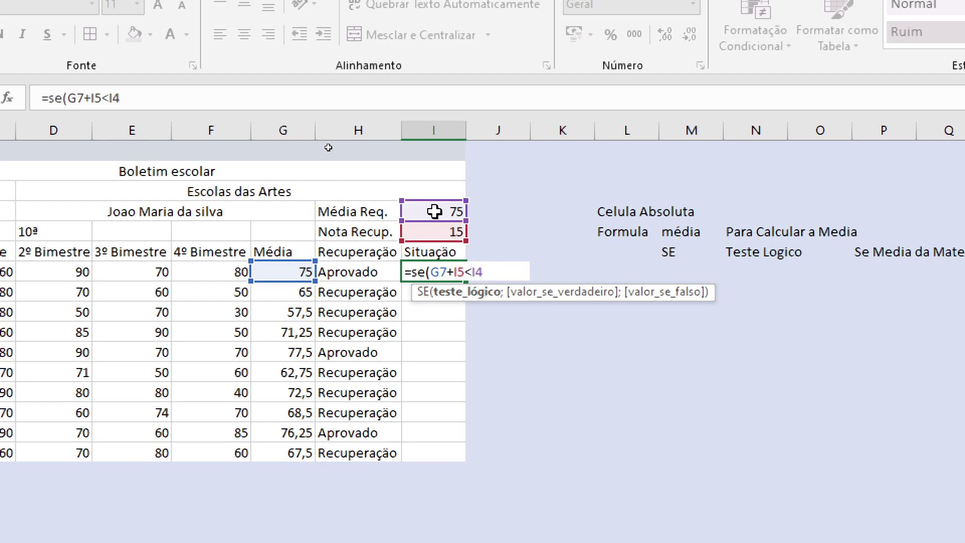
{"action": "type", "text": ";"}
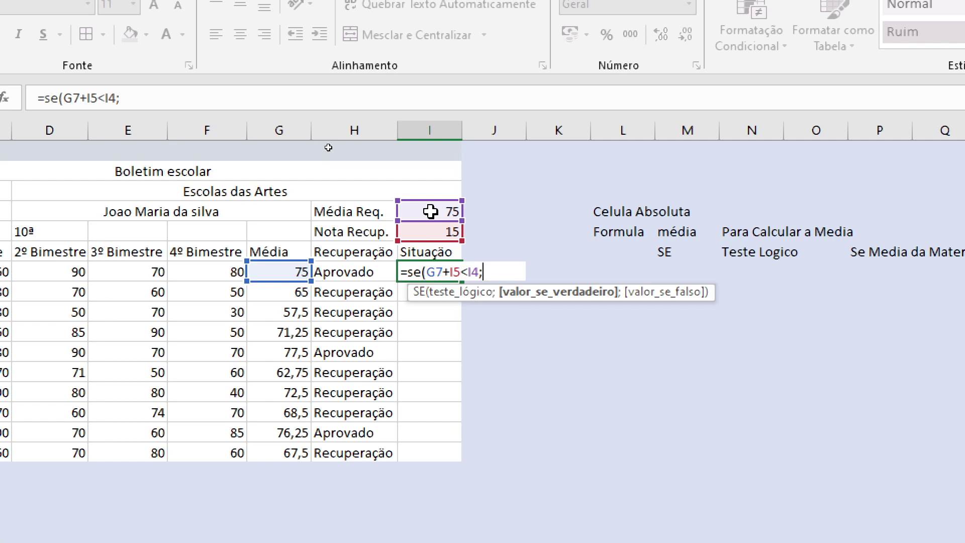
Add "Reprovado" as the value if true in I7's SE formula
{"action": "type", "text": "\""}
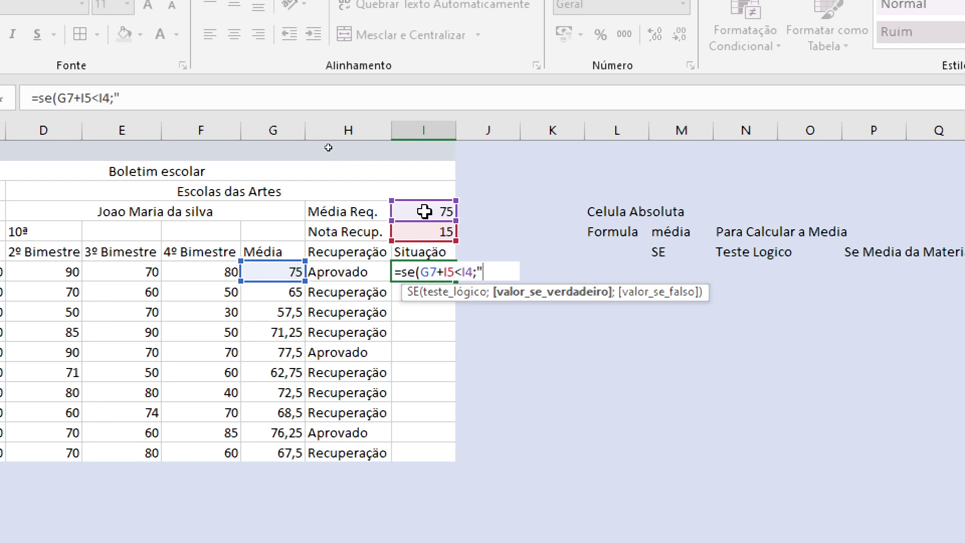
{"action": "type", "text": "Reporova"}
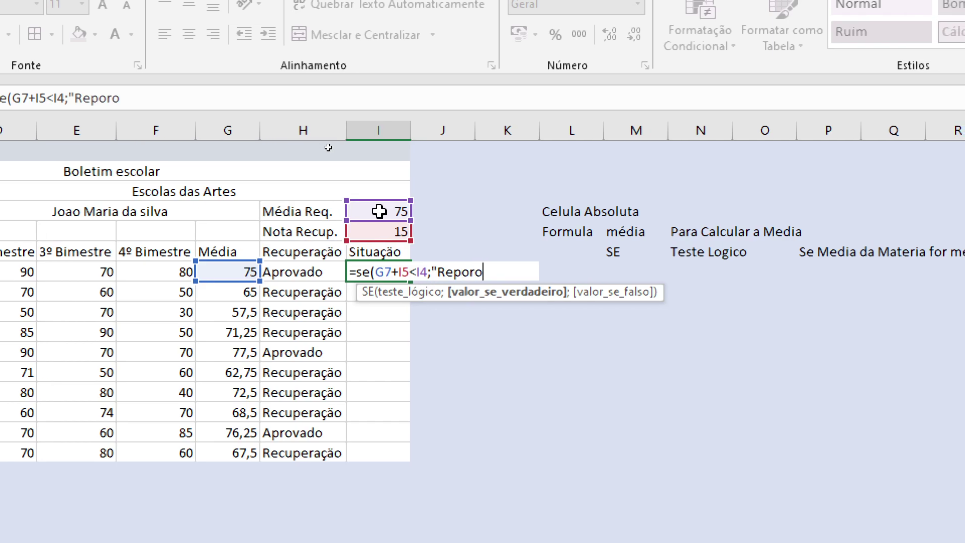
{"action": "type", "text": "d"}
{"action": "key", "text": "BackSpace"}
{"action": "key", "text": "BackSpace"}
{"action": "key", "text": "BackSpace"}
{"action": "key", "text": "BackSpace"}
{"action": "key", "text": "BackSpace"}
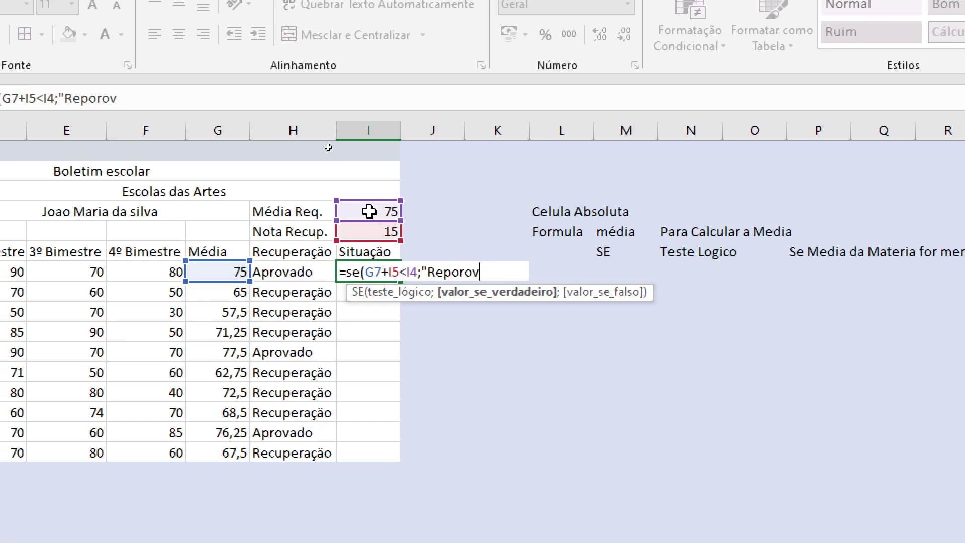
{"action": "key", "text": "BackSpace"}
{"action": "type", "text": "ro"}
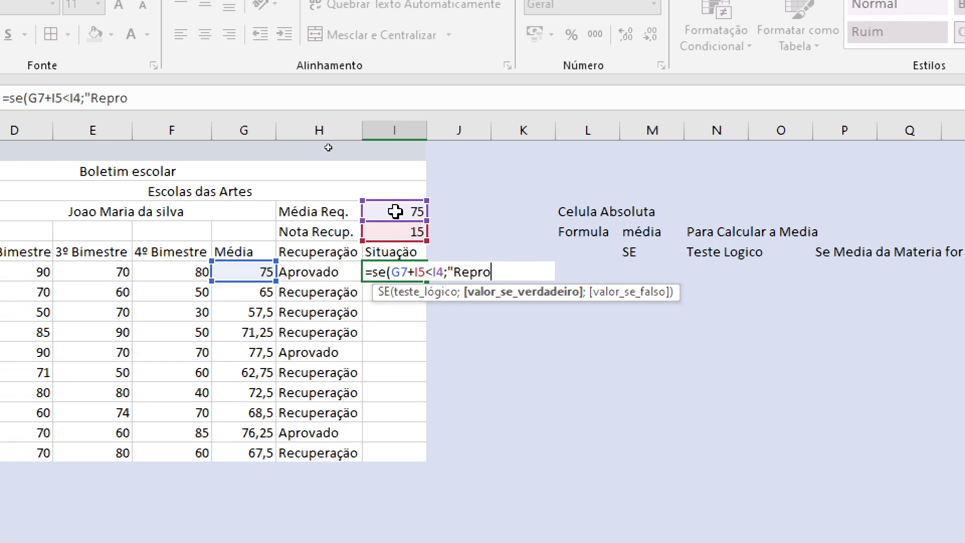
{"action": "type", "text": "vado"}
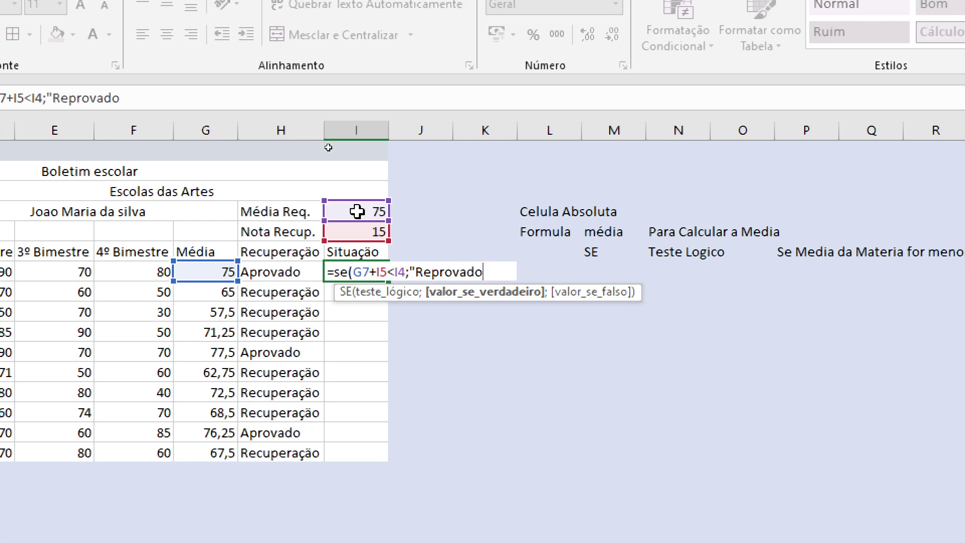
{"action": "type", "text": "~"}
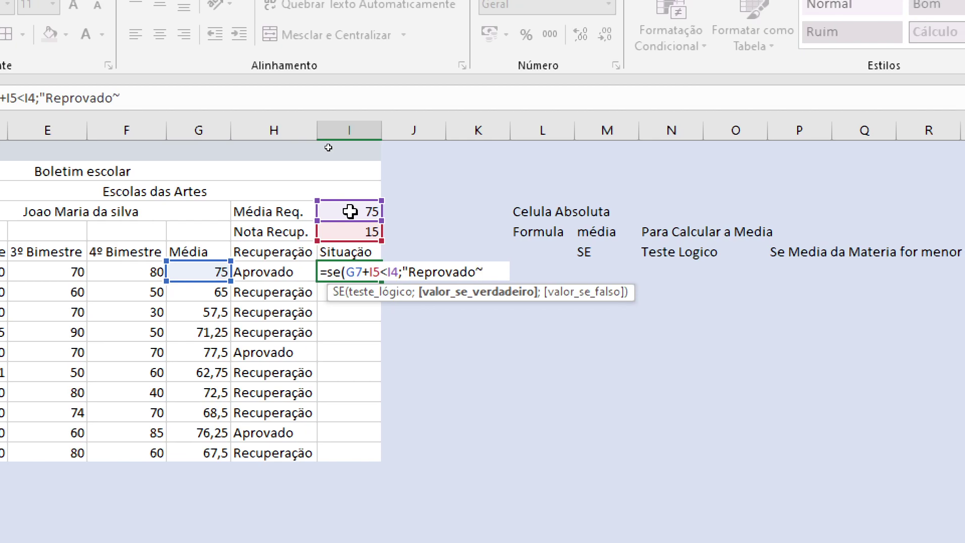
{"action": "key", "text": "BackSpace"}
{"action": "type", "text": "\""}
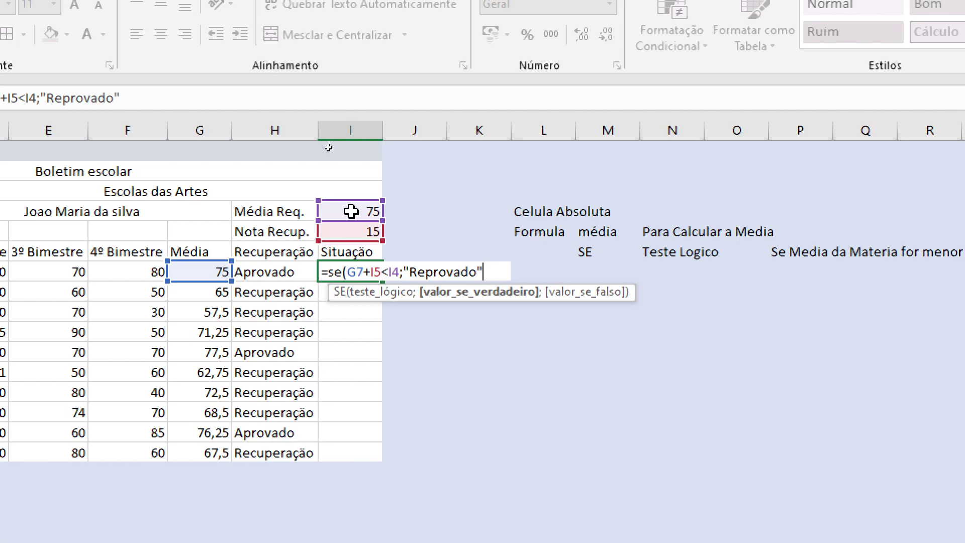
{"action": "type", "text": ";"}
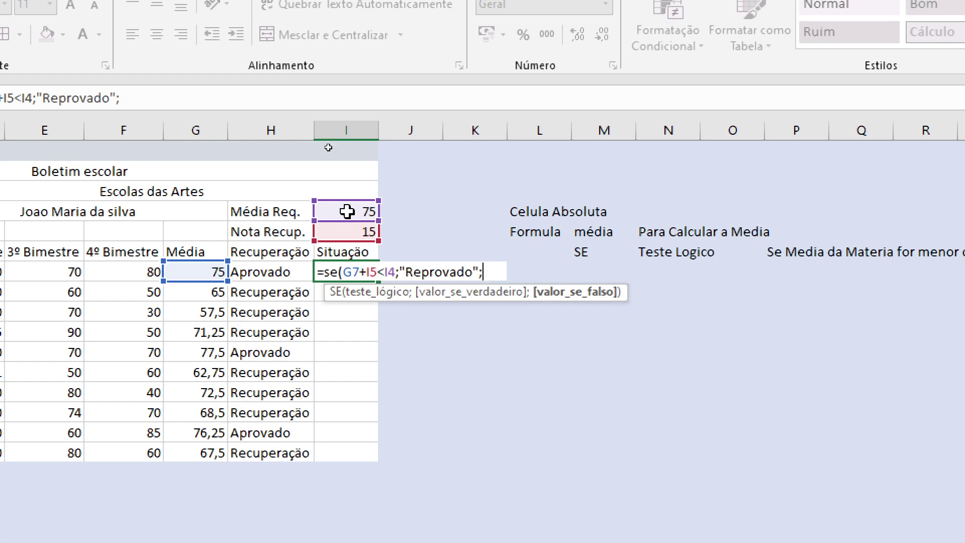
Add "Aprovado" as the value if false and complete I7's SE formula
{"action": "type", "text": "'"}
{"action": "type", "text": "\""}
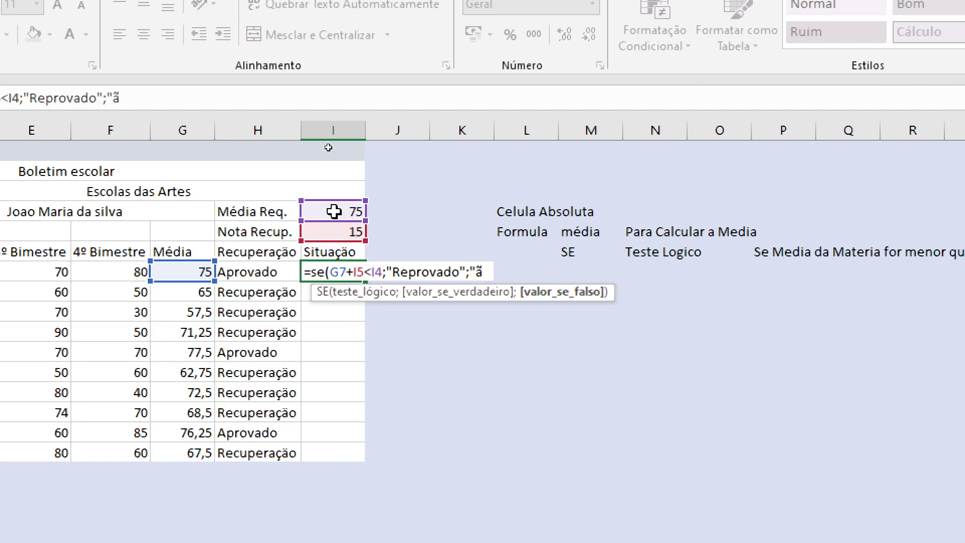
{"action": "type", "text": "A"}
{"action": "key", "text": "BackSpace"}
{"action": "type", "text": "Aprovado"}
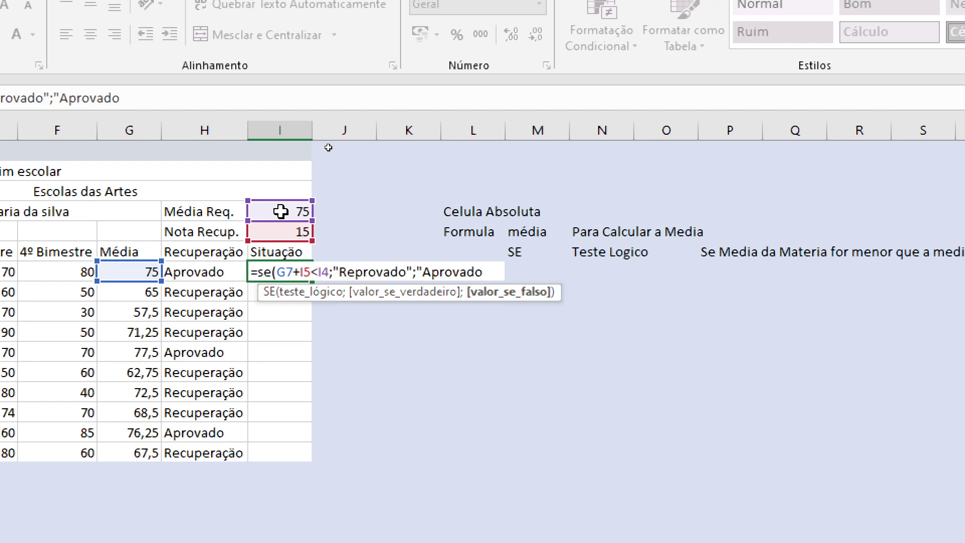
{"action": "type", "text": "\""}
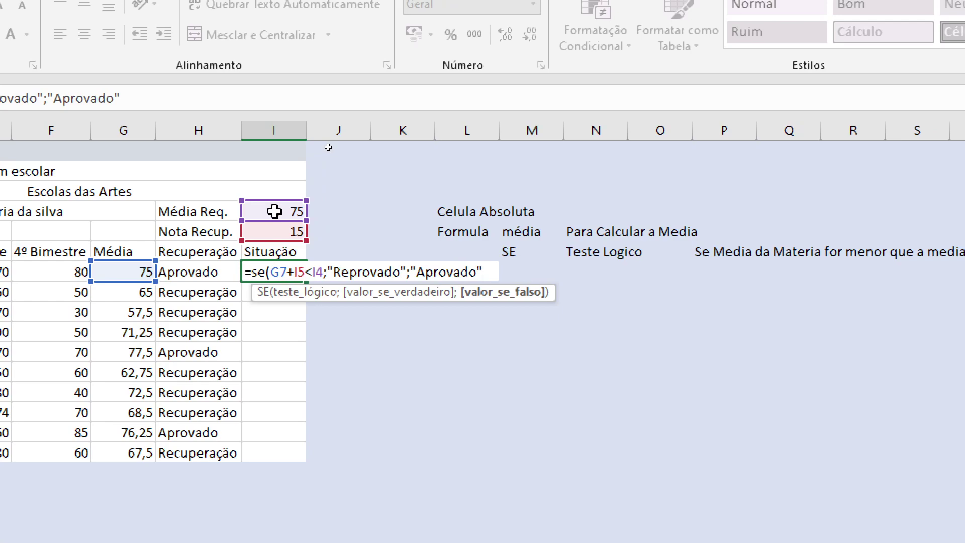
{"action": "type", "text": ")"}
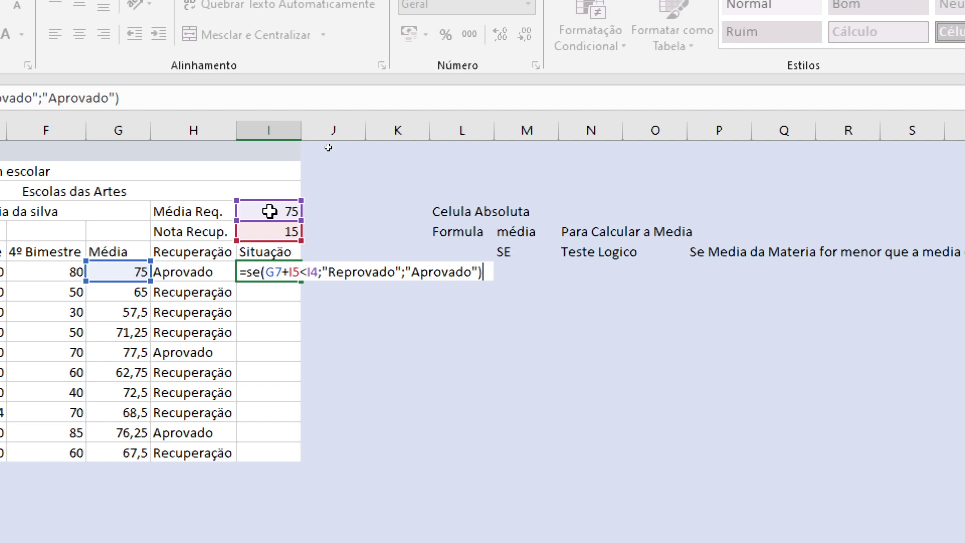
{"action": "key", "text": "Return"}
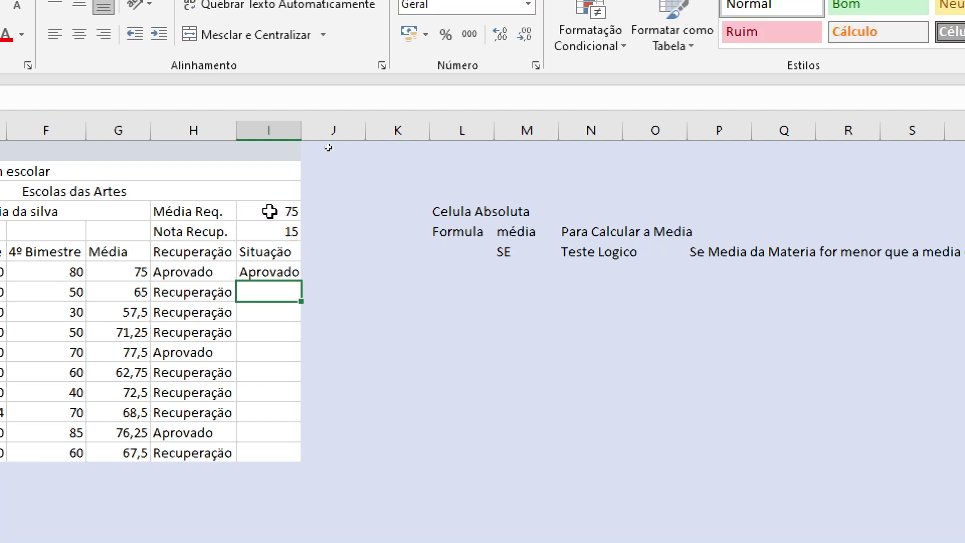
Fill I7's Situação formula down through I16
{"action": "key", "text": "Up"}
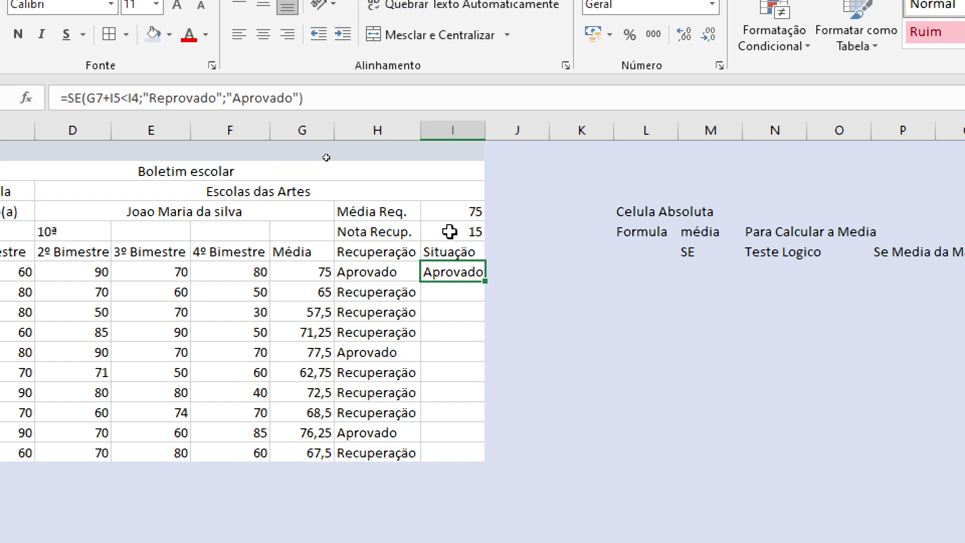
{"action": "left_click_drag", "start_coordinate": [485, 284], "coordinate": [490, 465]}
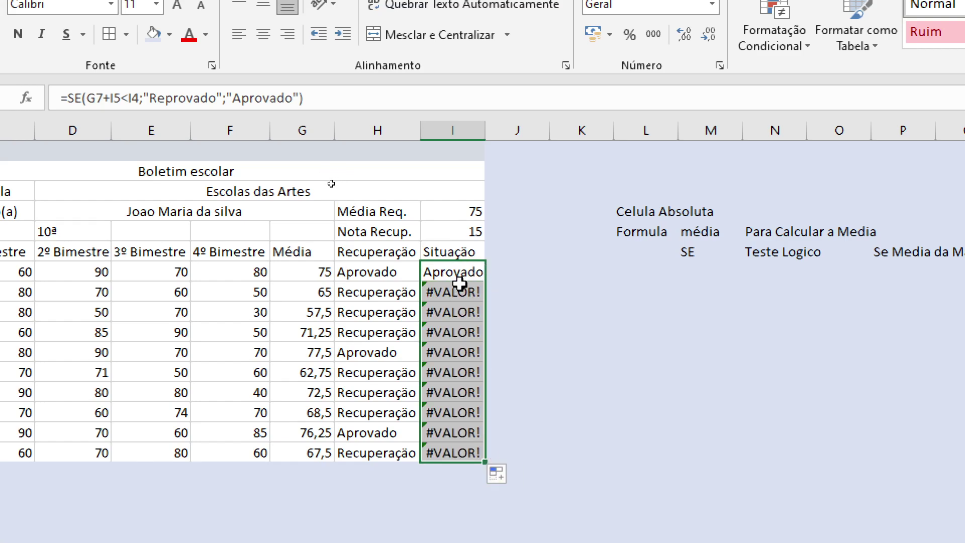
Make the I5 and I4 references absolute in I7's Situação formula, so its logical test reads G7+$I$5<$I$4
{"action": "left_click", "coordinate": [478, 296]}
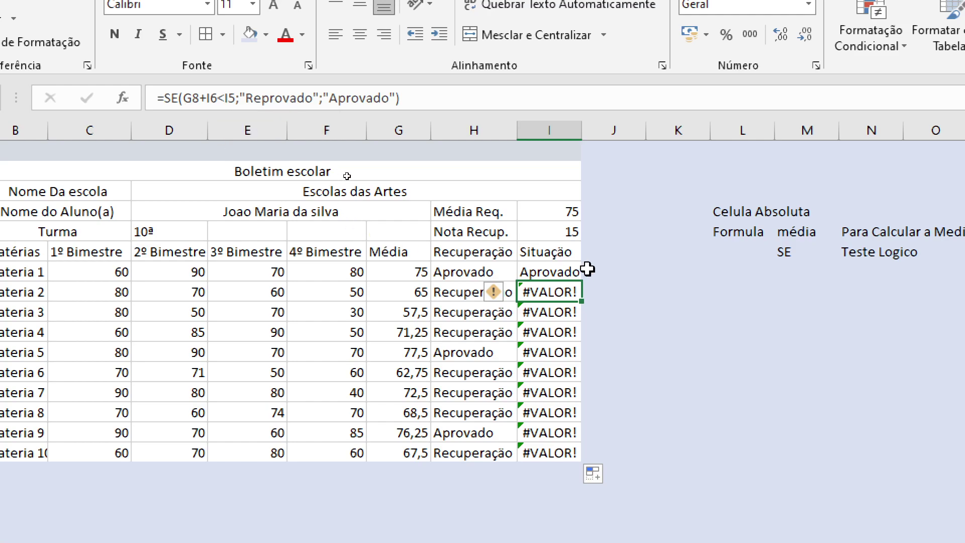
{"action": "left_click", "coordinate": [542, 270]}
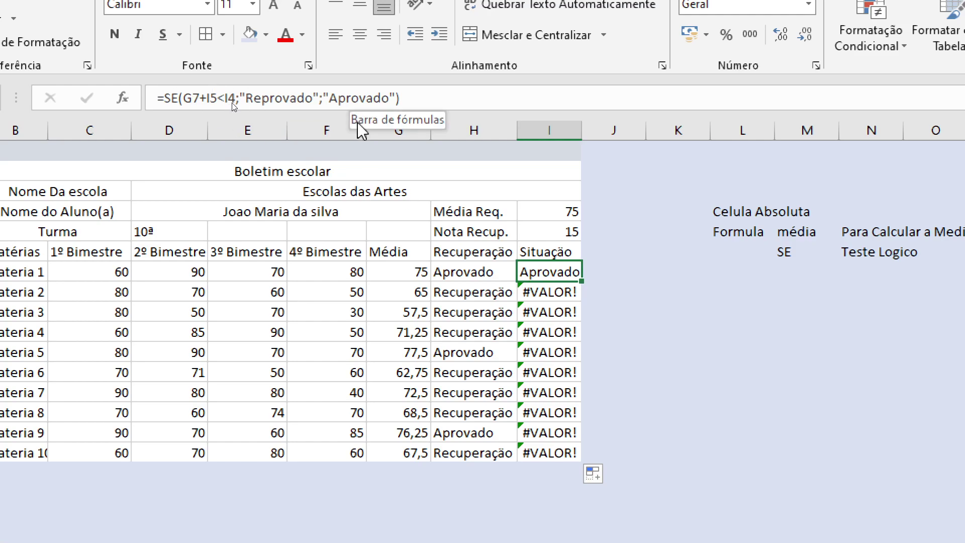
{"action": "left_click", "coordinate": [206, 98]}
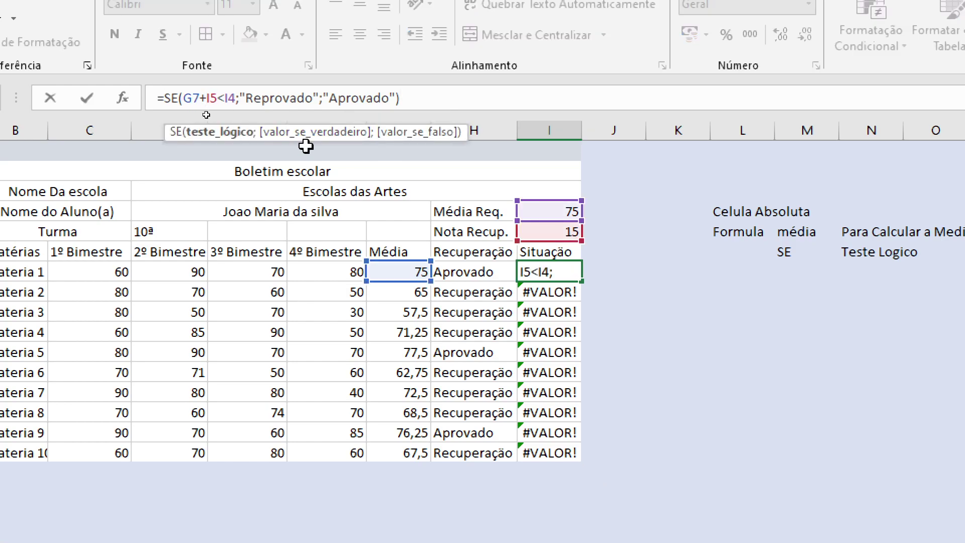
{"action": "type", "text": "$"}
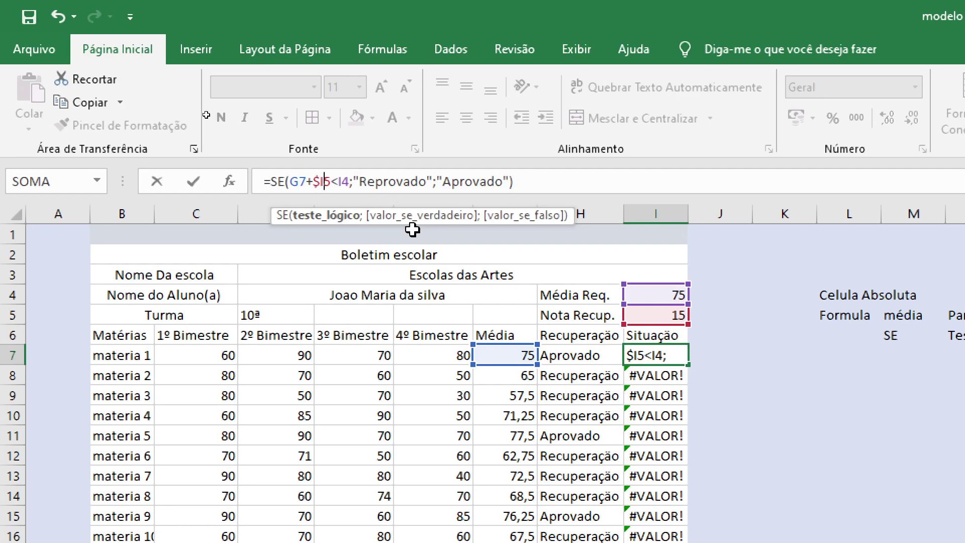
{"action": "type", "text": "$I"}
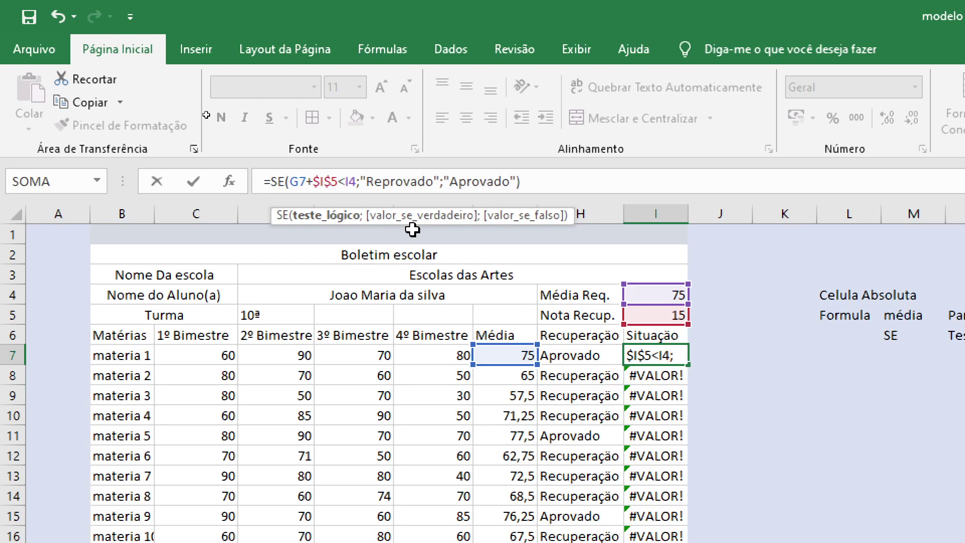
{"action": "type", "text": "$5<"}
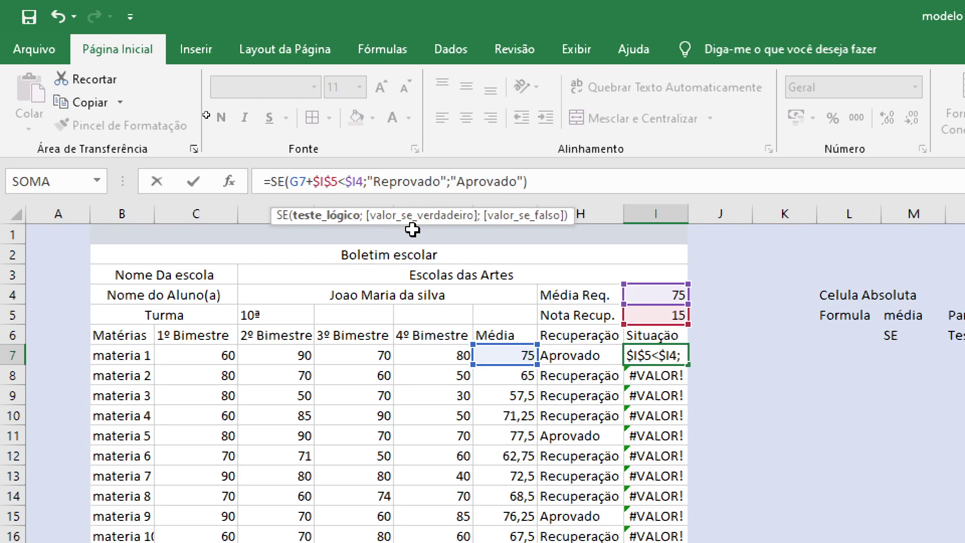
{"action": "type", "text": "$"}
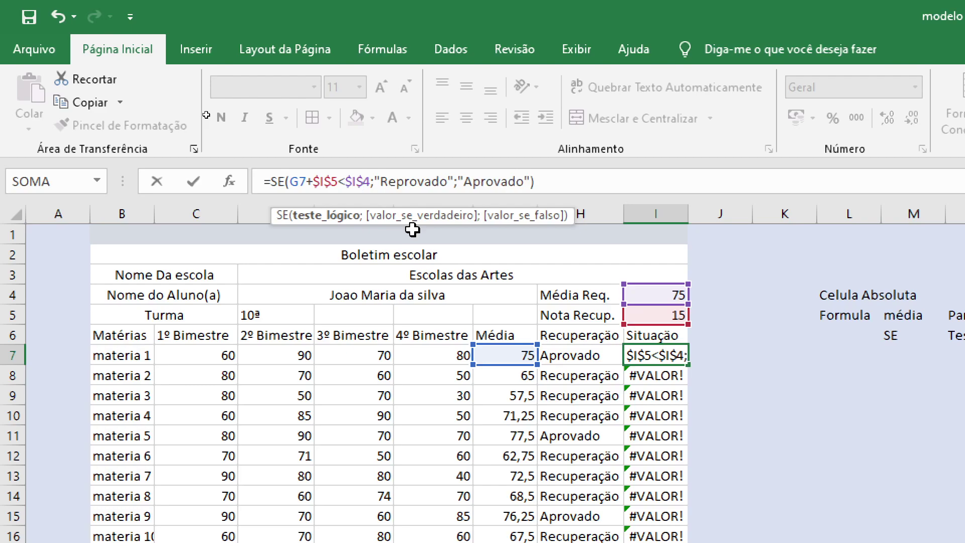
{"action": "key", "text": "Return"}
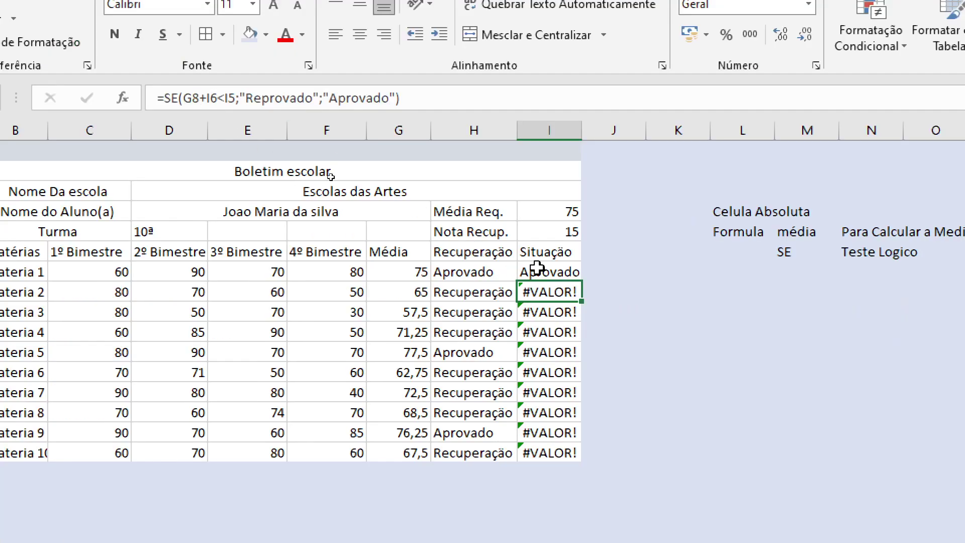
Fill I7's corrected Situação formula down through I16 and widen column I slightly to fit the text
{"action": "left_click", "coordinate": [656, 356]}
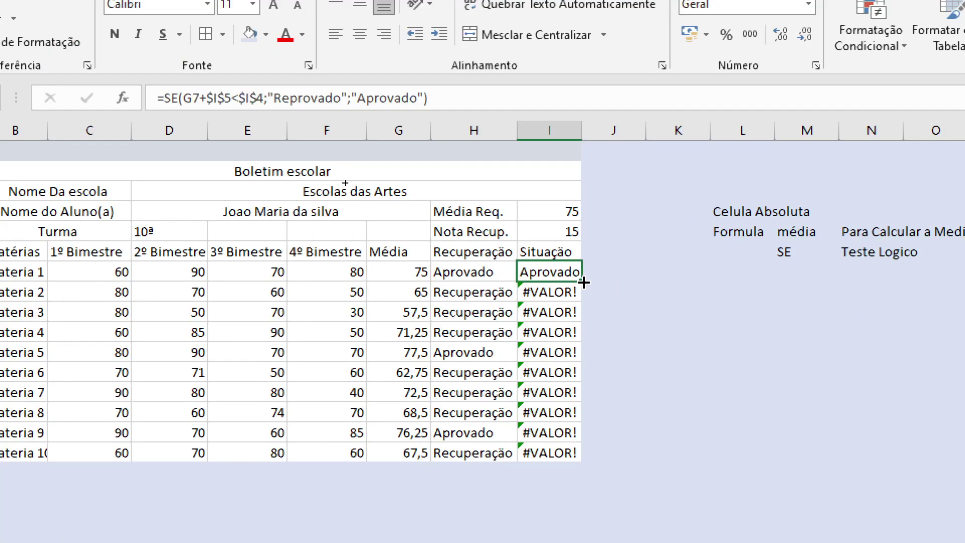
{"action": "left_click_drag", "start_coordinate": [580, 281], "coordinate": [585, 453]}
{"action": "left_click_drag", "start_coordinate": [692, 495], "coordinate": [692, 500]}
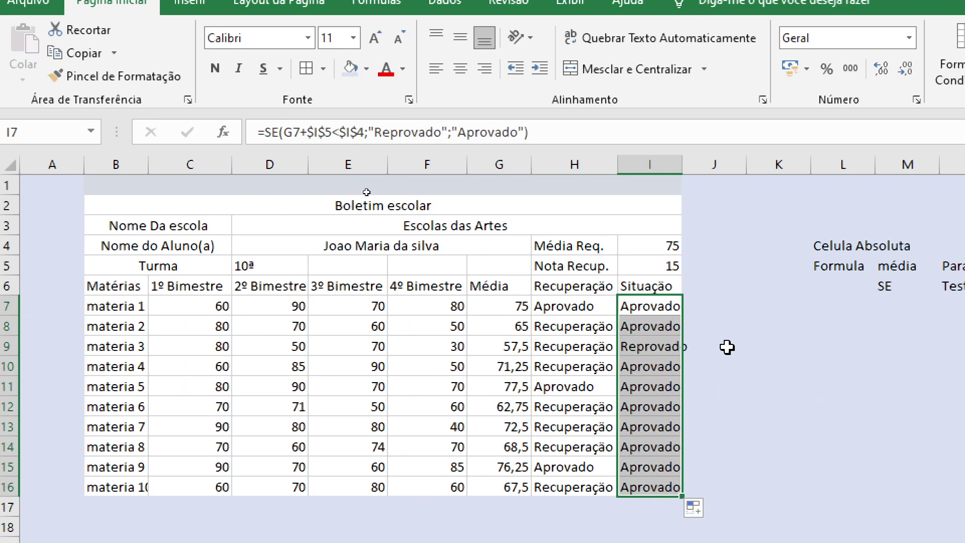
{"action": "left_click_drag", "start_coordinate": [684, 173], "coordinate": [696, 172]}
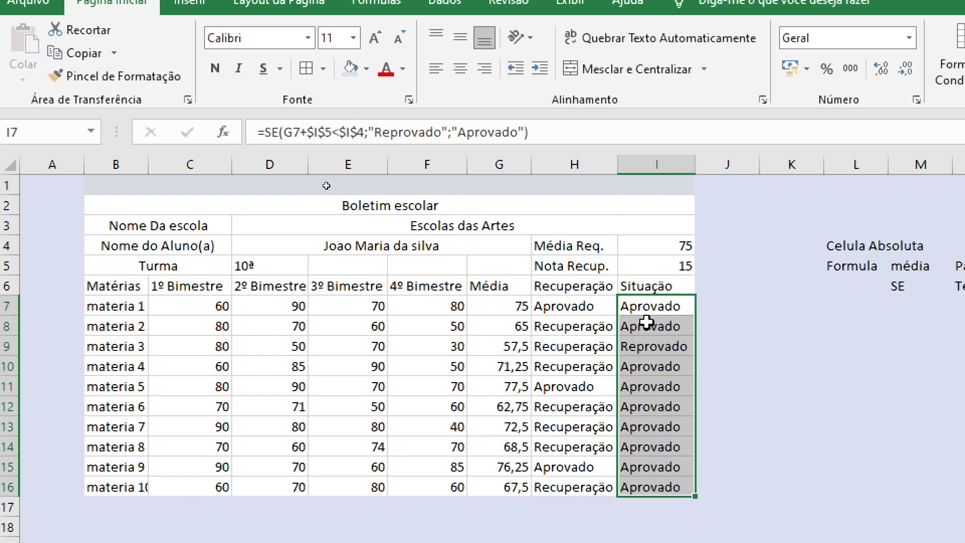